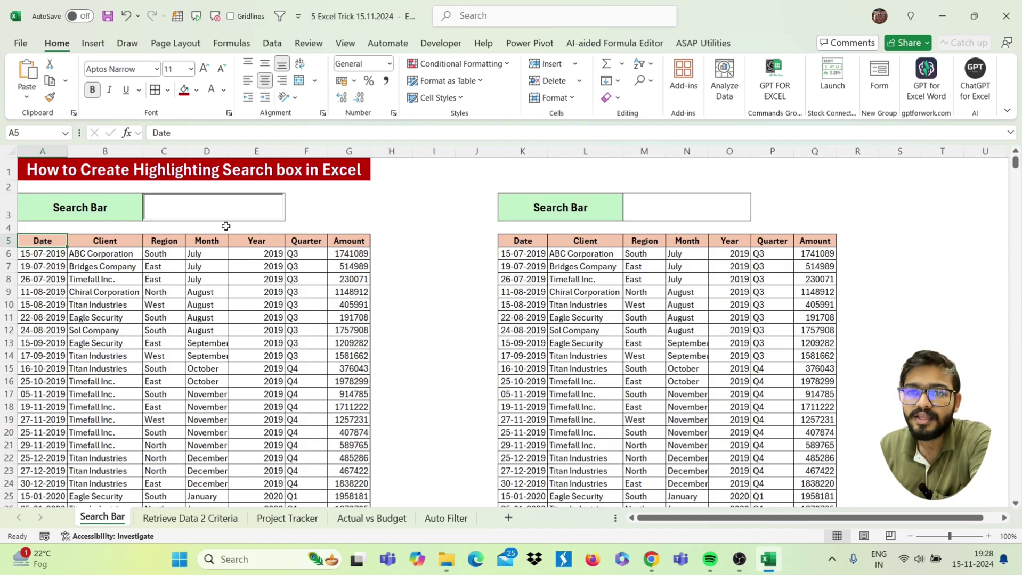
Step: Test the finished search bar above the first table with "south" and clear the entry
left_click(212, 212)
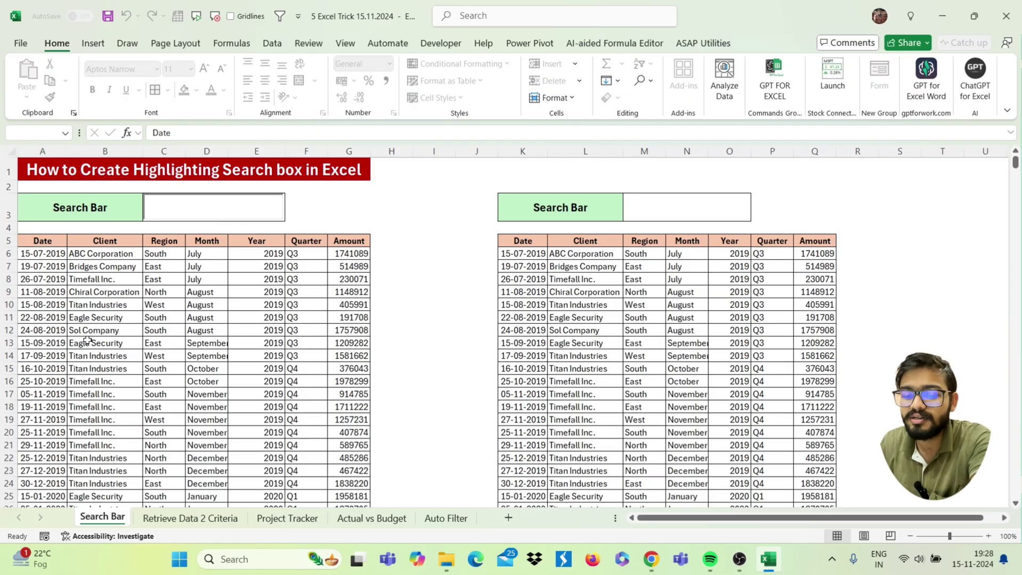
type("south")
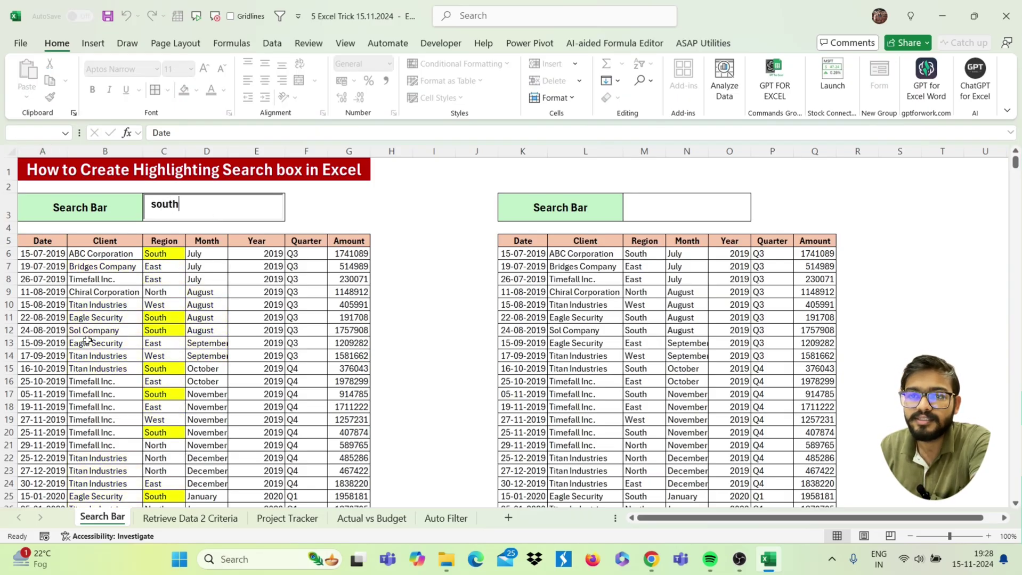
key("BackSpace")
key("BackSpace")
key("BackSpace")
key("BackSpace")
key("BackSpace")
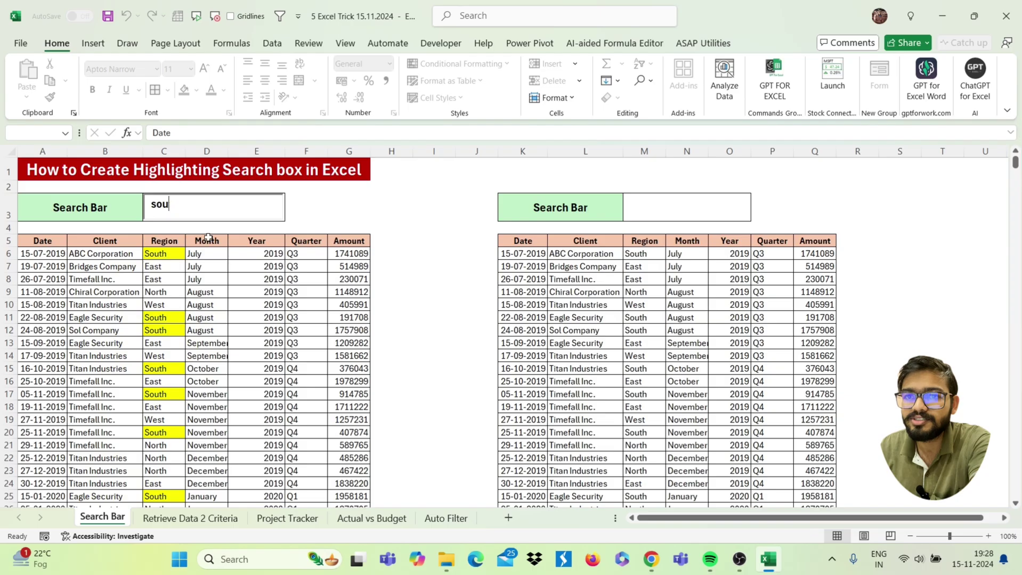
Step: Test the first table's search bar with "july", look through the table's rows, and clear the entry
type("jul")
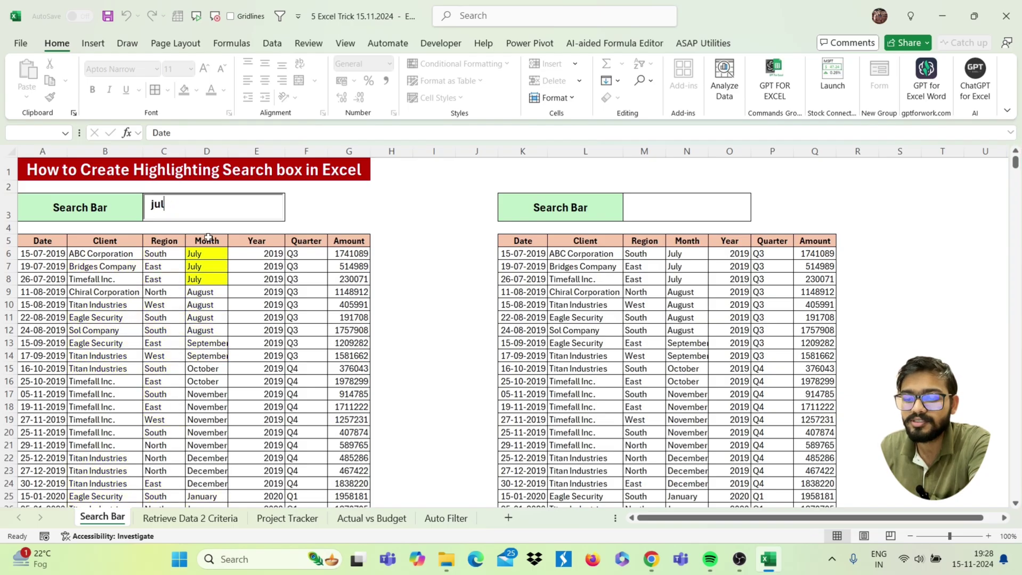
type("y")
scroll(208, 238, "down", 16)
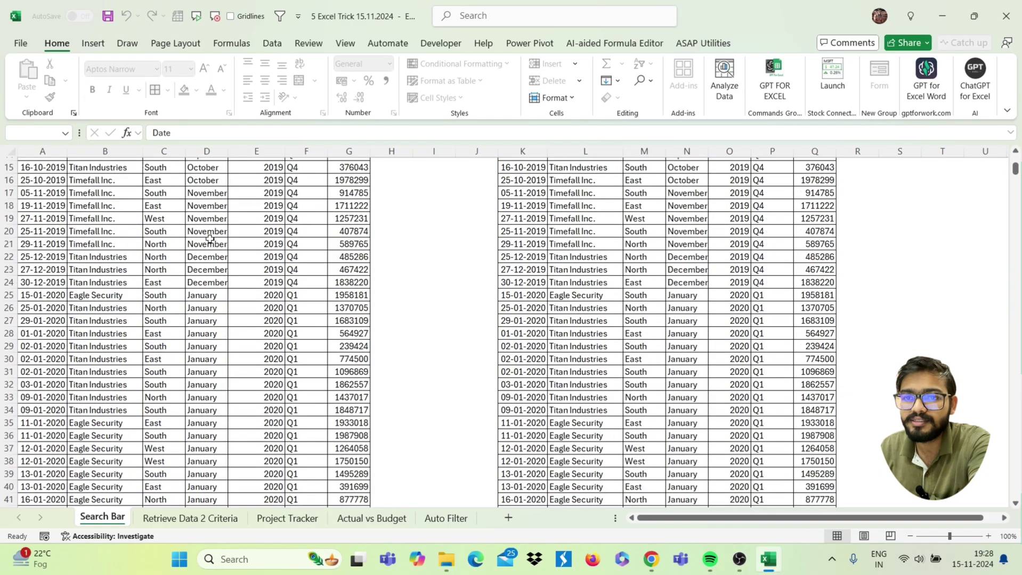
scroll(210, 239, "down", 20)
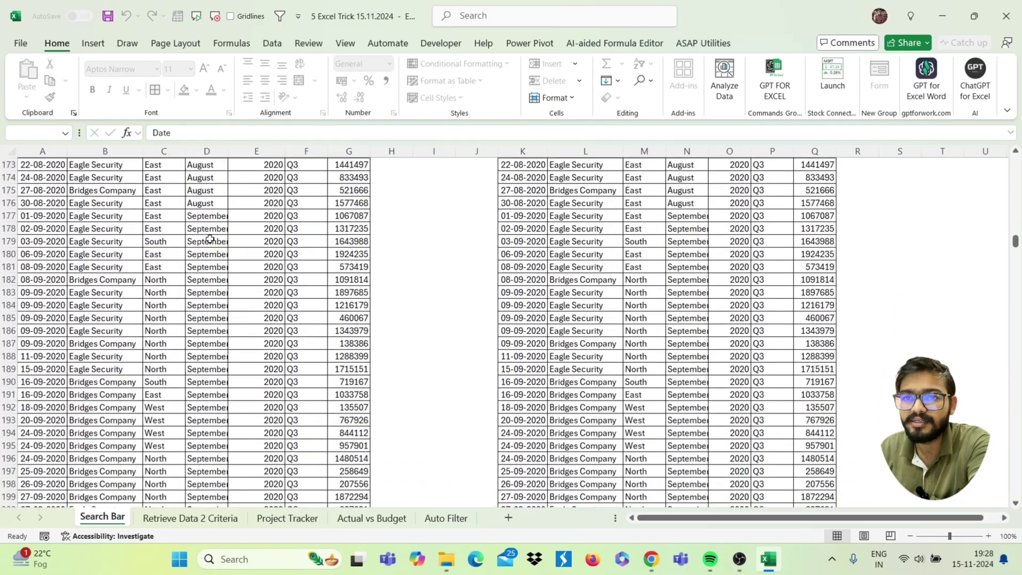
scroll(210, 239, "up", 20)
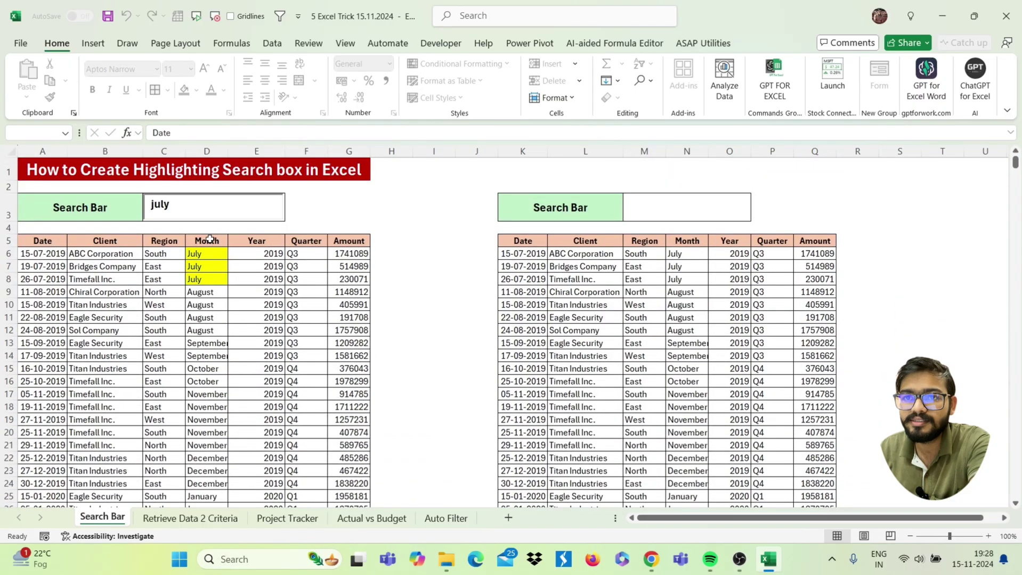
key("BackSpace")
key("BackSpace")
key("BackSpace")
key("BackSpace")
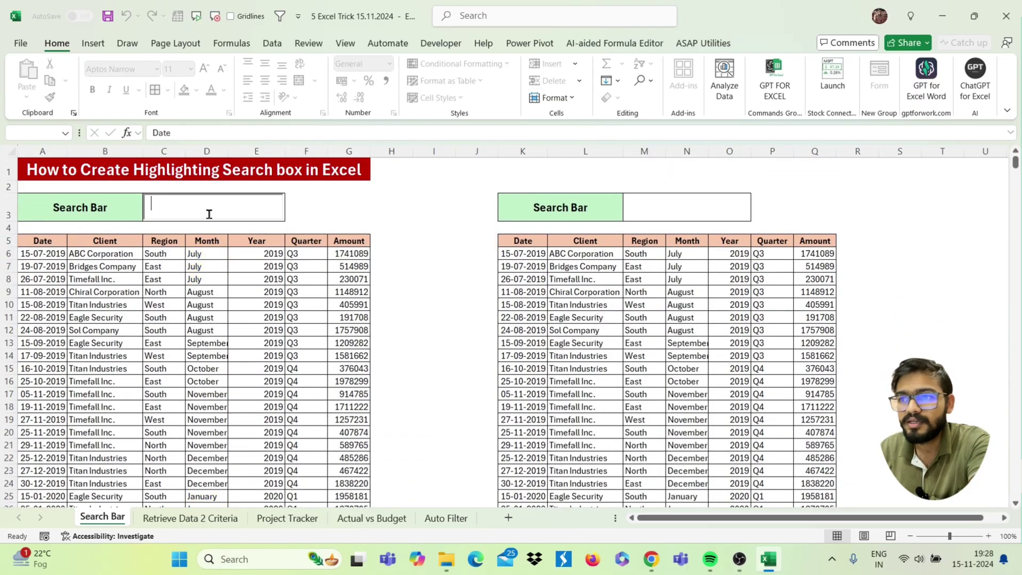
Step: Insert an ActiveX text box about 139 wide and 32 high over the empty cell beside the second table's Search Bar label
left_click(533, 243)
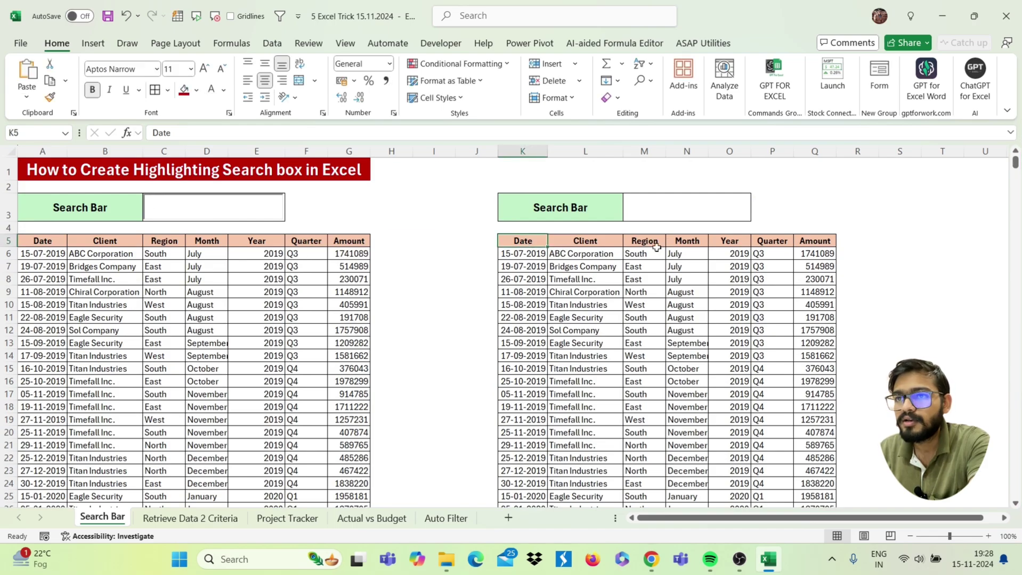
left_click(442, 43)
left_click(302, 95)
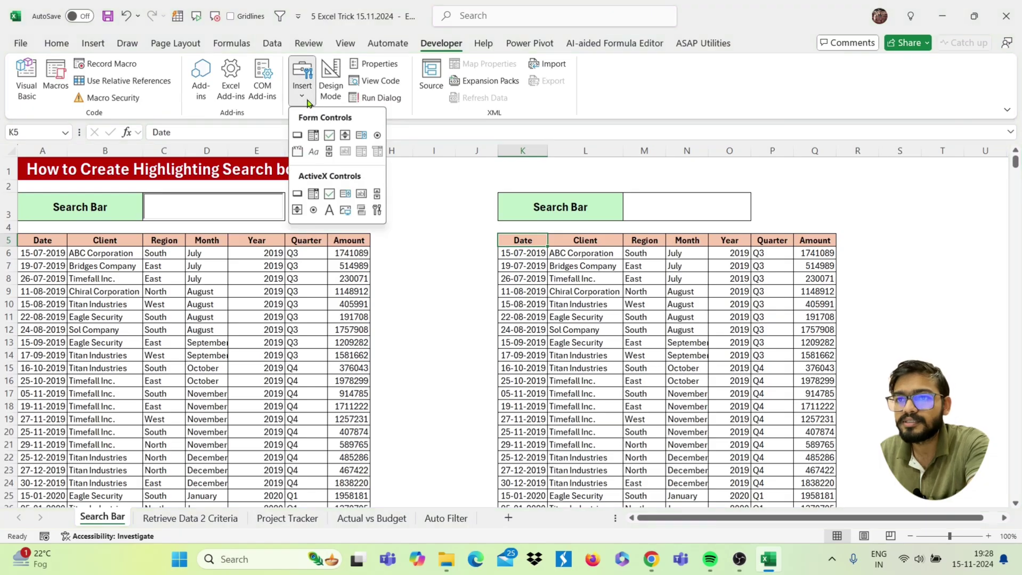
left_click(363, 197)
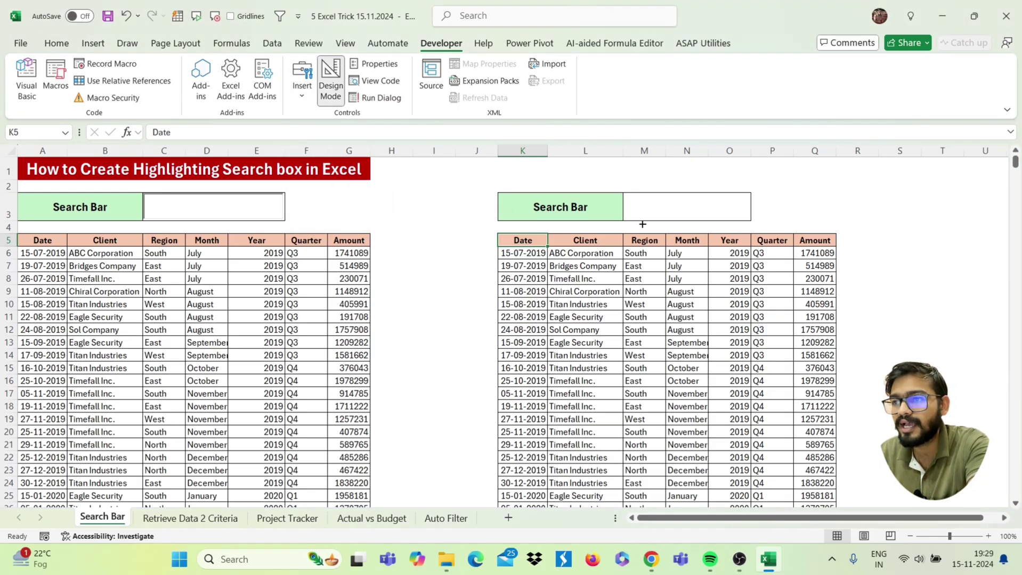
left_click_drag(629, 197, 747, 220)
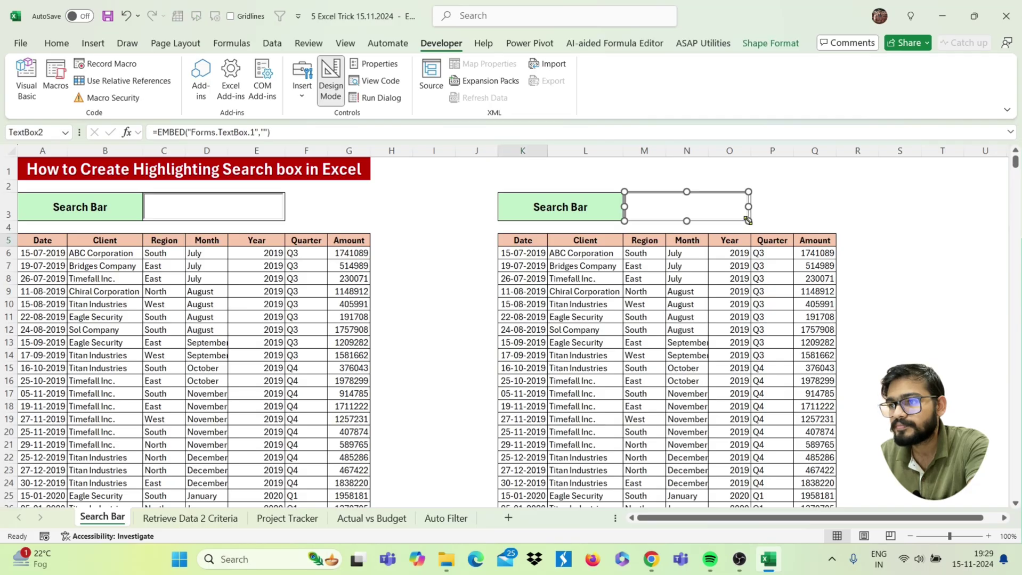
Step: Link the new text box to cell M3 through its LinkedCell property
right_click(675, 212)
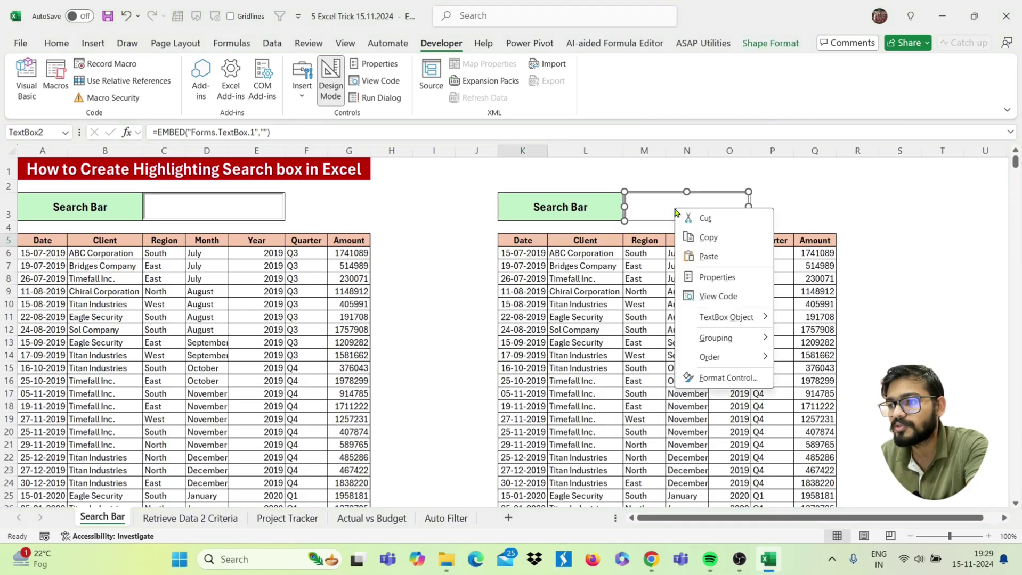
left_click(719, 277)
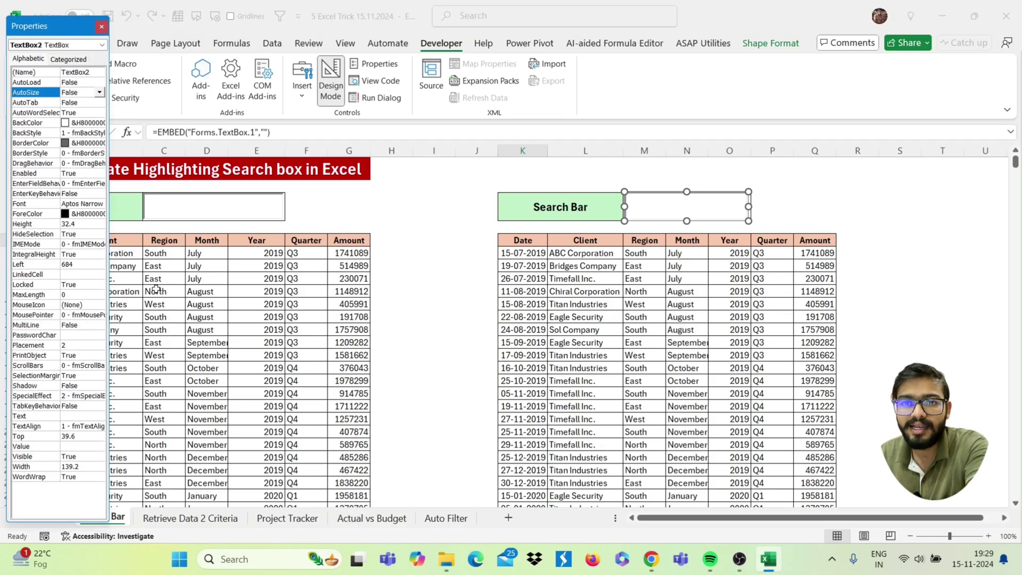
left_click(81, 274)
left_click(80, 273)
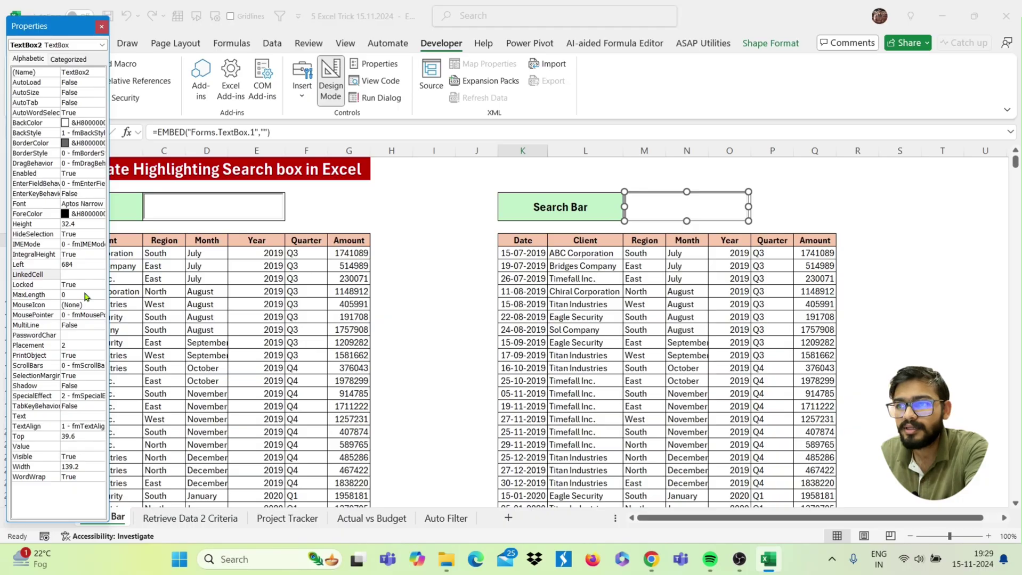
type("M")
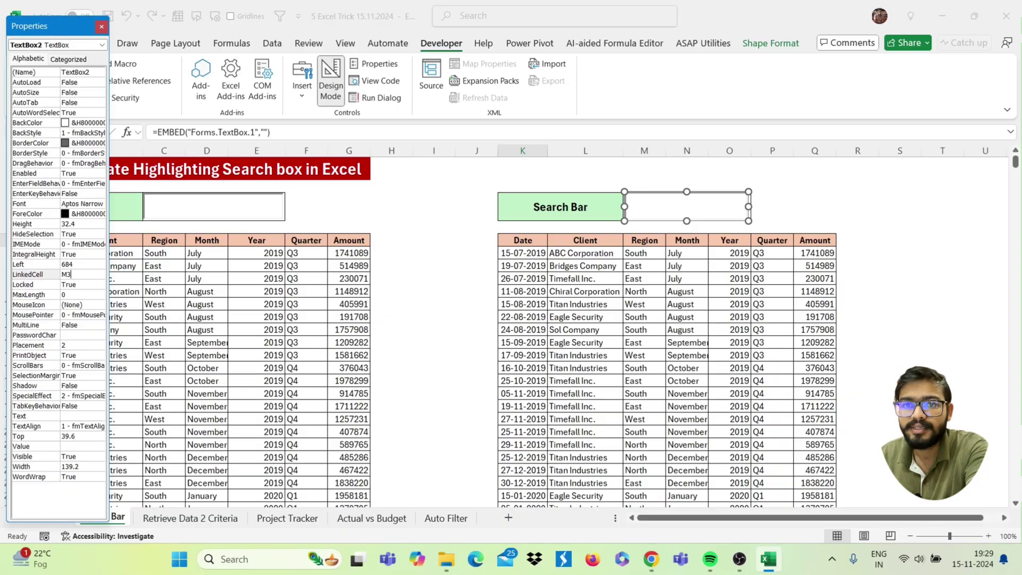
type("3")
key("Return")
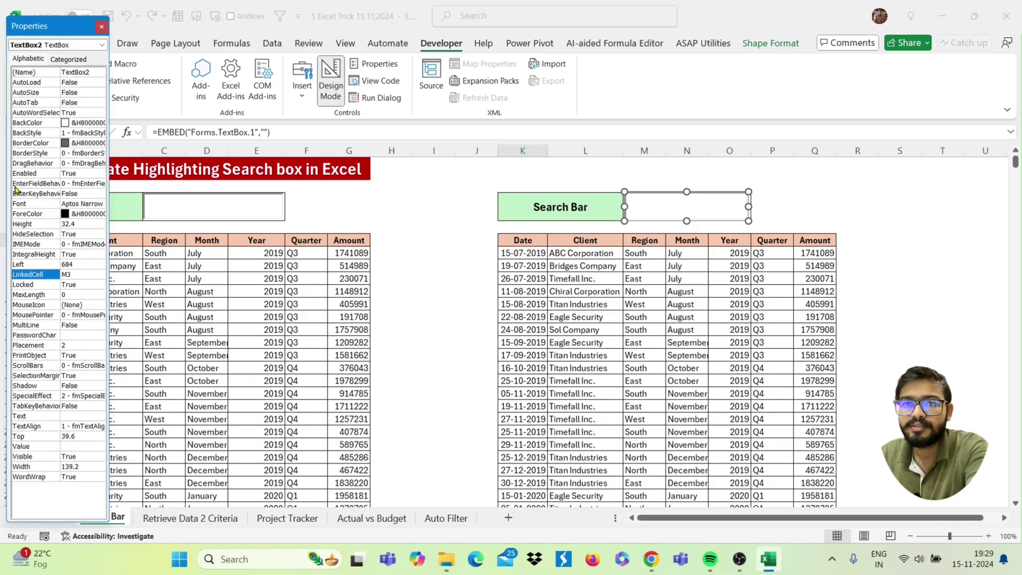
left_click(101, 27)
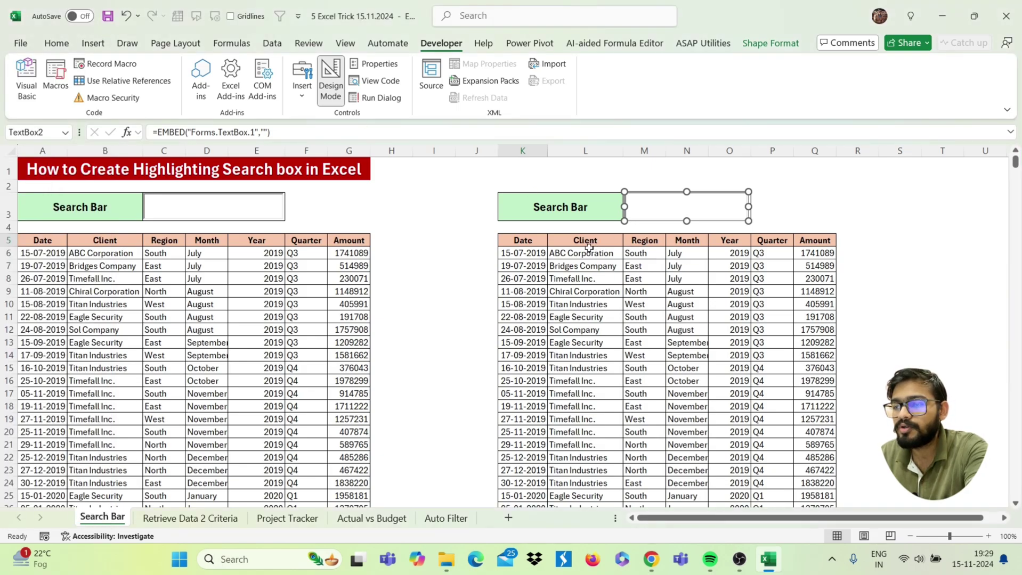
Step: Select the second table's data from K6 to Q719 and create a conditional formatting rule that uses a formula
left_click(521, 252)
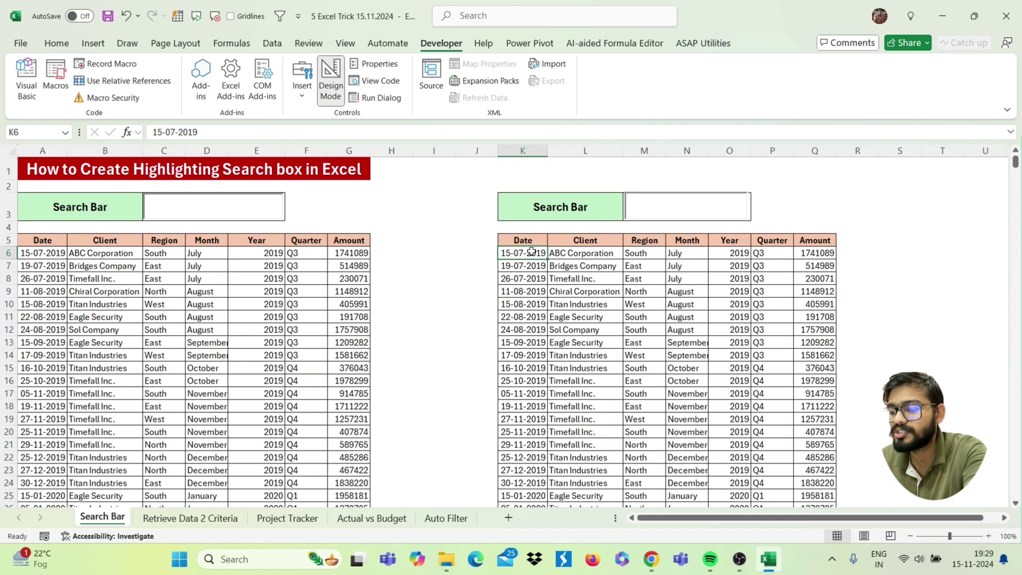
key("ctrl+shift+Down")
key("ctrl+shift+Right")
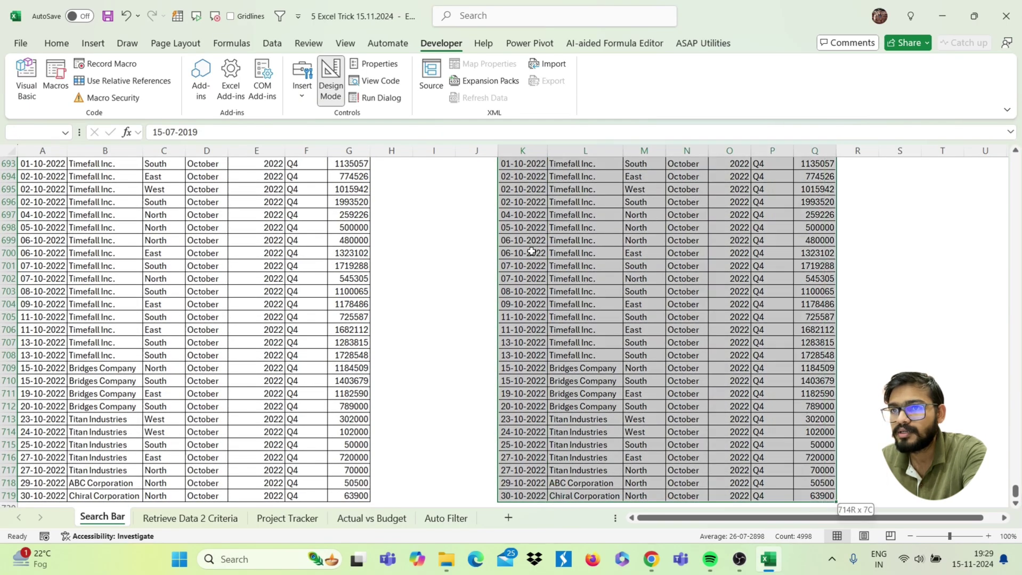
left_click(57, 45)
left_click(459, 65)
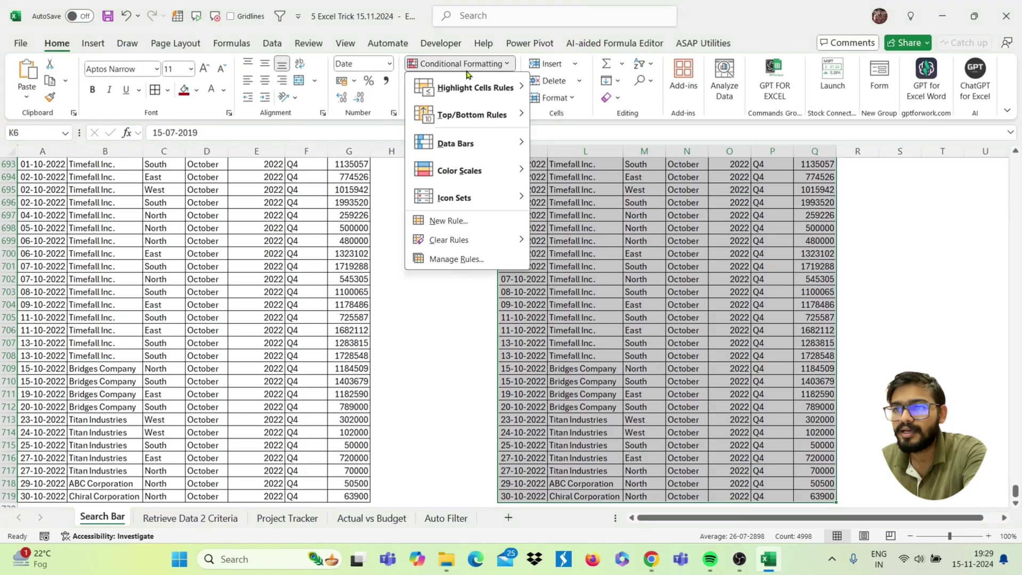
left_click(448, 221)
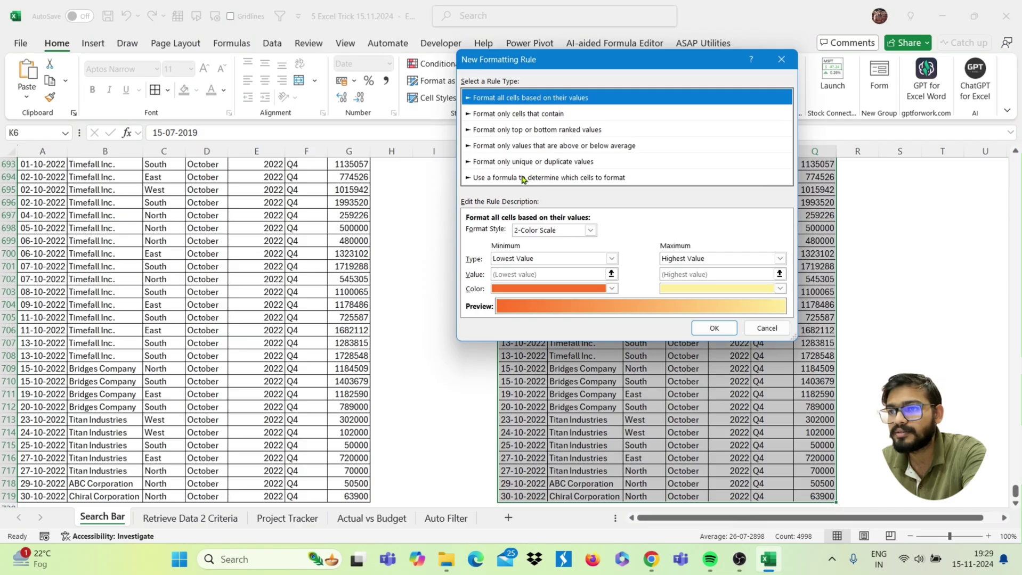
left_click(523, 180)
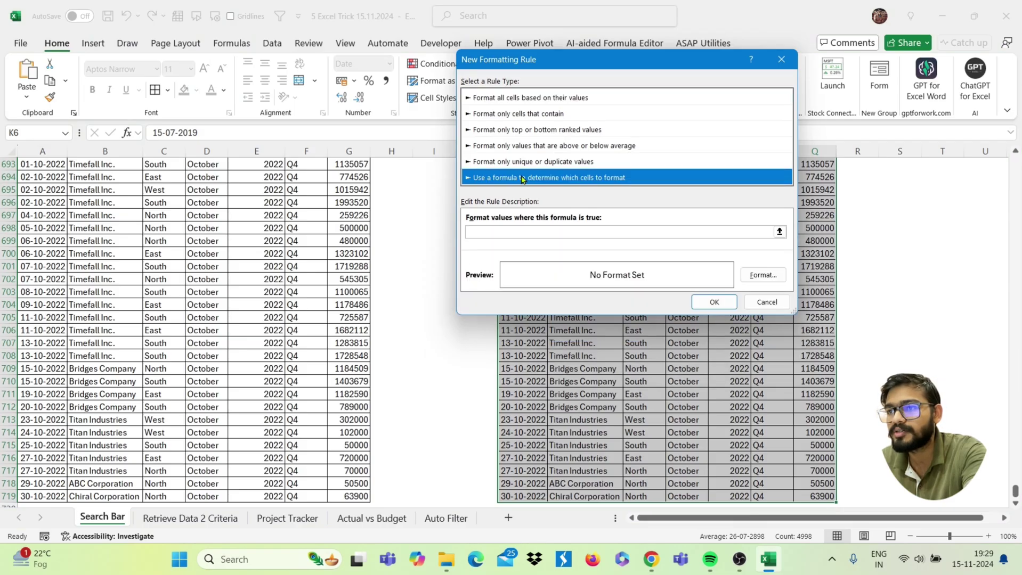
Step: Begin the rule's formula with =AND(SEARCH($M$3, so that it looks for the linked cell's text
left_click(535, 232)
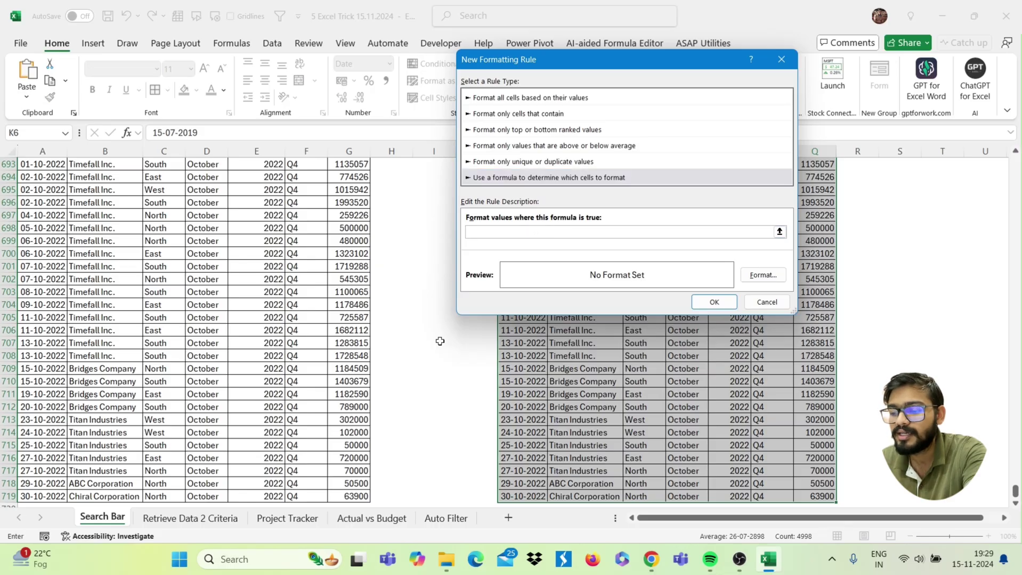
type("=")
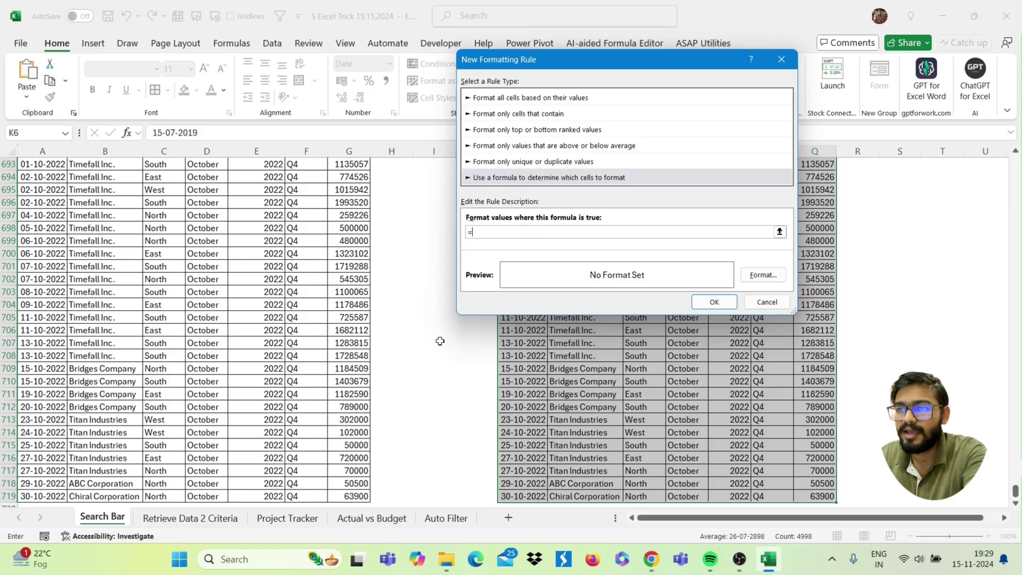
type("AND(SEARCH(")
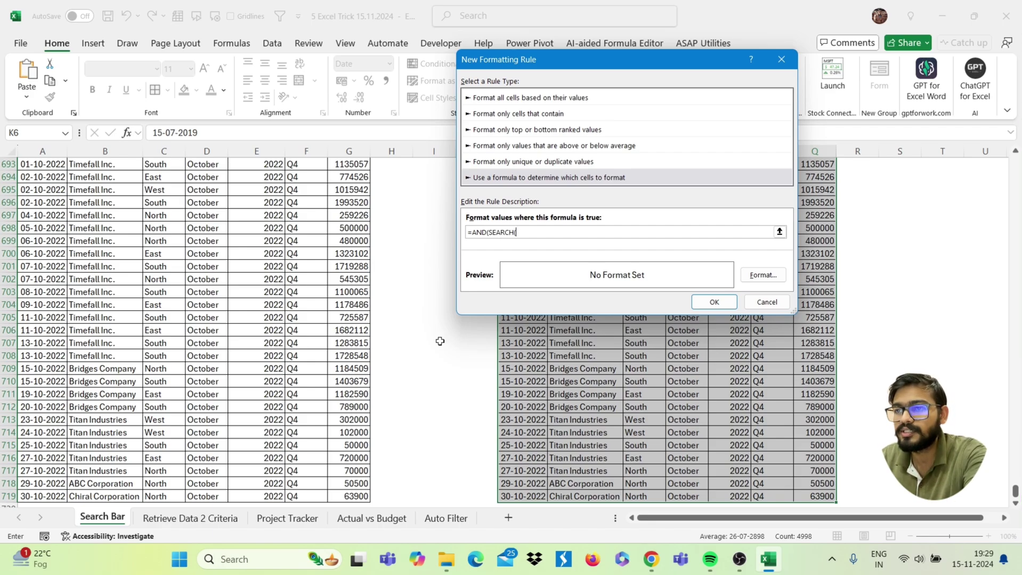
left_click_drag(634, 73, 382, 131)
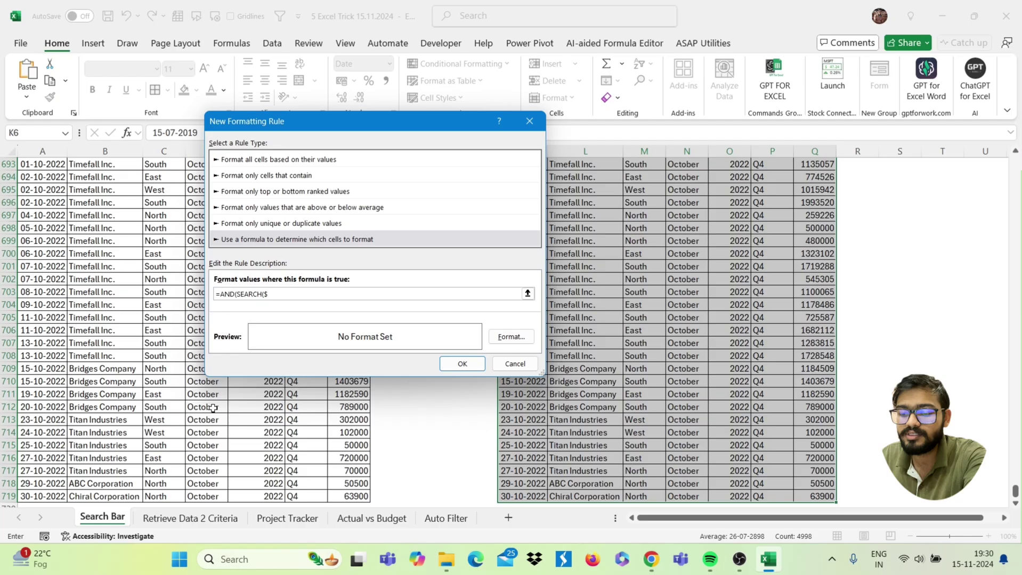
type("M")
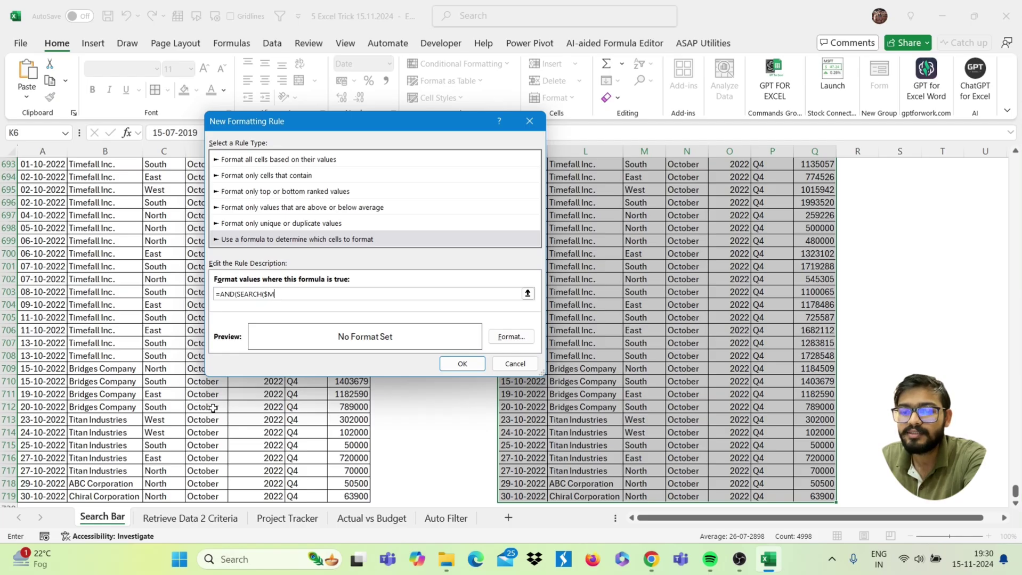
type("$3,")
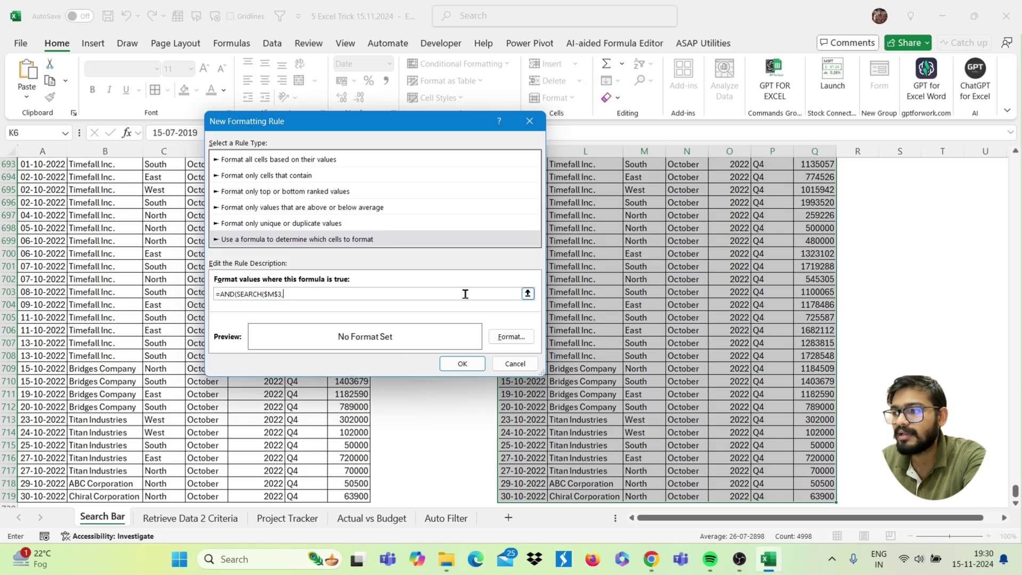
Step: Add the second table's first data cell, K6, to the SEARCH function as a fully relative reference
left_click_drag(1015, 492, 964, 69)
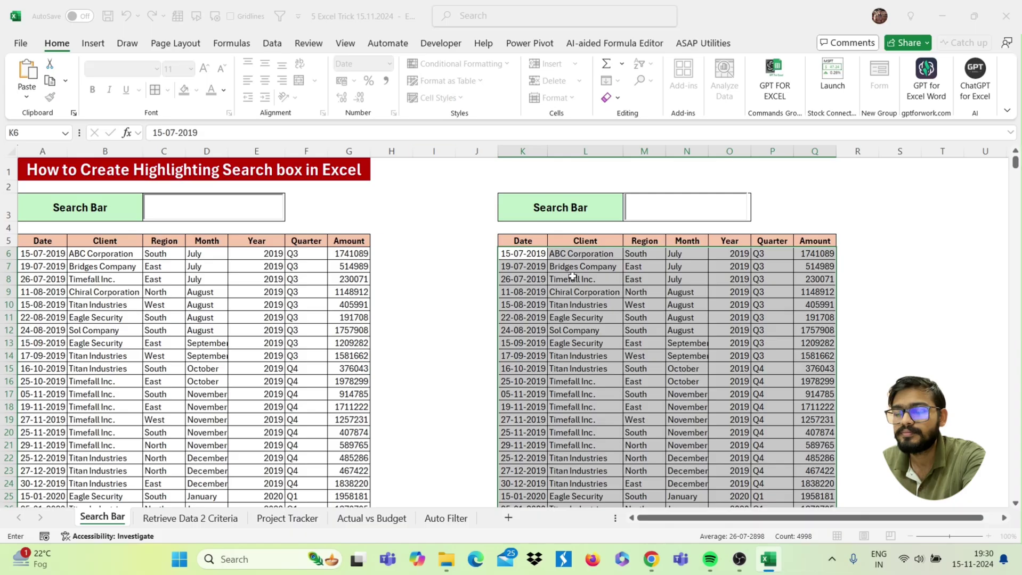
left_click(532, 254)
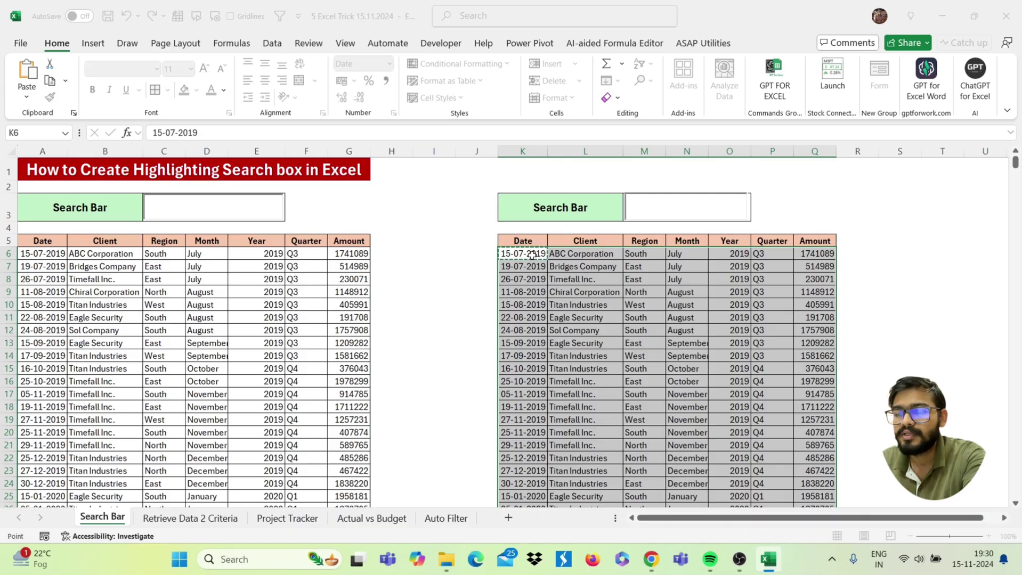
key("Return")
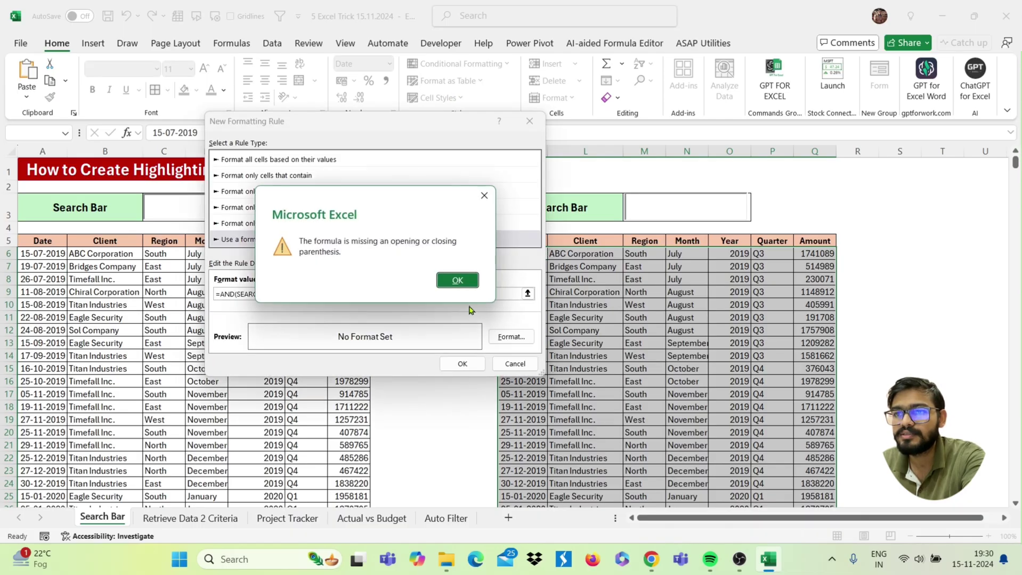
left_click(456, 281)
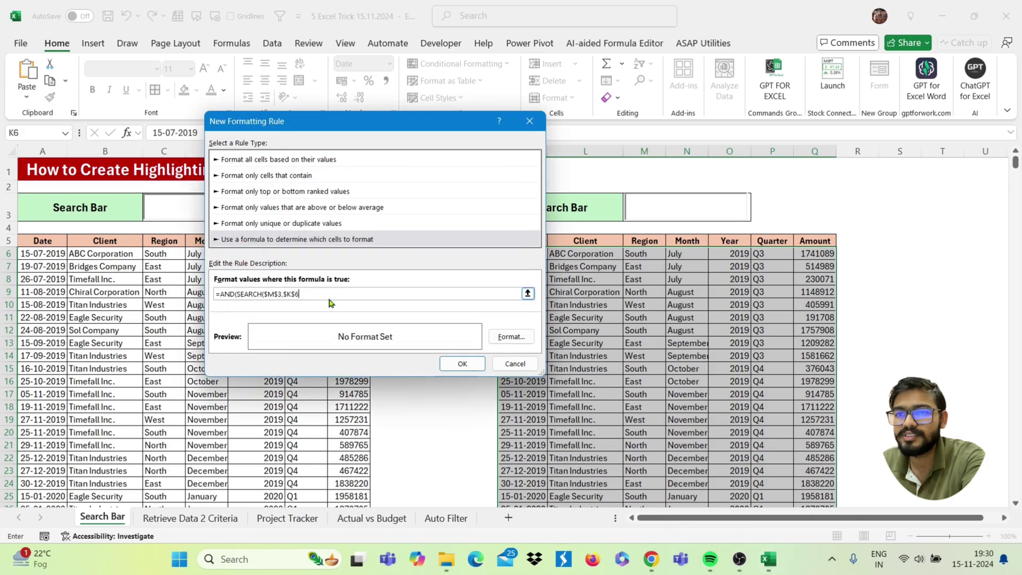
left_click(294, 294)
key("BackSpace")
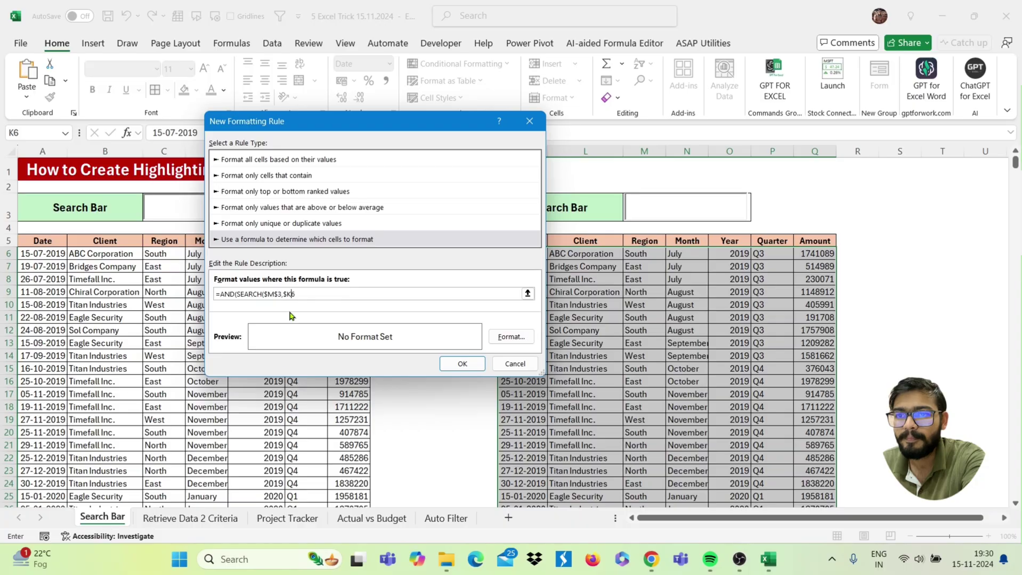
left_click(286, 294)
key("BackSpace")
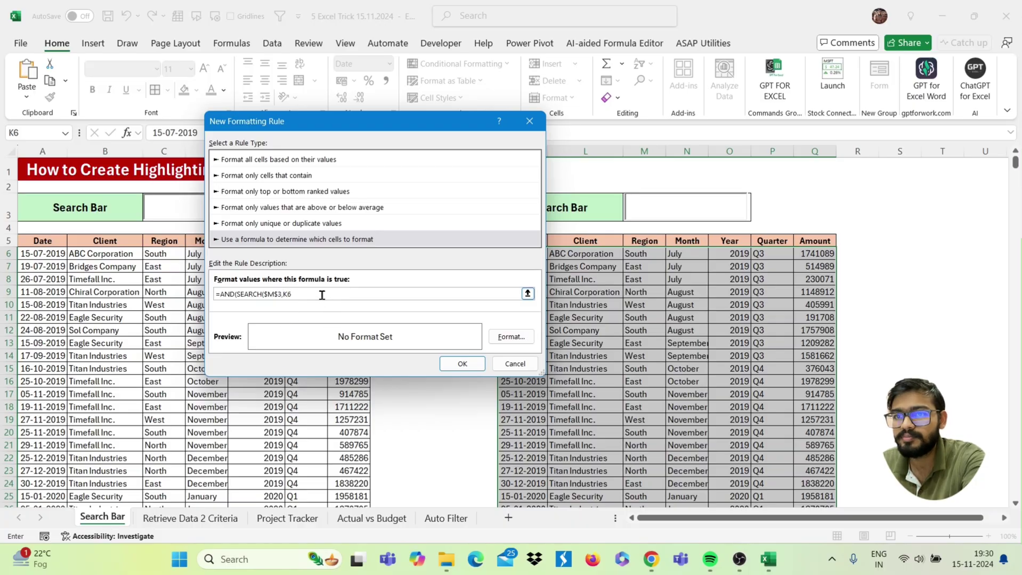
Step: Close the SEARCH function and add the condition $M$3<>"" to complete the rule's AND formula
type(")")
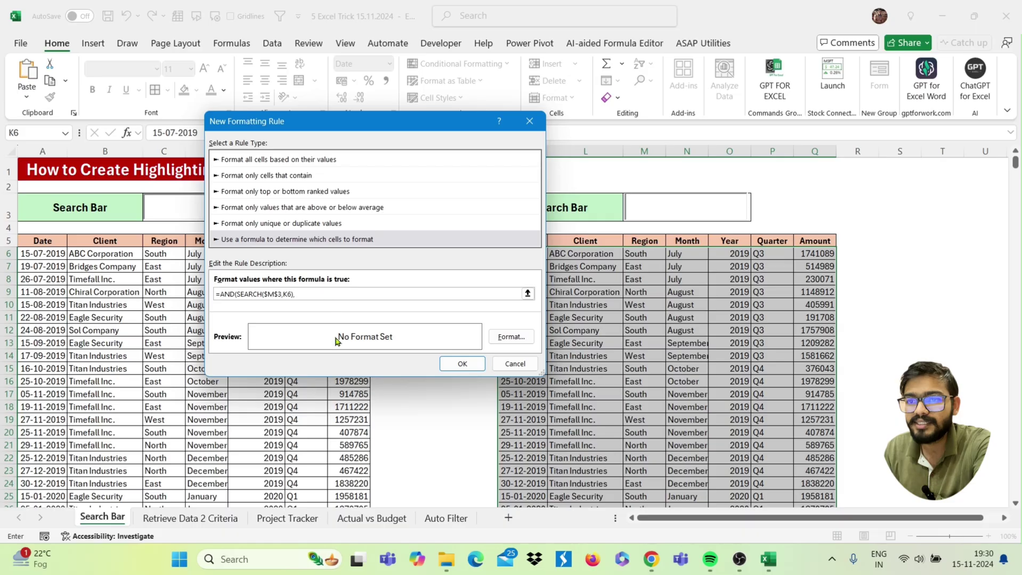
type(",")
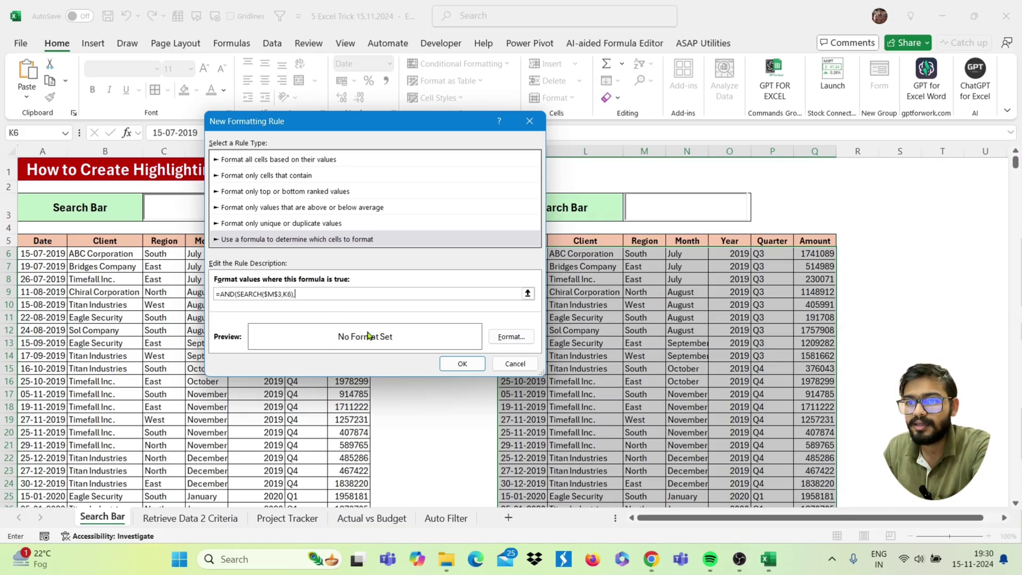
type("M")
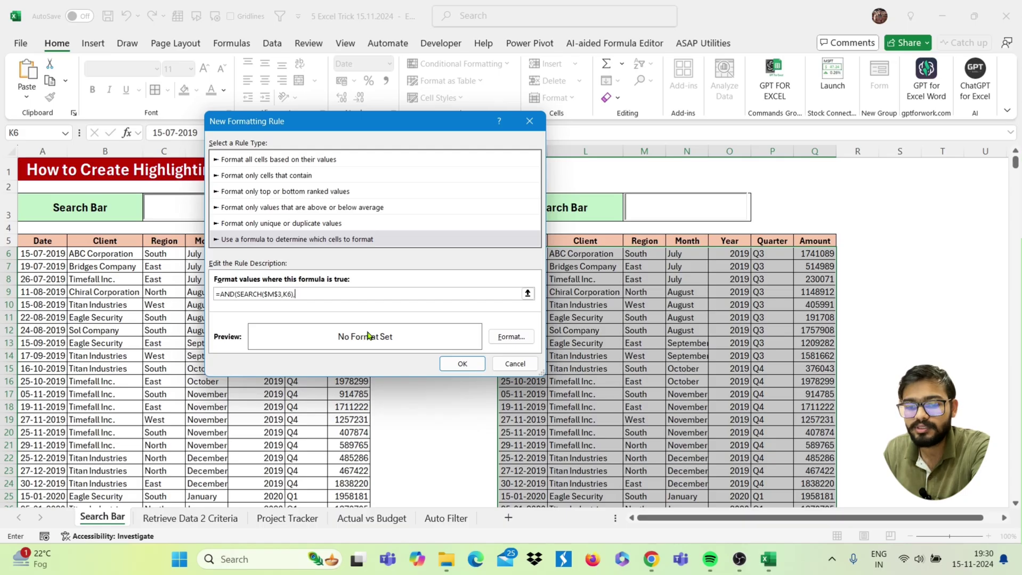
type("$M")
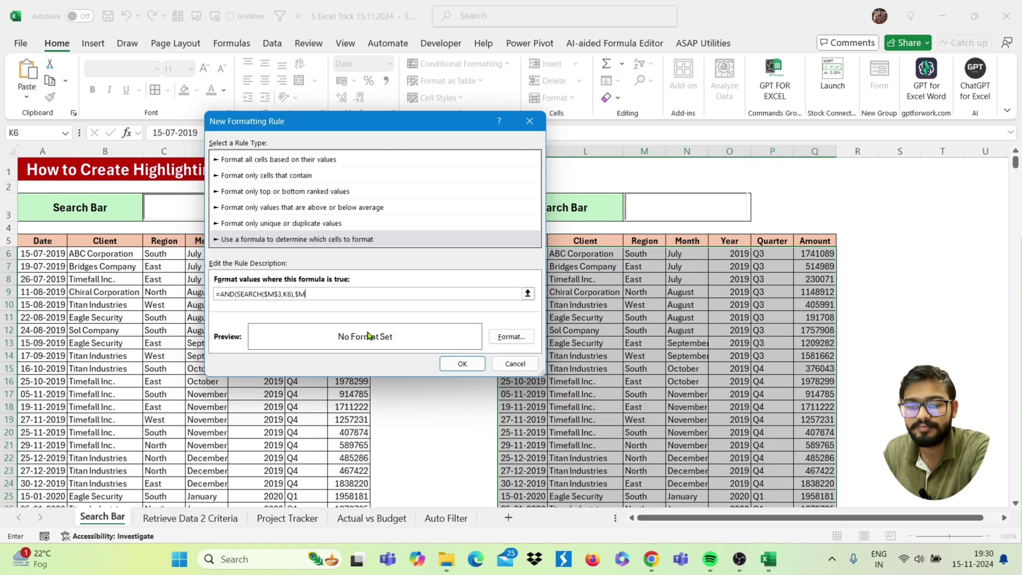
type("$")
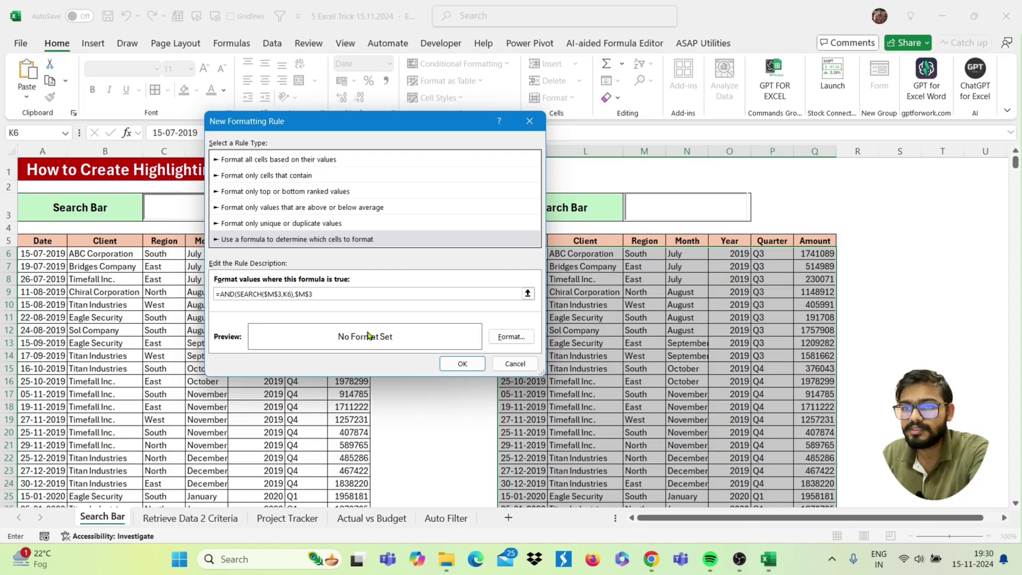
type("3<>")
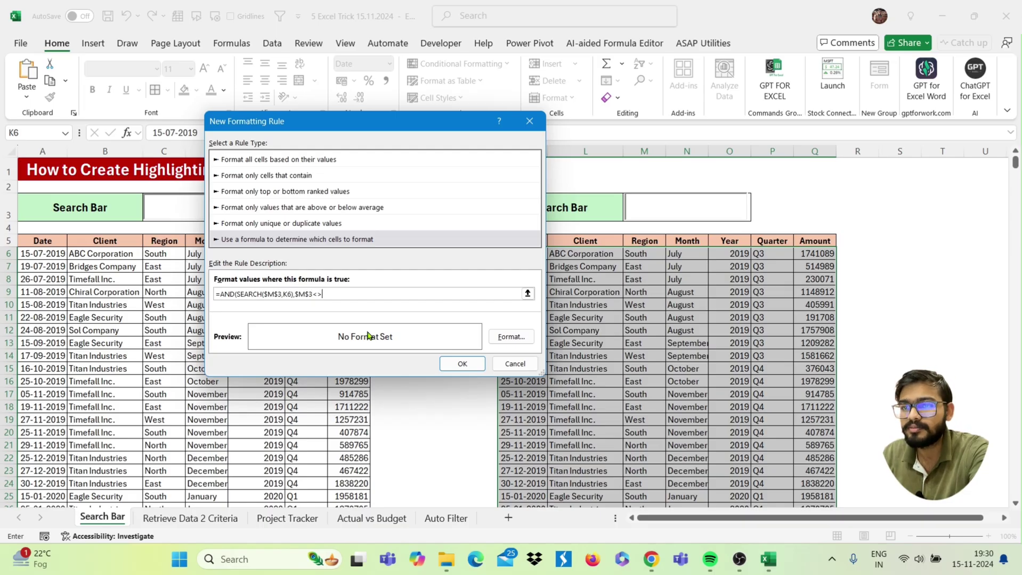
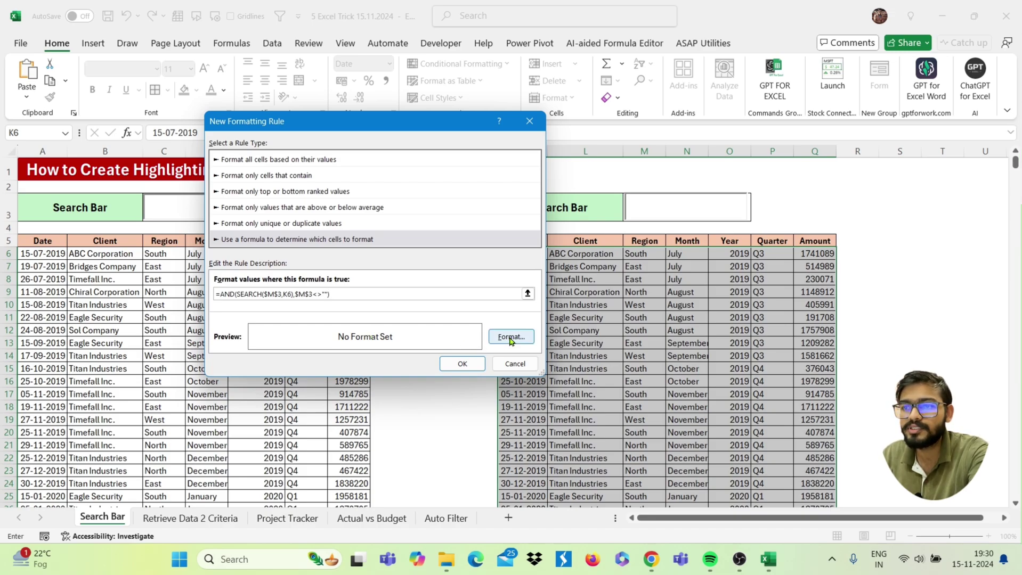
Step: Give the rule a yellow background fill and apply it to the selected table data
left_click(510, 337)
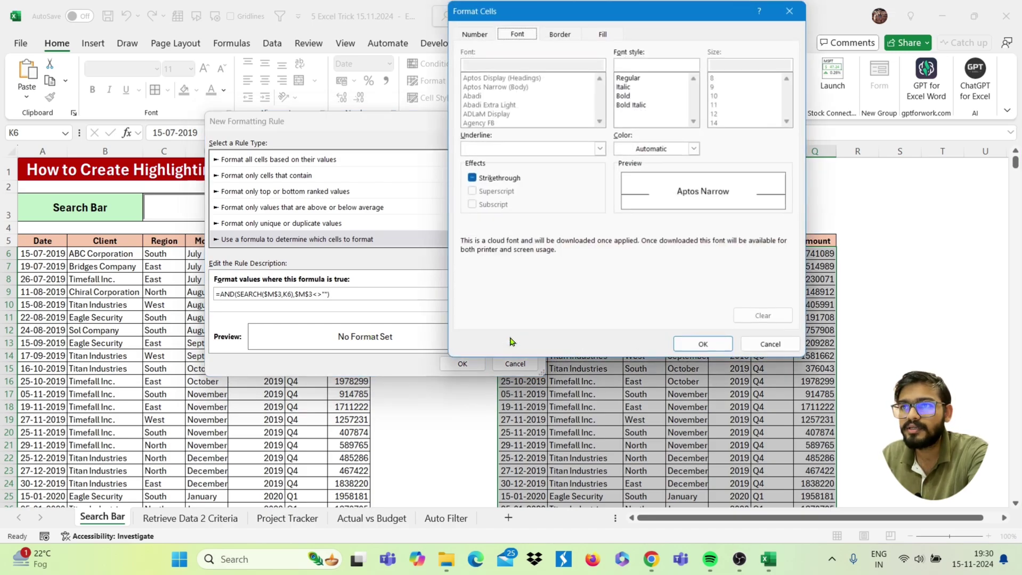
left_click(602, 35)
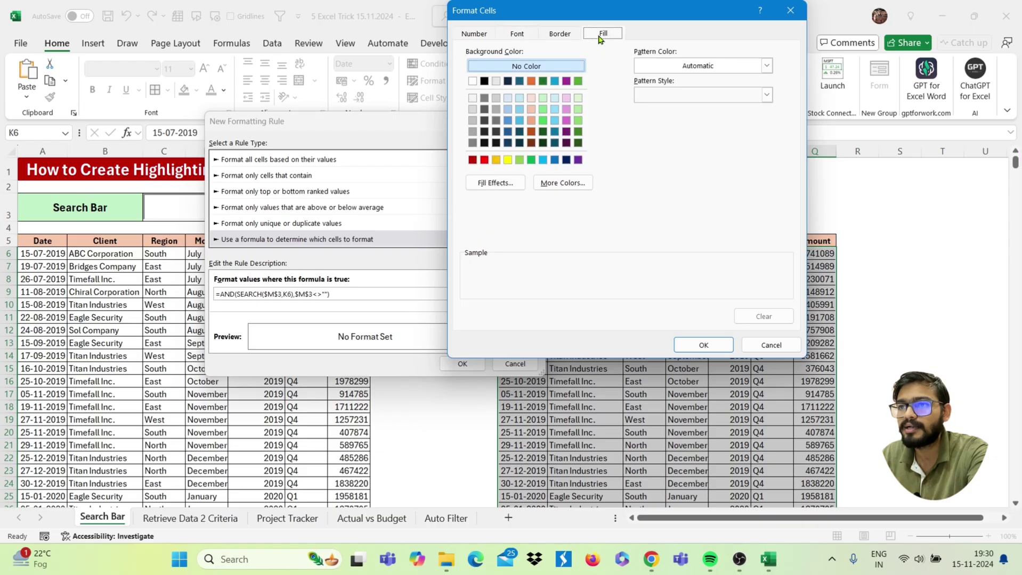
left_click(508, 160)
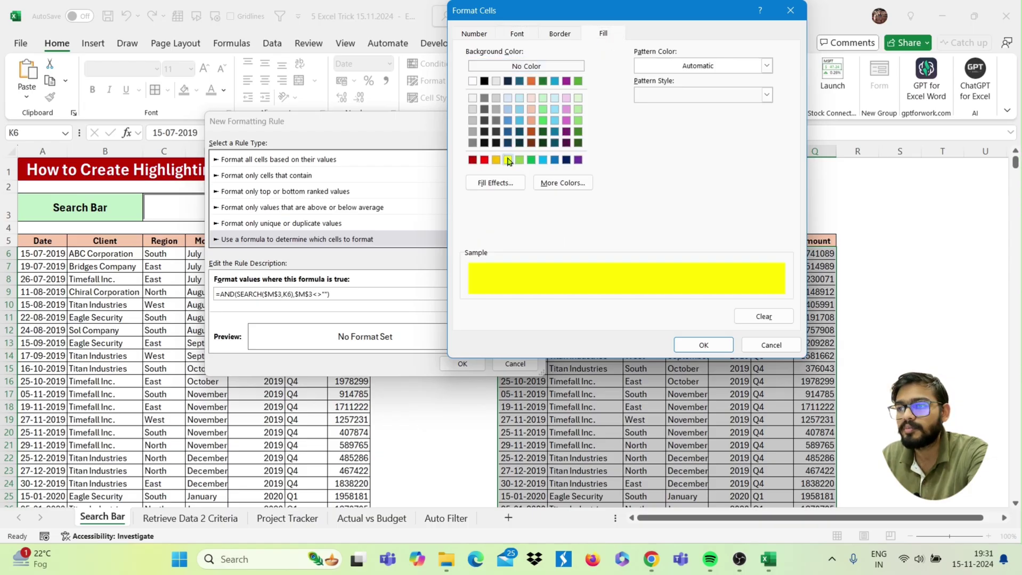
left_click(691, 344)
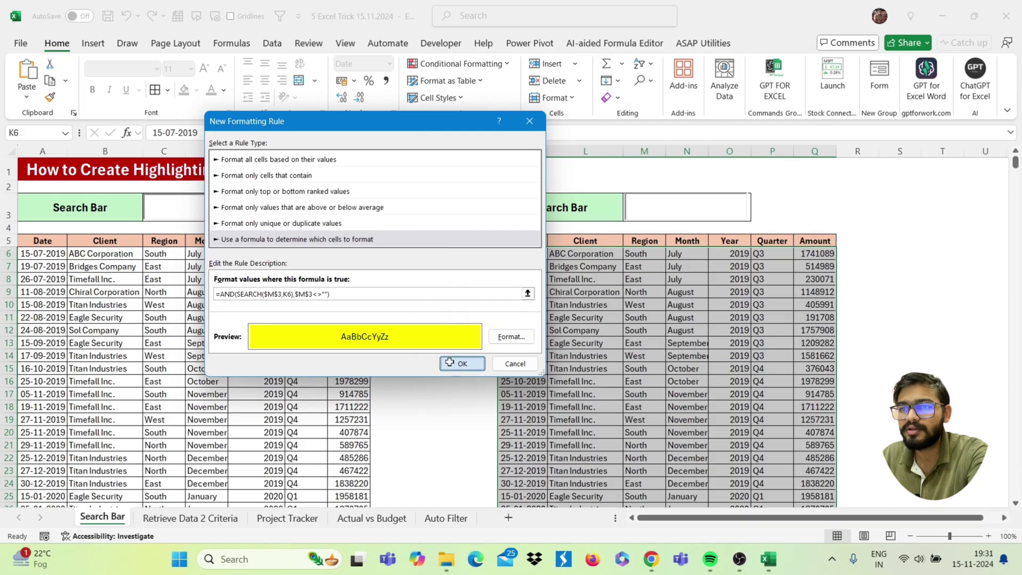
left_click(461, 364)
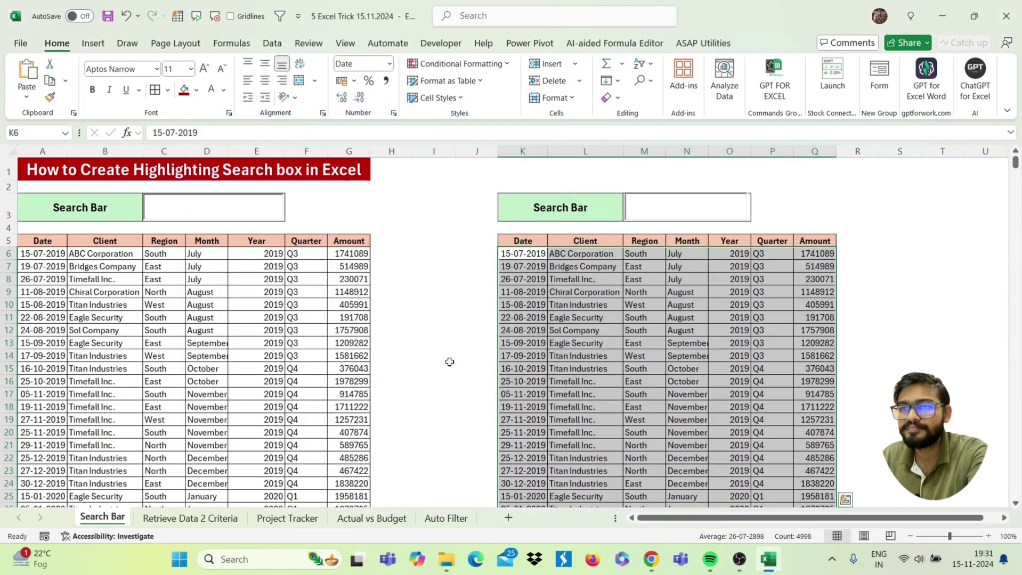
Step: Turn off Design Mode so that the second table's search text box accepts typed text
left_click(535, 256)
left_click(700, 213)
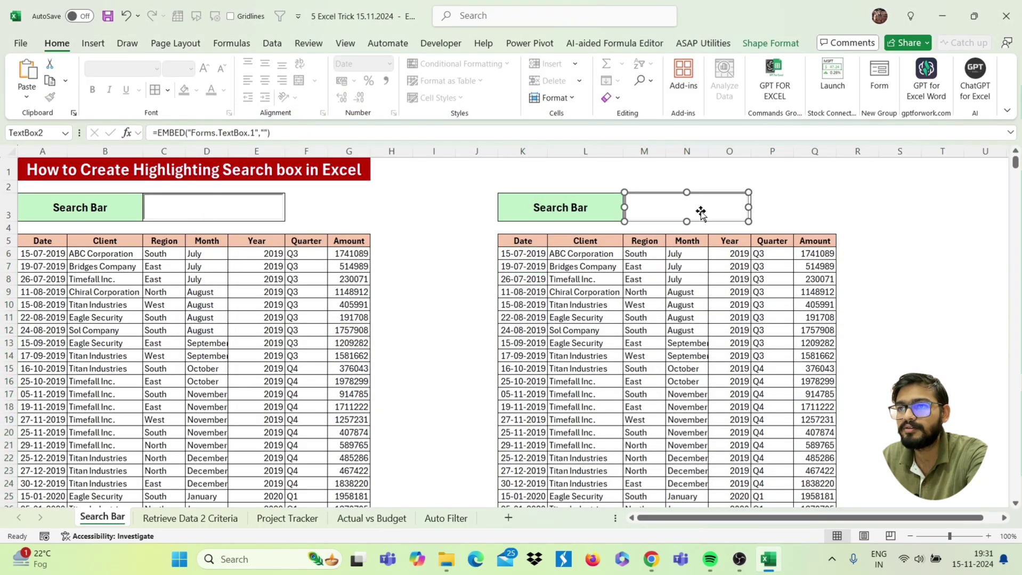
left_click(430, 43)
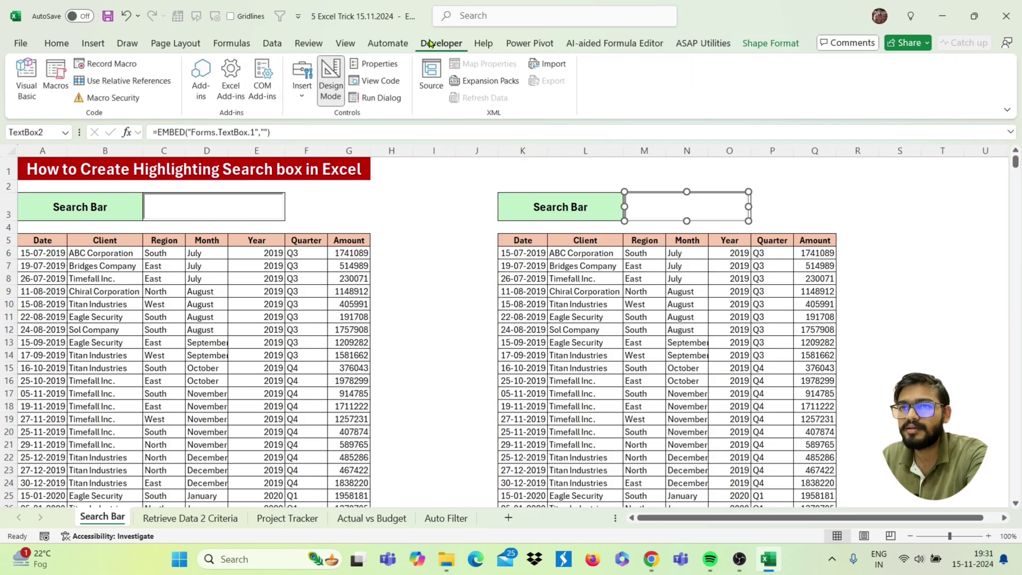
left_click(330, 79)
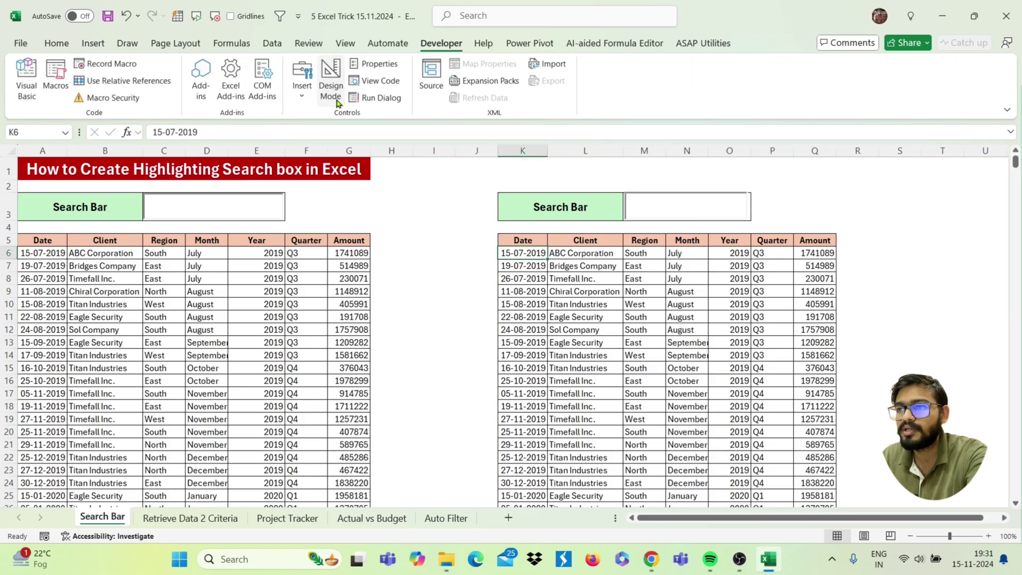
Step: Search the second table for SOUTH in its search box and check the highlighted cells down the table
left_click(691, 212)
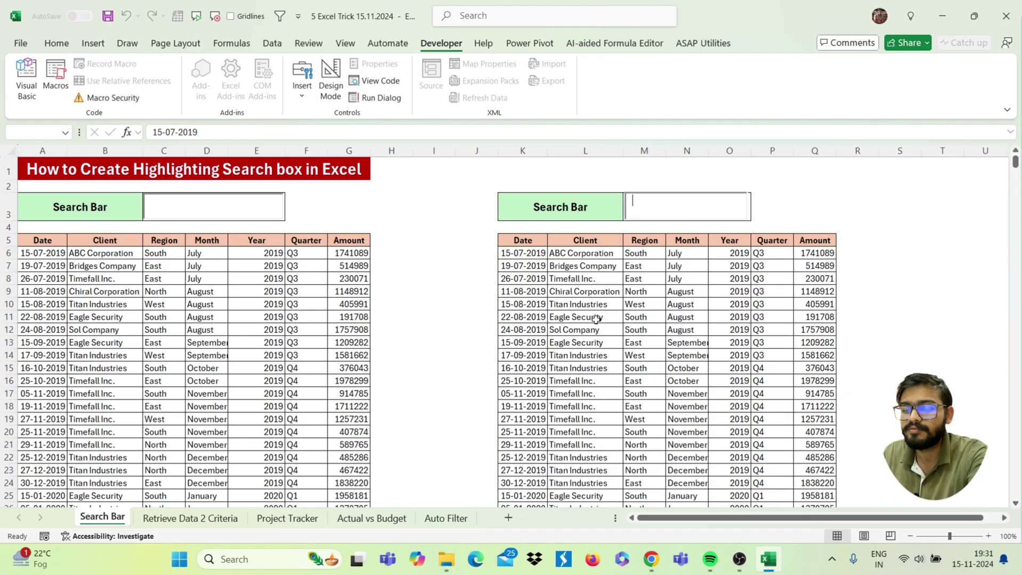
type("SOUTH")
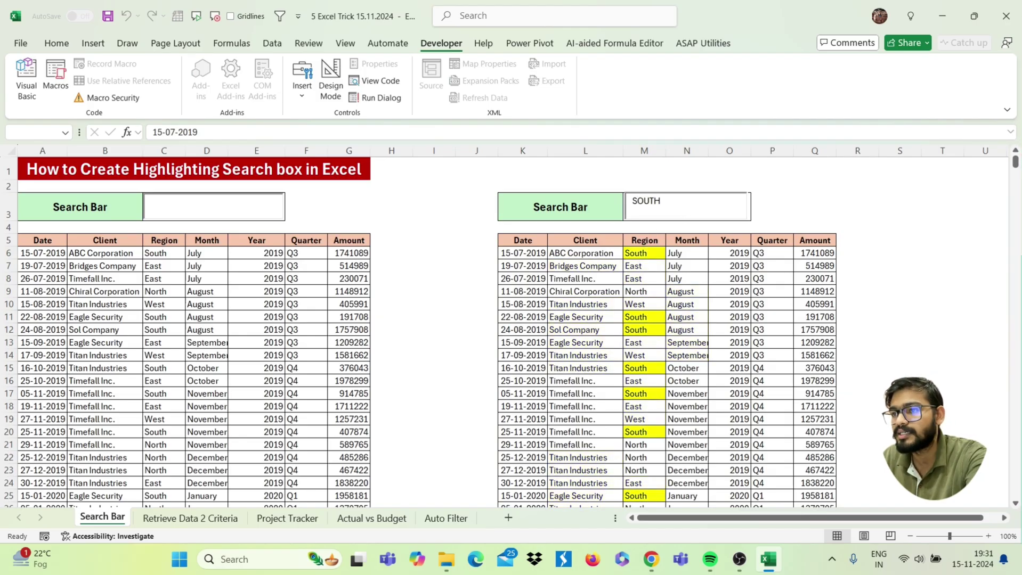
scroll(752, 321, "down", 17)
scroll(756, 321, "down", 20)
key("ctrl+BackSpace")
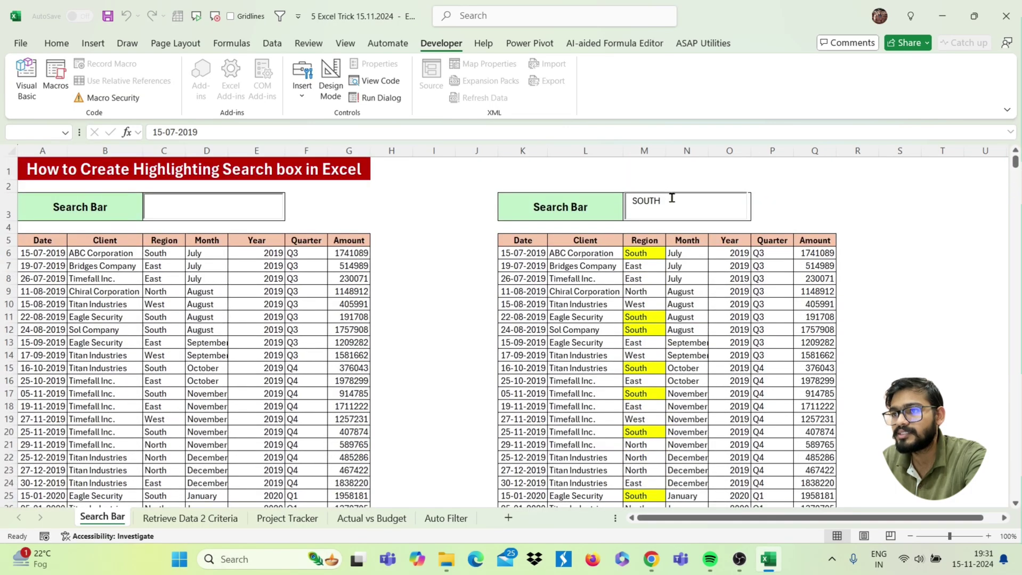
Step: Replace the second search box's text with 2019 and check the highlighted cells down the table
left_click_drag(668, 200, 631, 201)
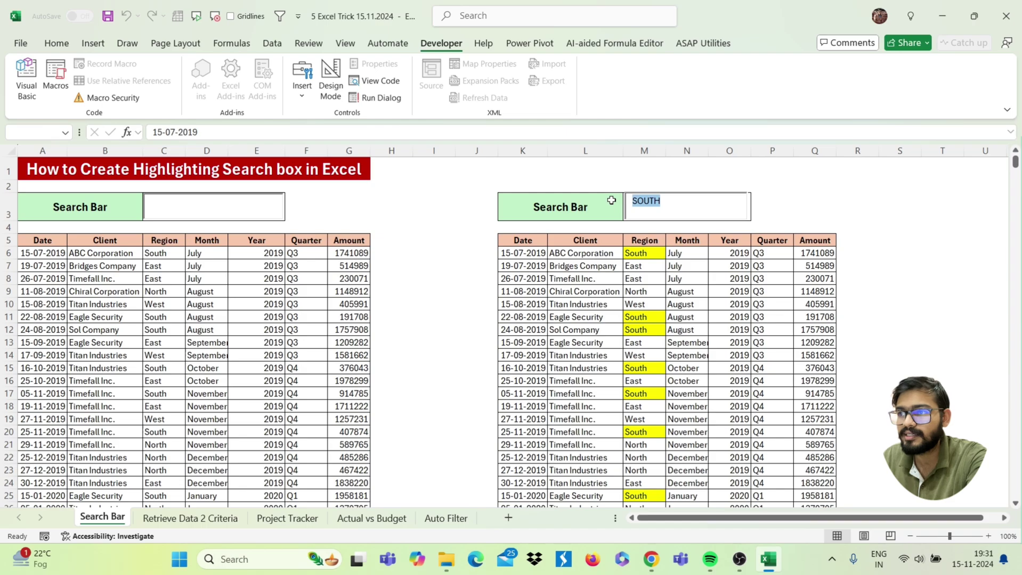
type("2019")
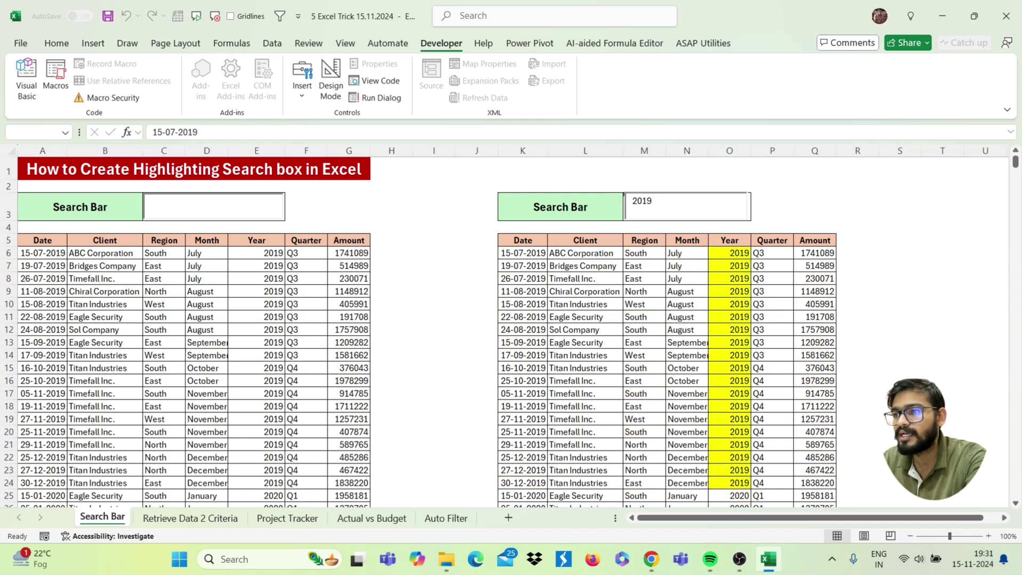
scroll(720, 327, "down", 10)
key("ctrl+BackSpace")
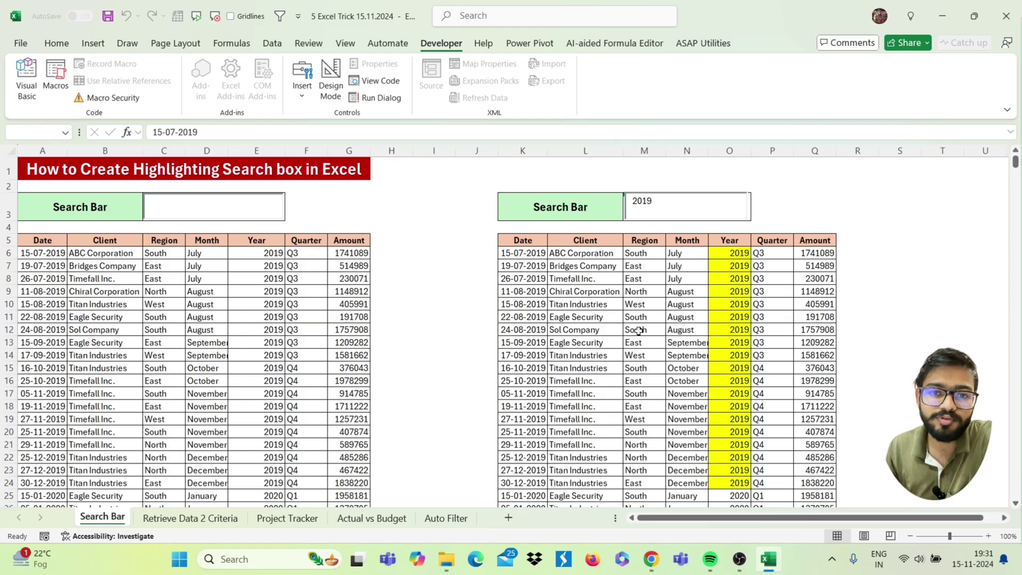
Step: Open the Retrieve Data 2 Criteria sheet and review the Department and Month criteria in A3:B4
left_click(188, 517)
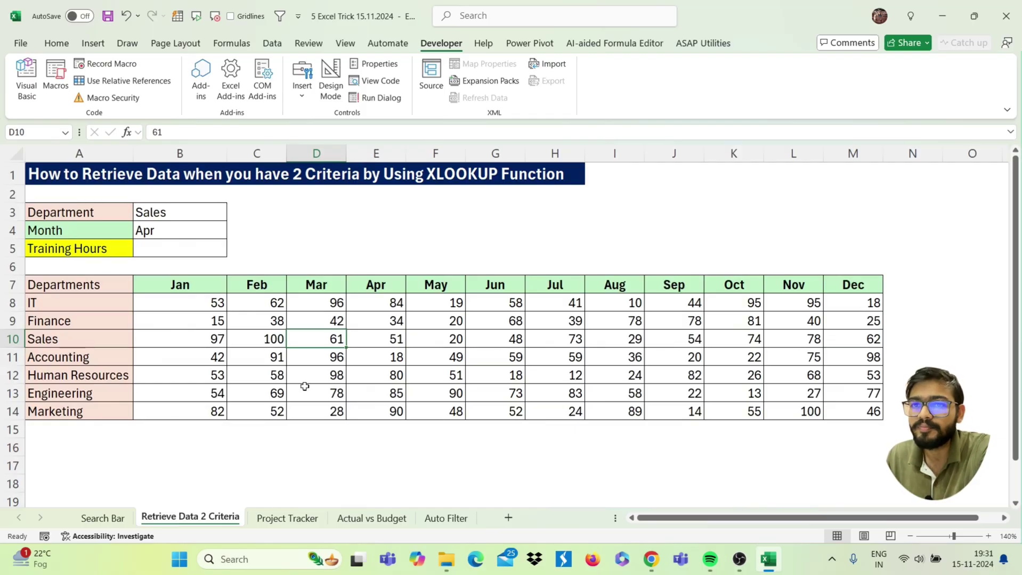
left_click(123, 212)
left_click(178, 208, "shift")
left_click(118, 228)
left_click(155, 228, "shift")
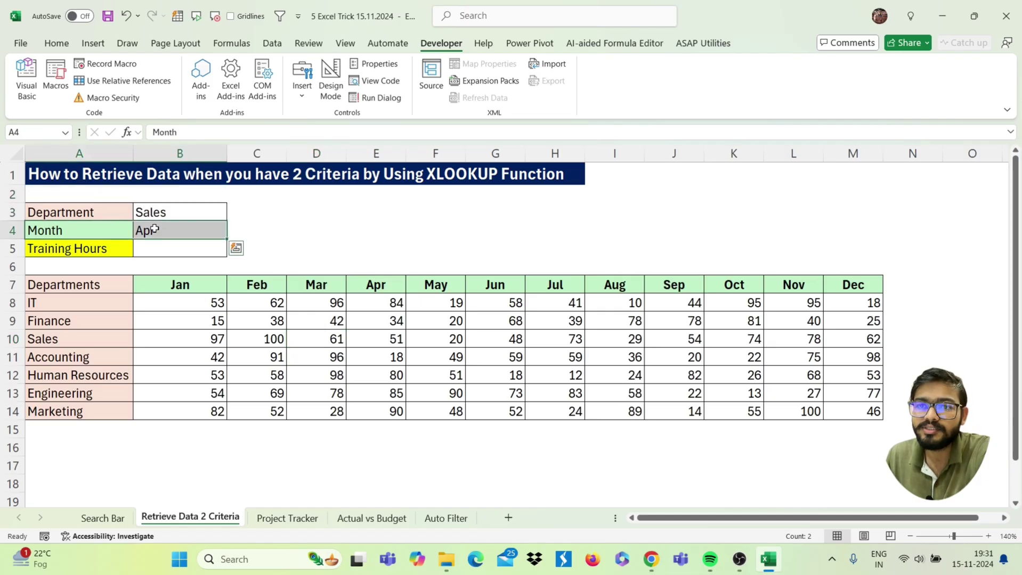
left_click(177, 216)
left_click(174, 228, "shift")
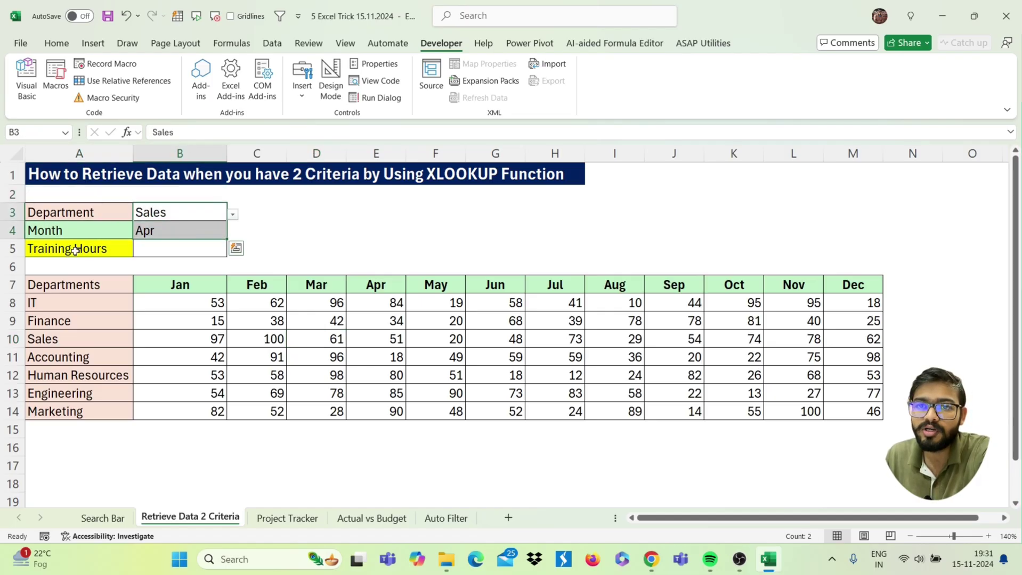
Step: Start an XLOOKUP formula in the Training Hours cell B5 with lookup value B3 and lookup array A8:A14
left_click(175, 252)
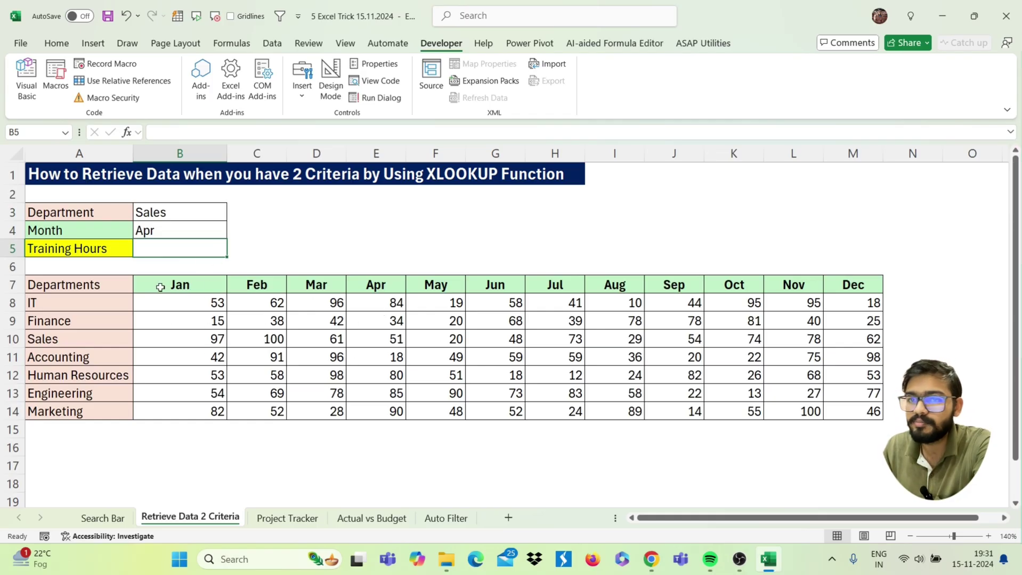
type("=XL")
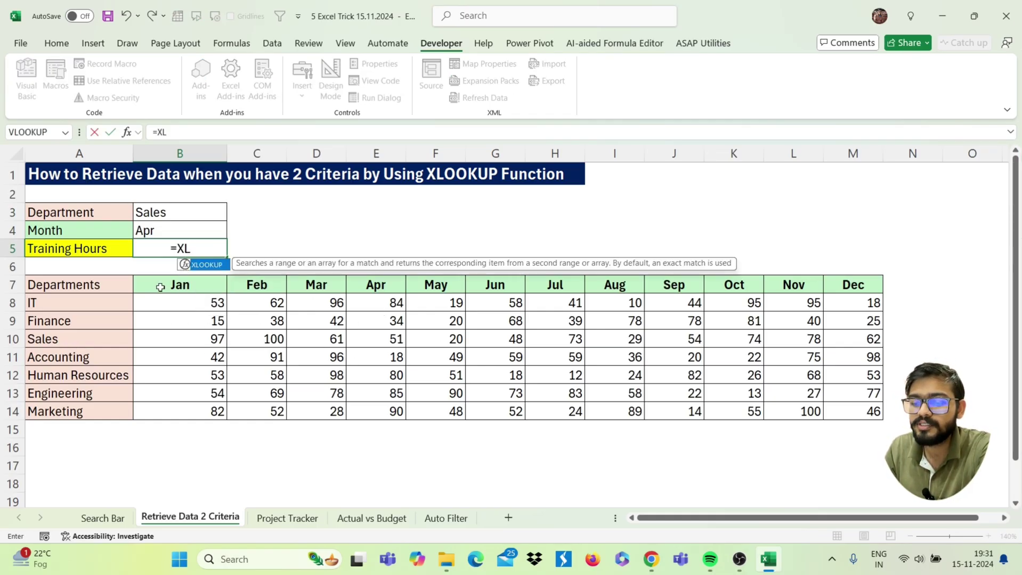
type("OOKUP(")
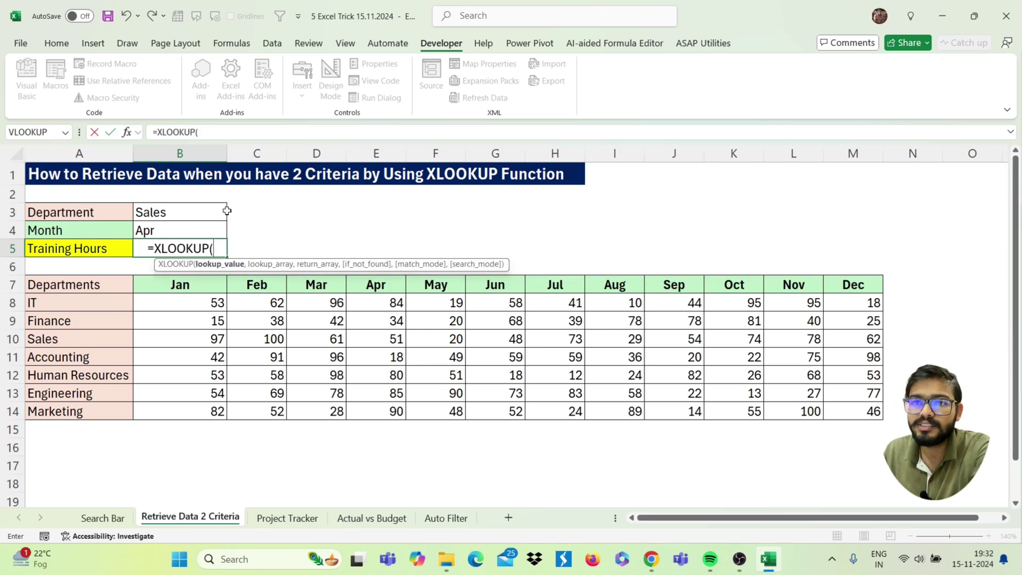
left_click(183, 211)
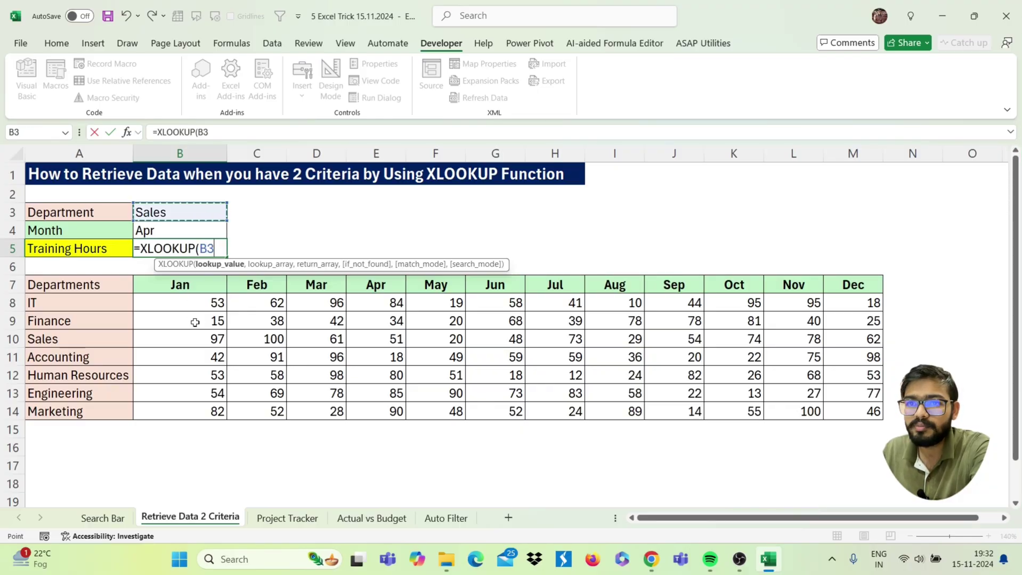
type(",")
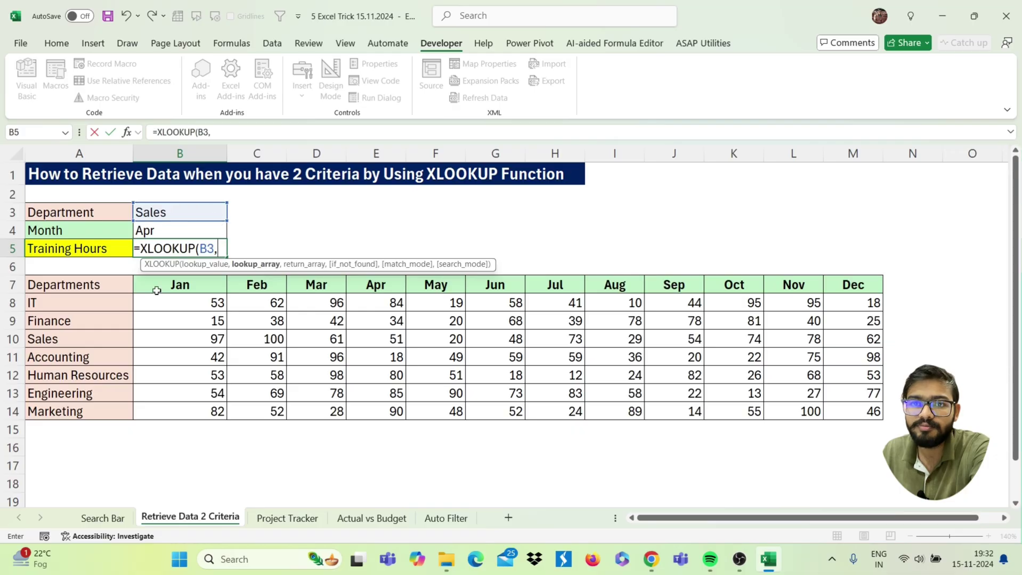
left_click_drag(105, 301, 98, 408)
type(",")
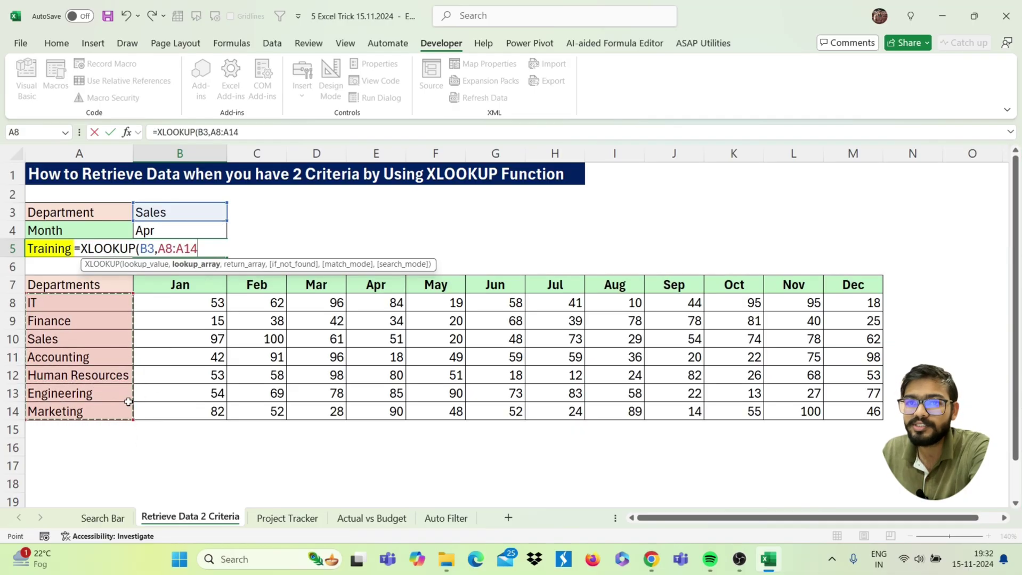
Step: Nest a second XLOOKUP as the return array, with lookup value B4 and the month headers B7:M7 as lookup array
type("XLOOKUP(")
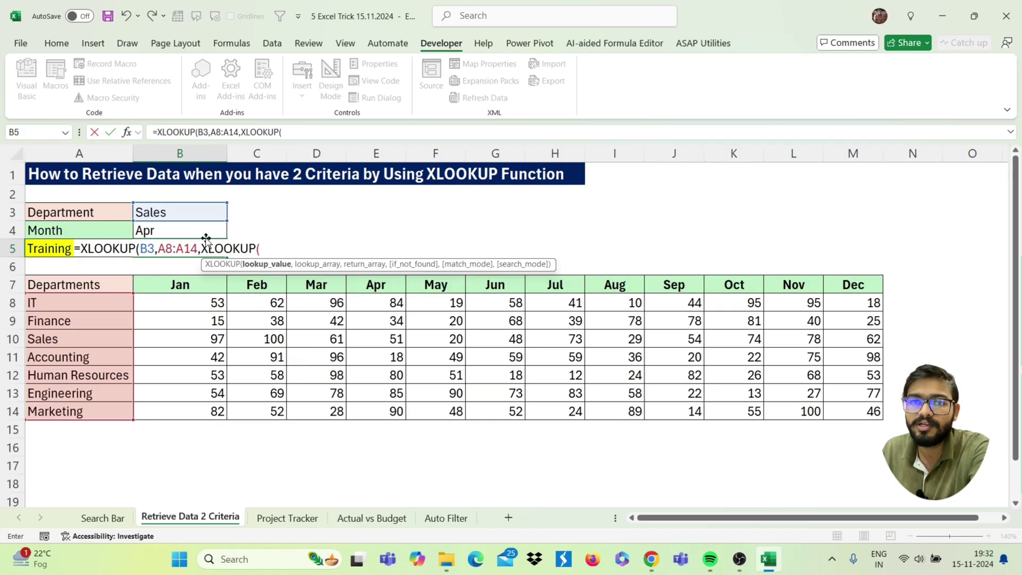
left_click(177, 230)
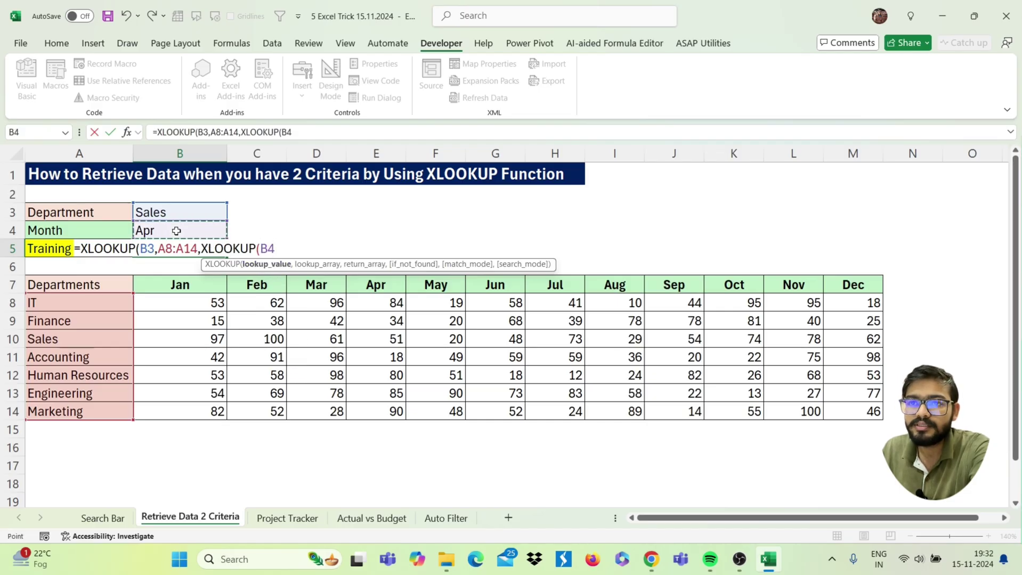
type(",")
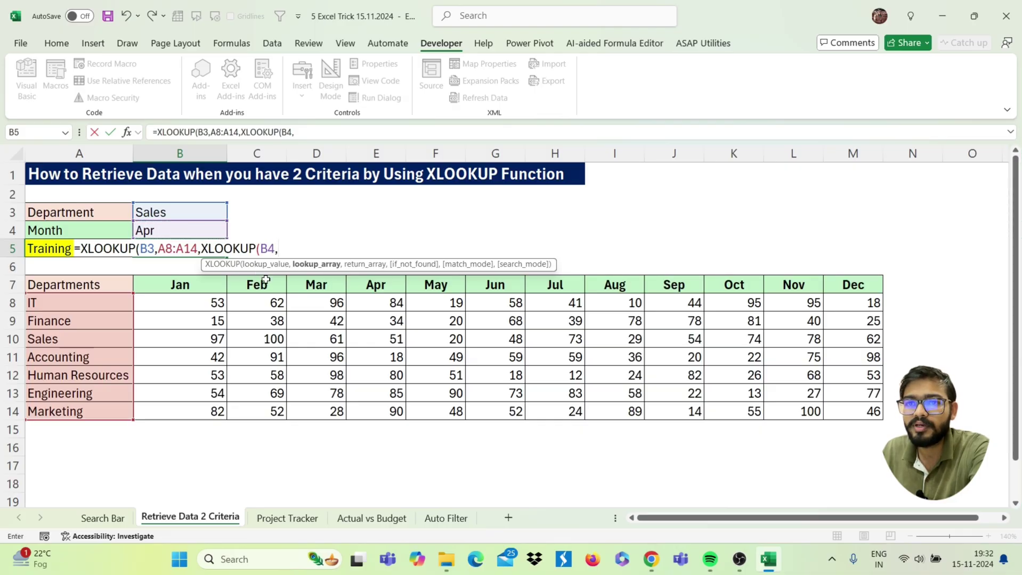
left_click_drag(205, 284, 846, 288)
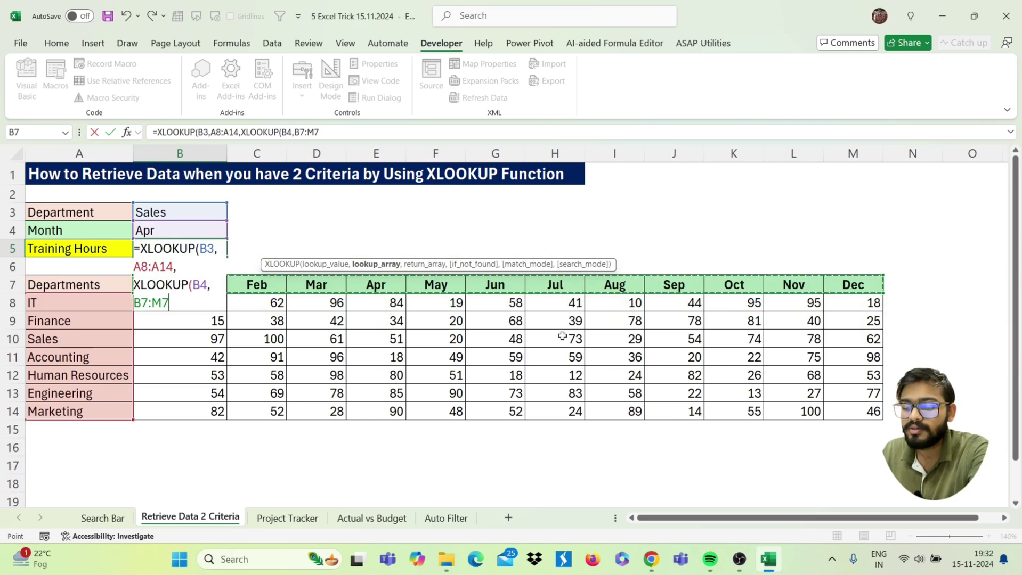
type(",")
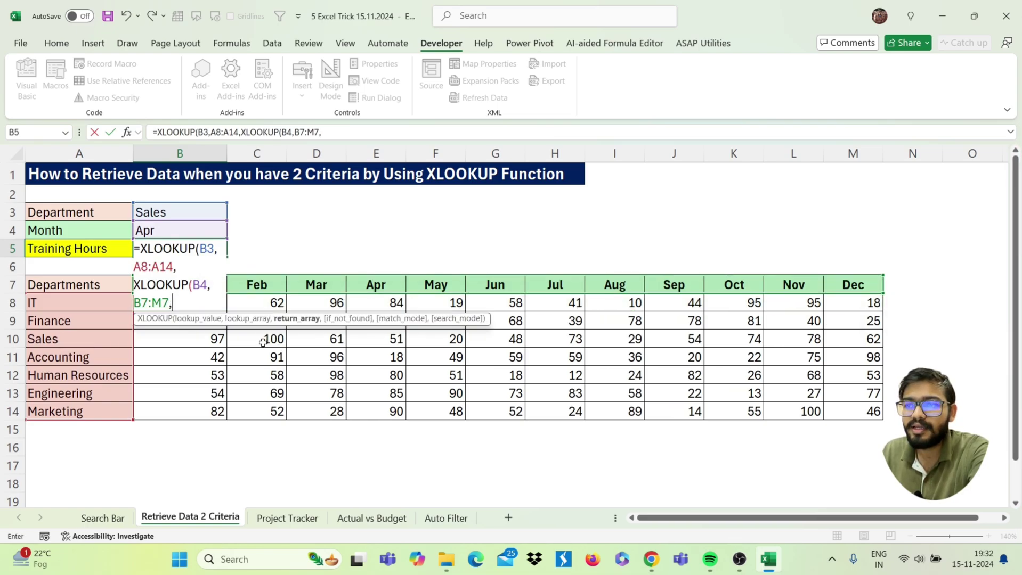
Step: Complete the nested XLOOKUP in B5 with return array B8:M14 and enter the formula
left_click(206, 344)
key("Up")
key("Up")
key("shift+Down")
key("shift+Down")
key("shift+Down")
key("shift+Down")
key("shift+Down")
key("shift+Down")
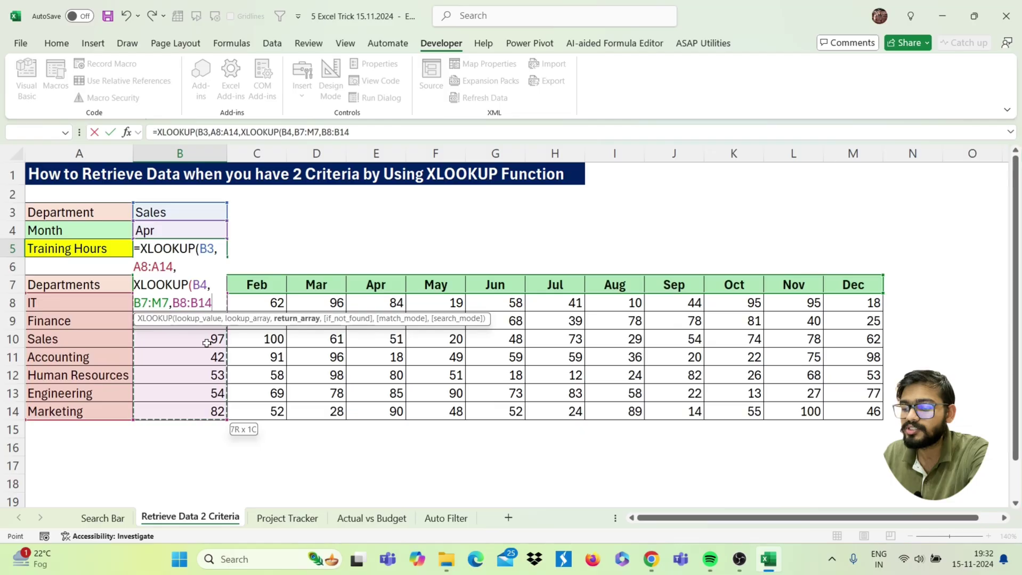
key("ctrl+shift+Right")
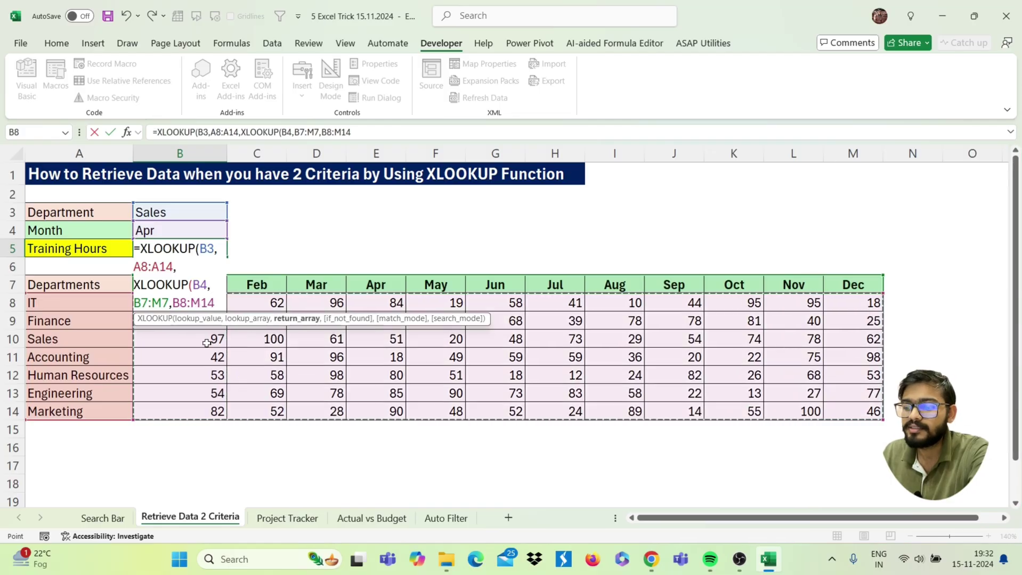
type("))")
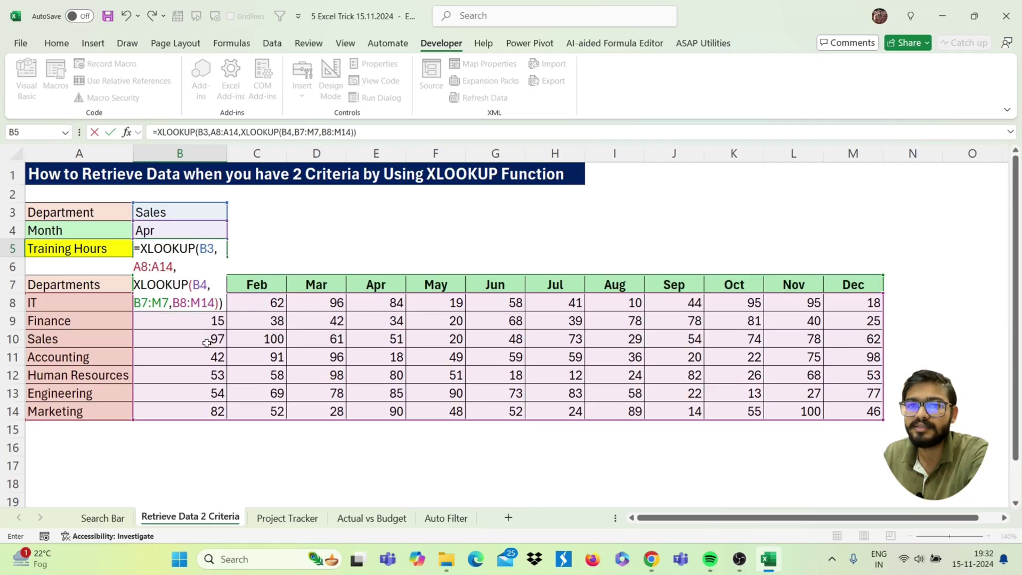
key("ctrl+Return")
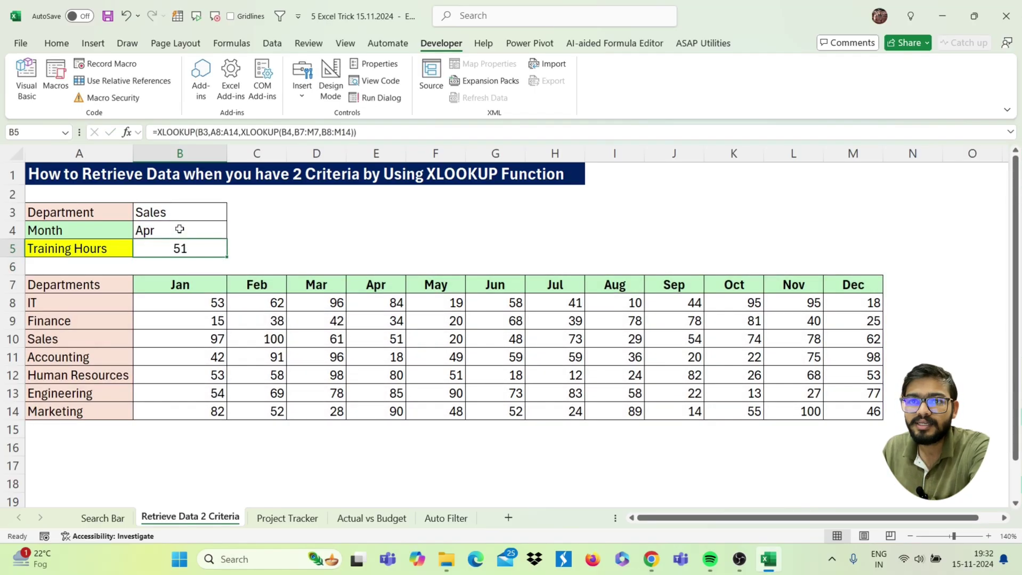
Step: Locate the Sales value for April in the table and fill cell E10 with yellow
left_click(105, 337)
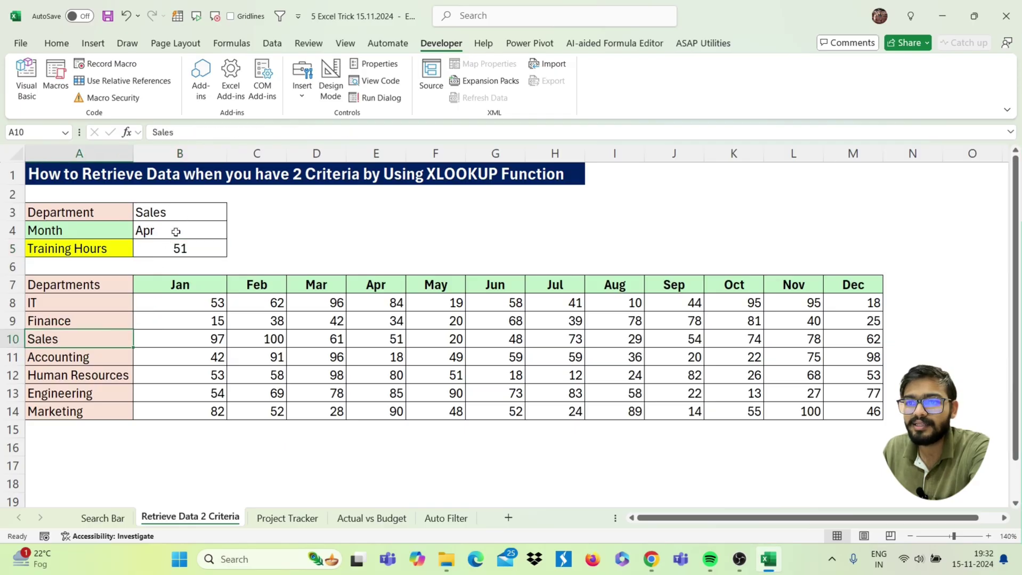
left_click(393, 339)
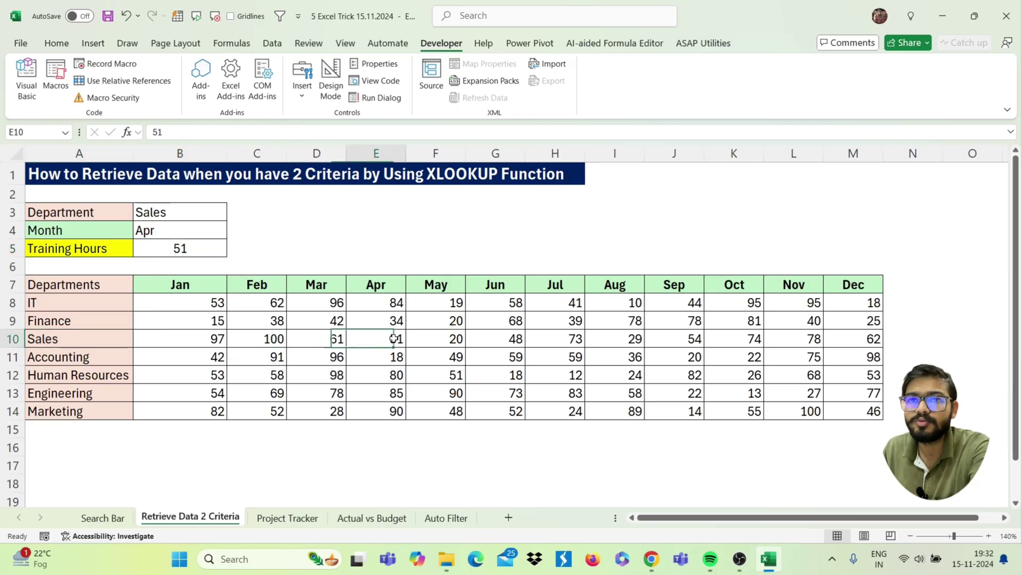
left_click(60, 45)
left_click(197, 90)
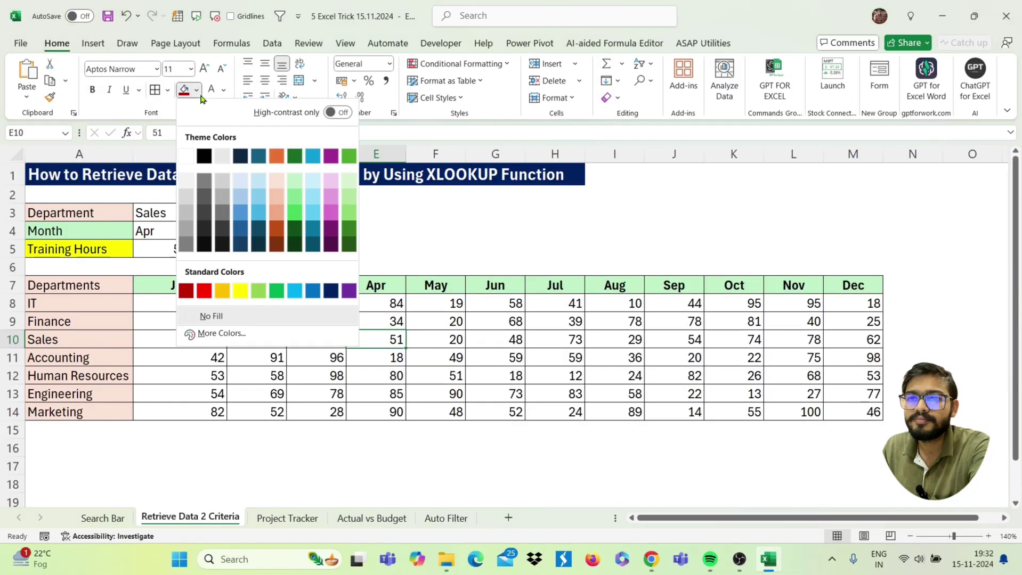
left_click(240, 291)
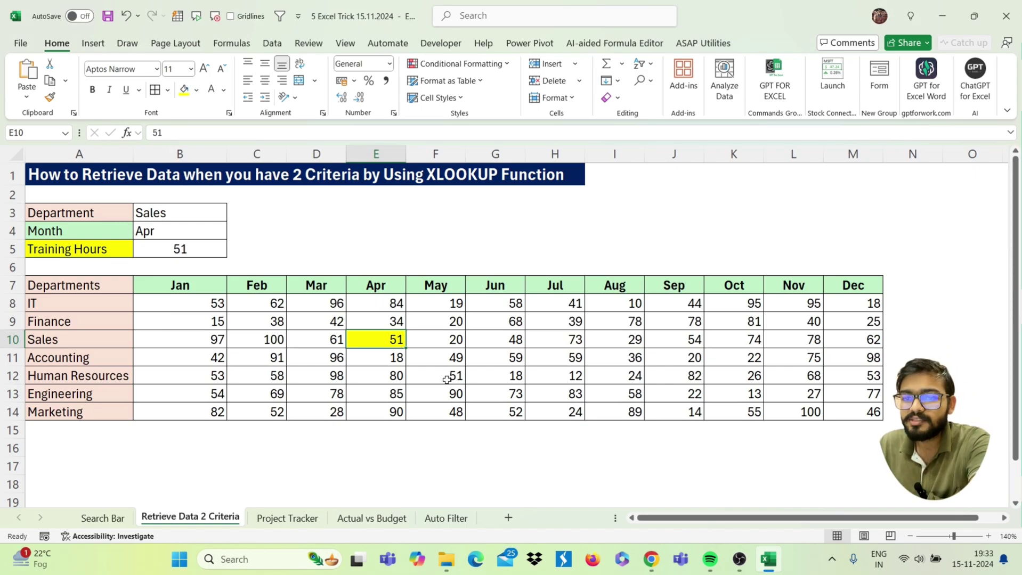
Step: Open the Project Tracker sheet and tick checkboxes D7, F6, F9, E11 and G8 in the red tracker
left_click(269, 524)
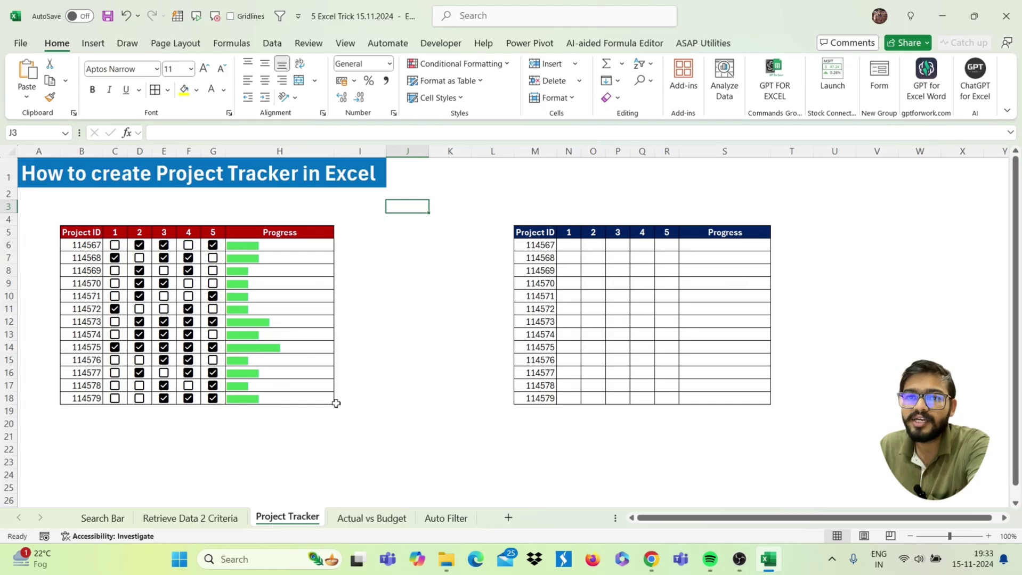
left_click(139, 259)
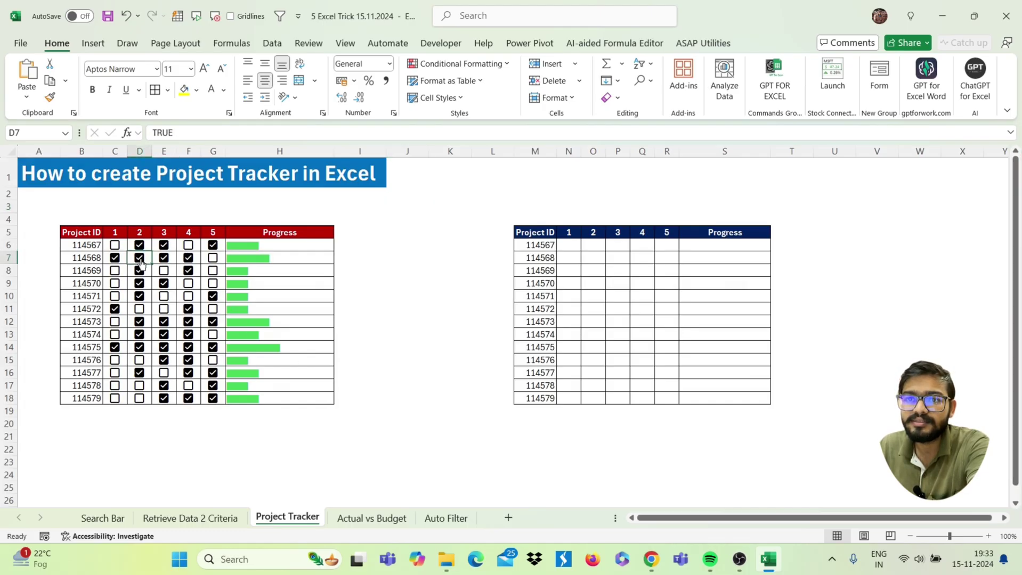
left_click(186, 246)
left_click(188, 284)
left_click(164, 310)
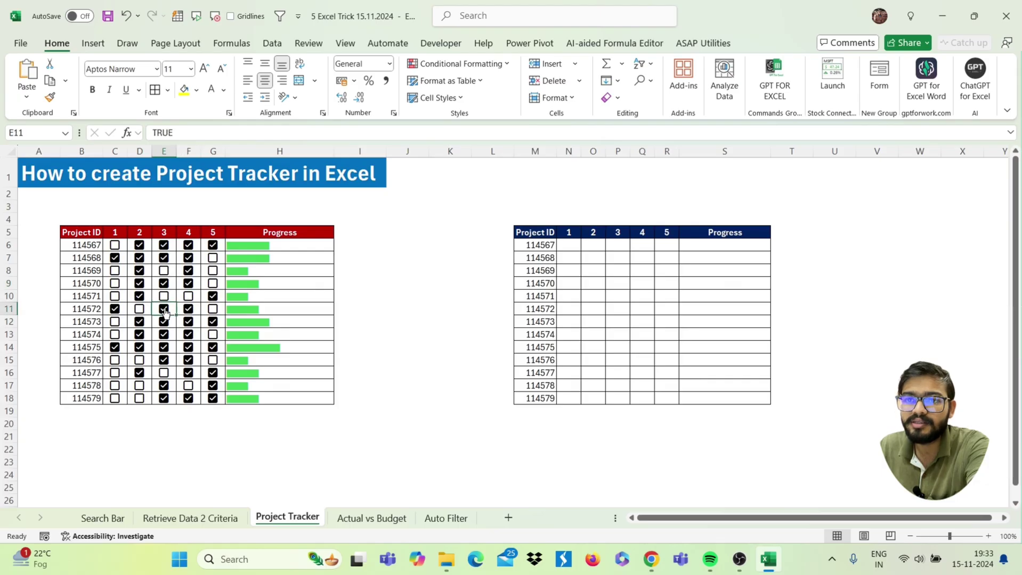
left_click(212, 273)
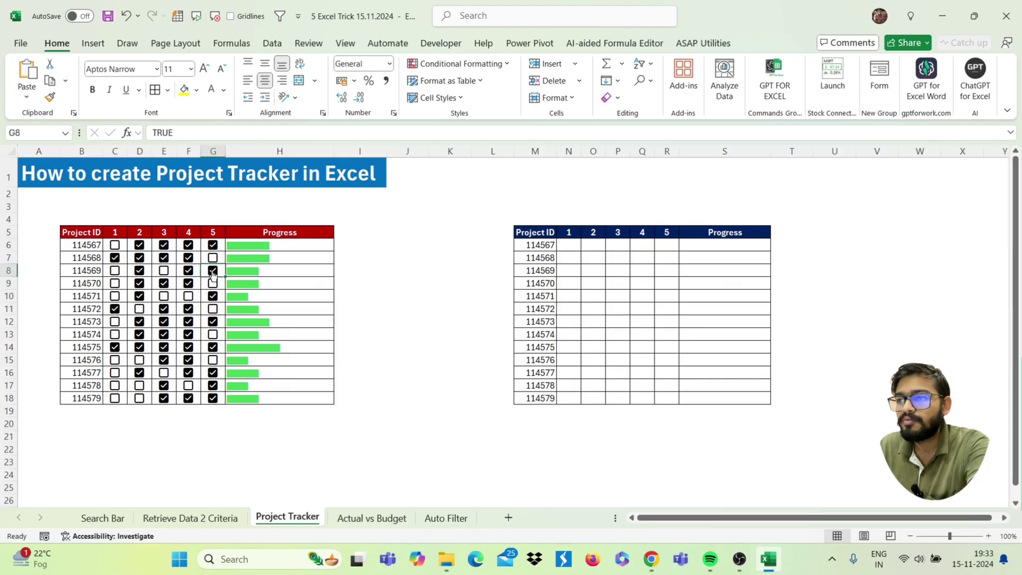
Step: Insert checkboxes into N6:R18, under headers 1 to 5 of the blue tracker
left_click_drag(572, 246, 660, 397)
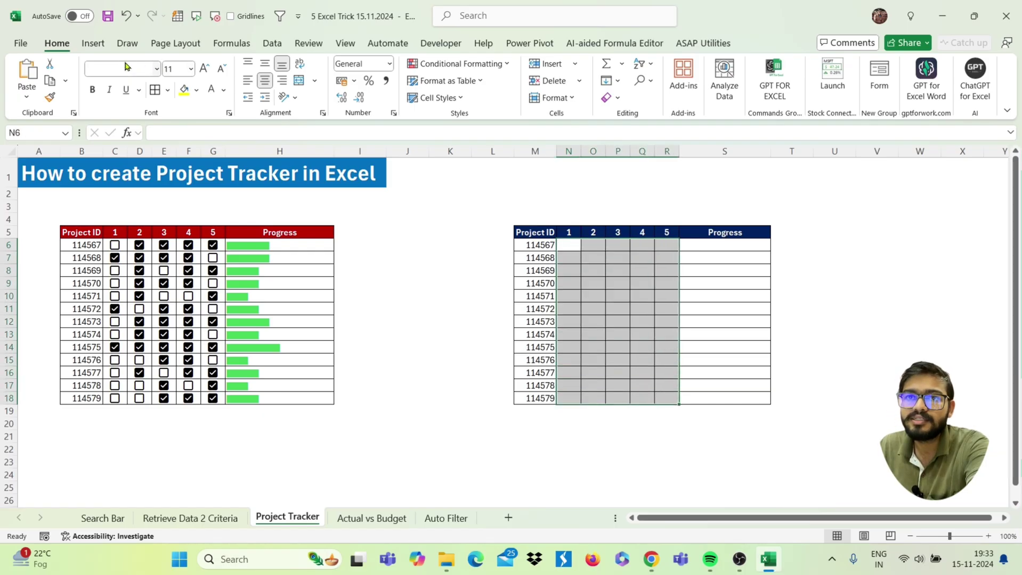
left_click(94, 44)
left_click(340, 75)
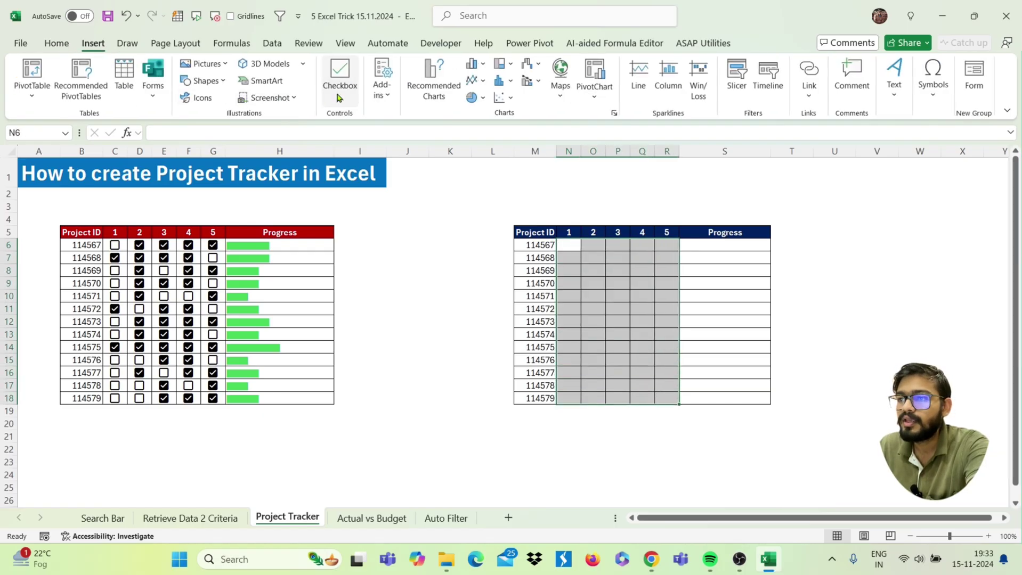
Step: Start a REPT formula in the first Progress cell S6 that repeats "|", with COUNTIF as the number of times
left_click(710, 244)
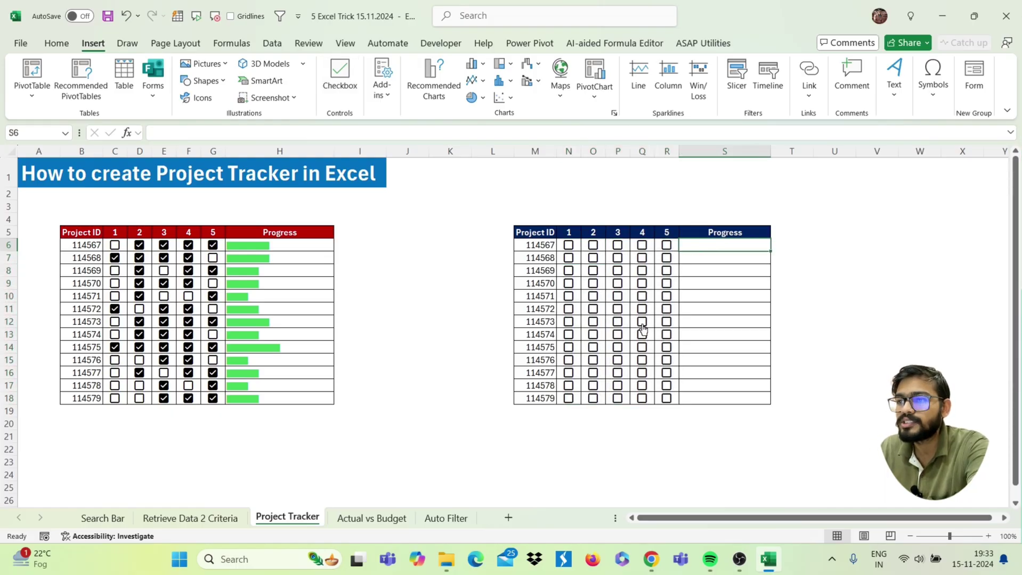
type("=")
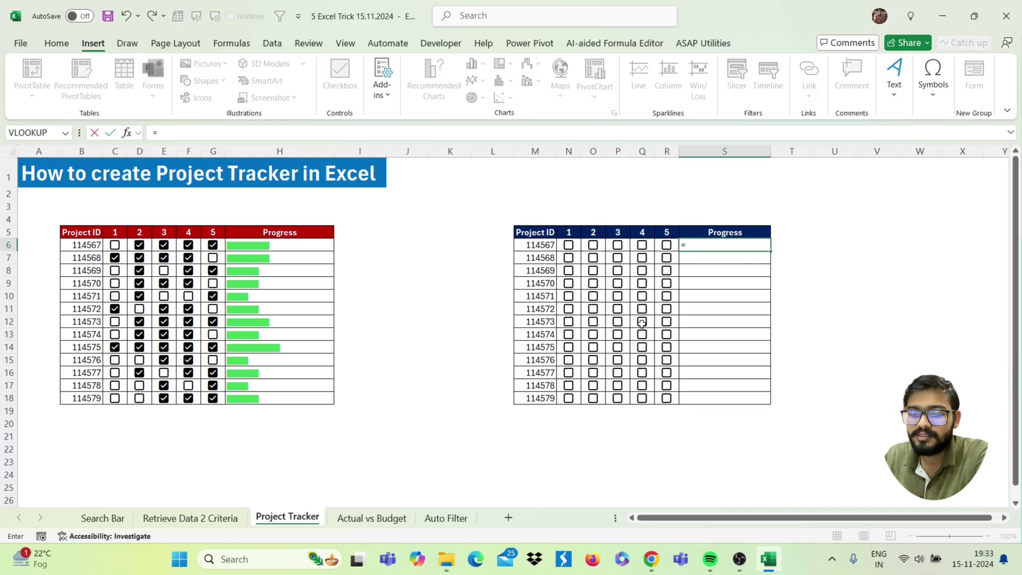
type("REP")
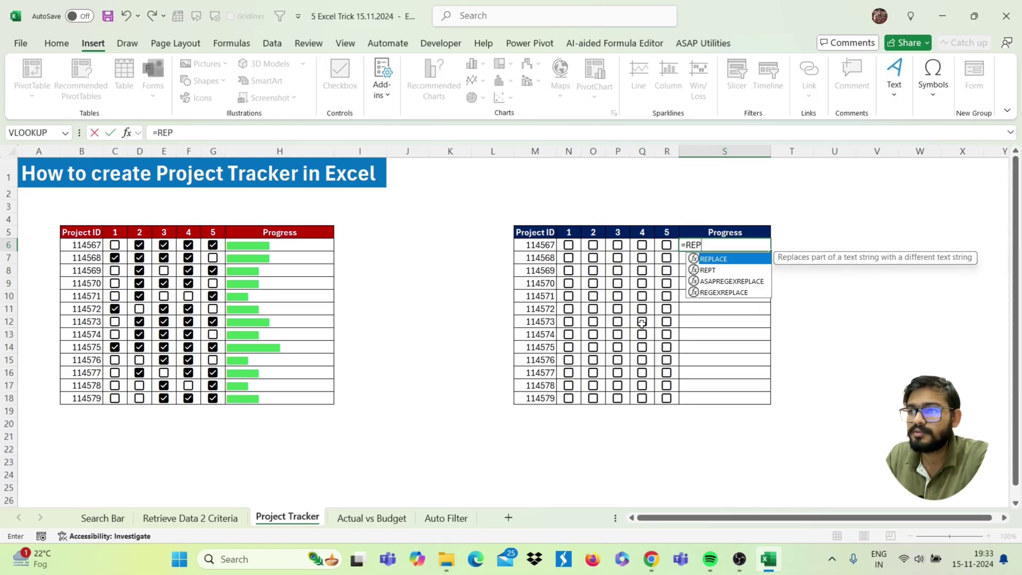
type("T(")
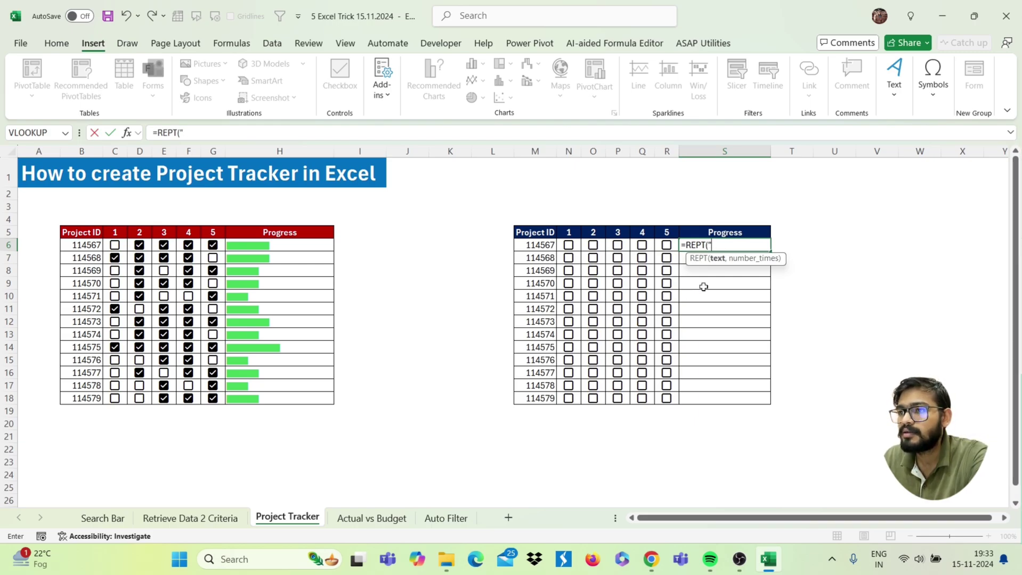
type("\"|\",COUNT")
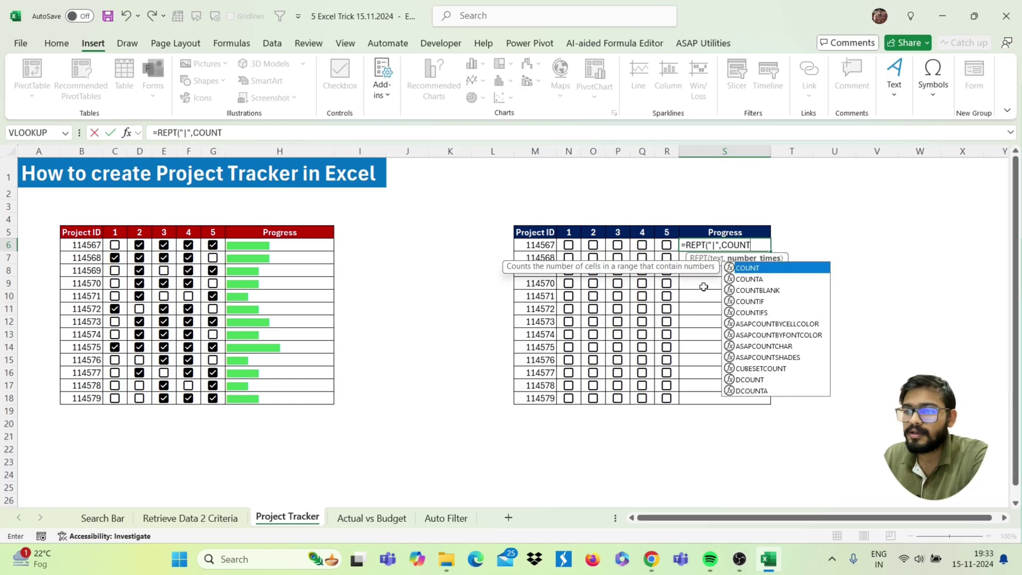
type("IF")
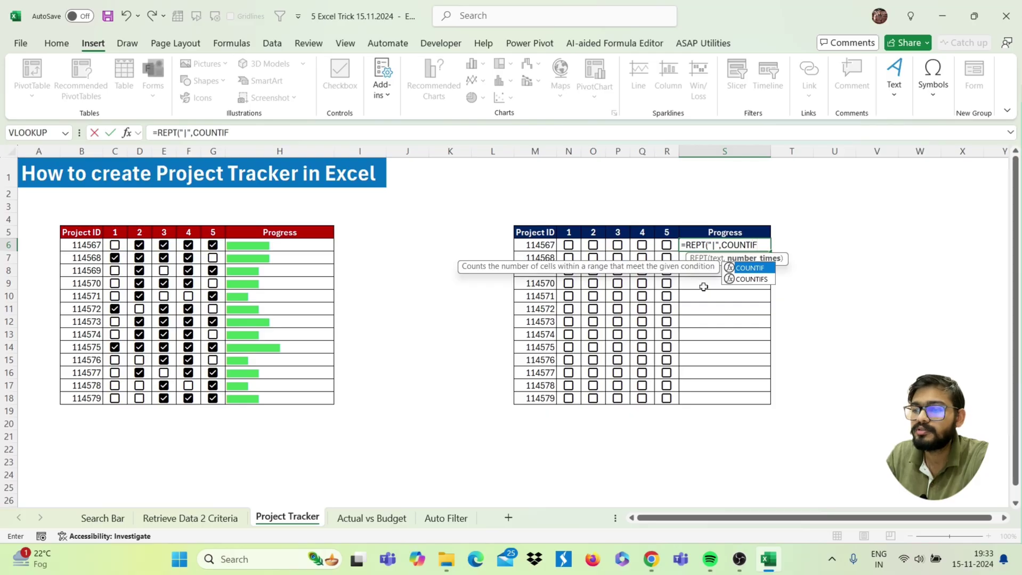
type("(")
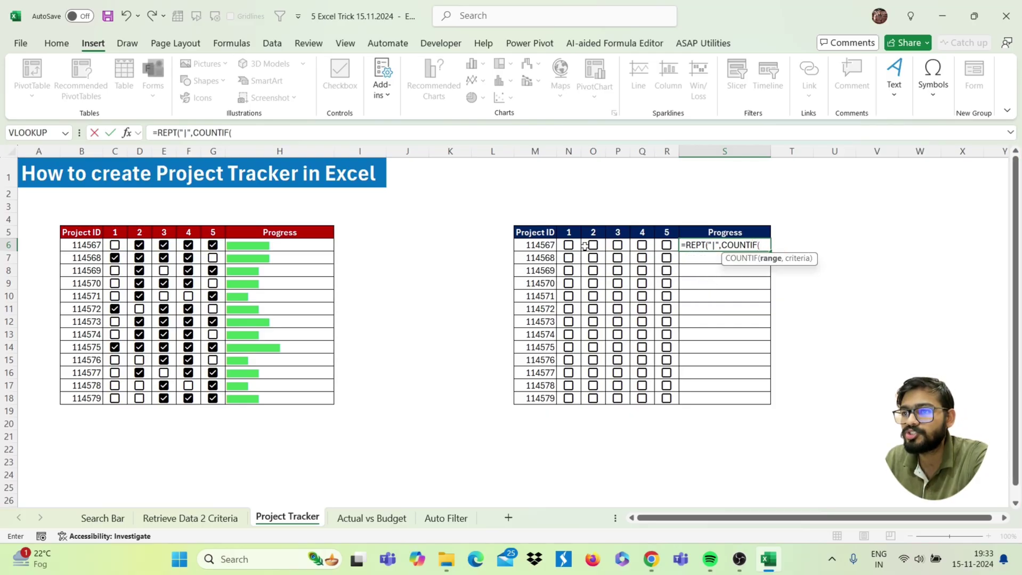
Step: Finish the COUNTIF with range N6:R6 and criteria TRUE, multiply it by 20, and accept the formula with its closing parenthesis
left_click_drag(575, 246, 666, 250)
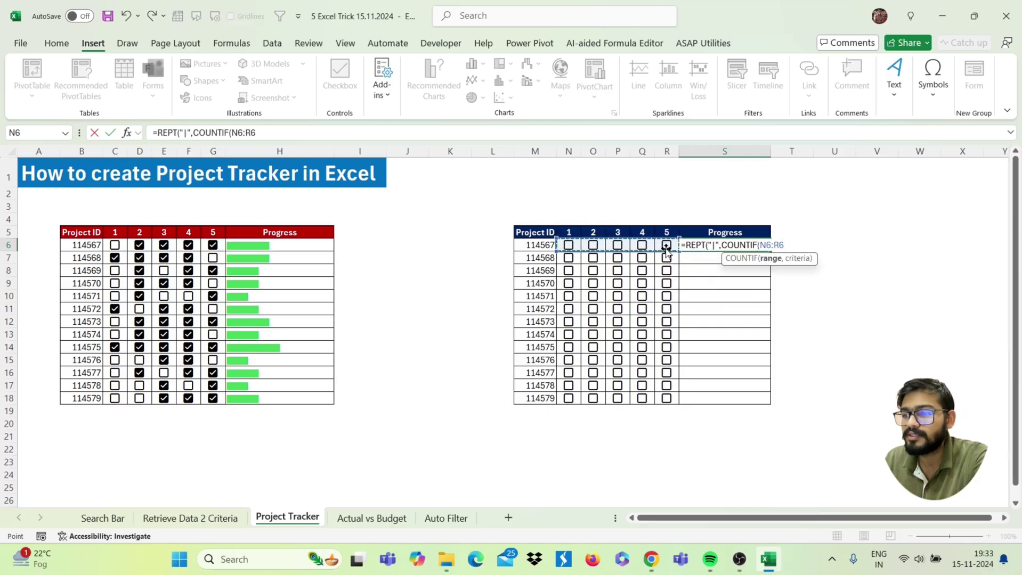
type(",")
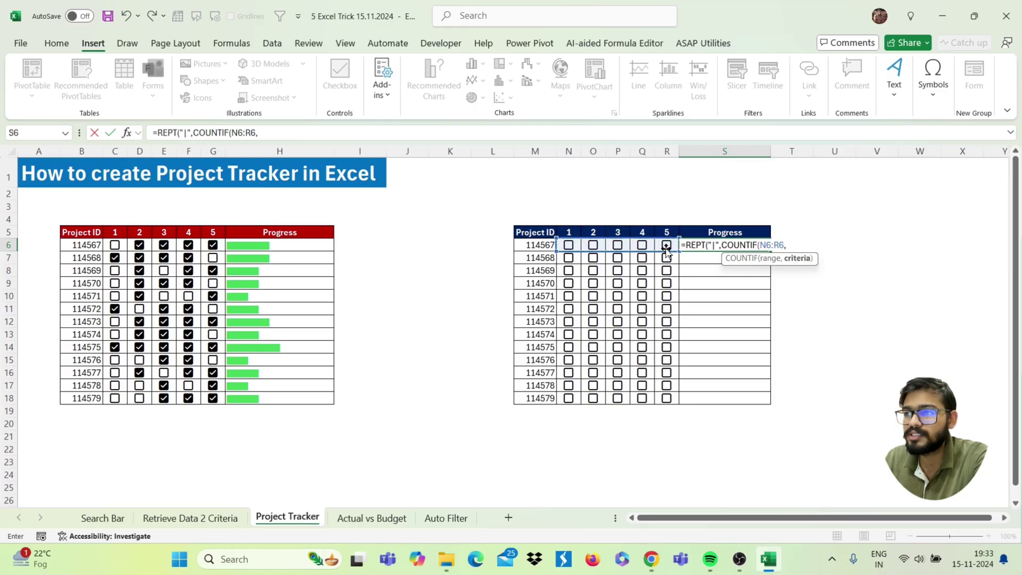
type("TRR")
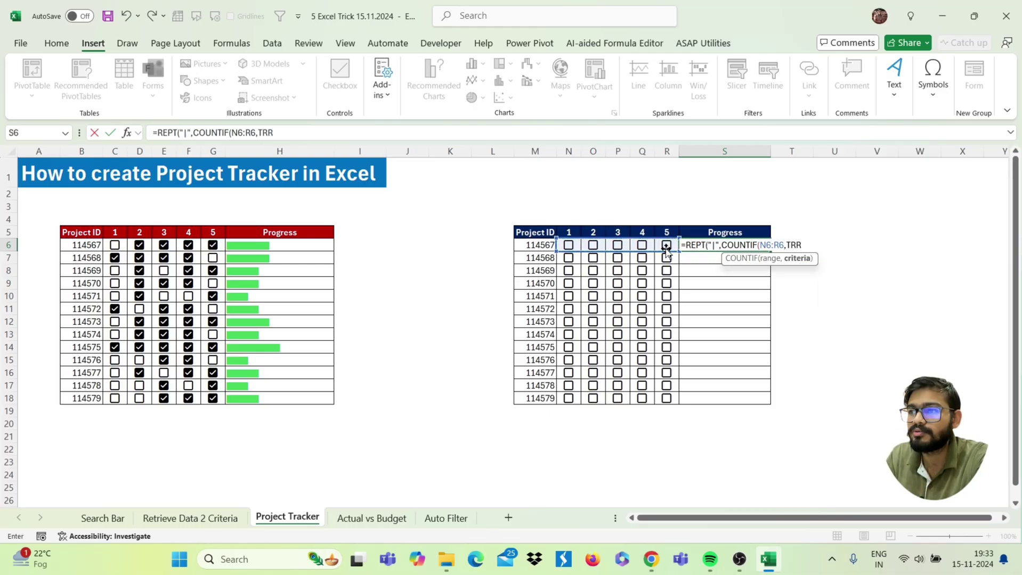
key("BackSpace")
type("UE")
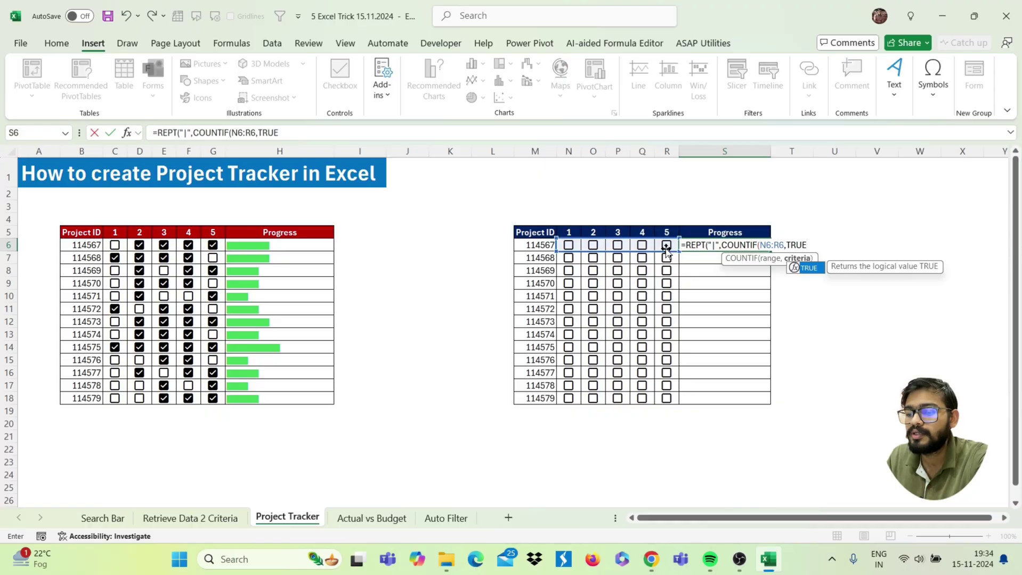
type(")*")
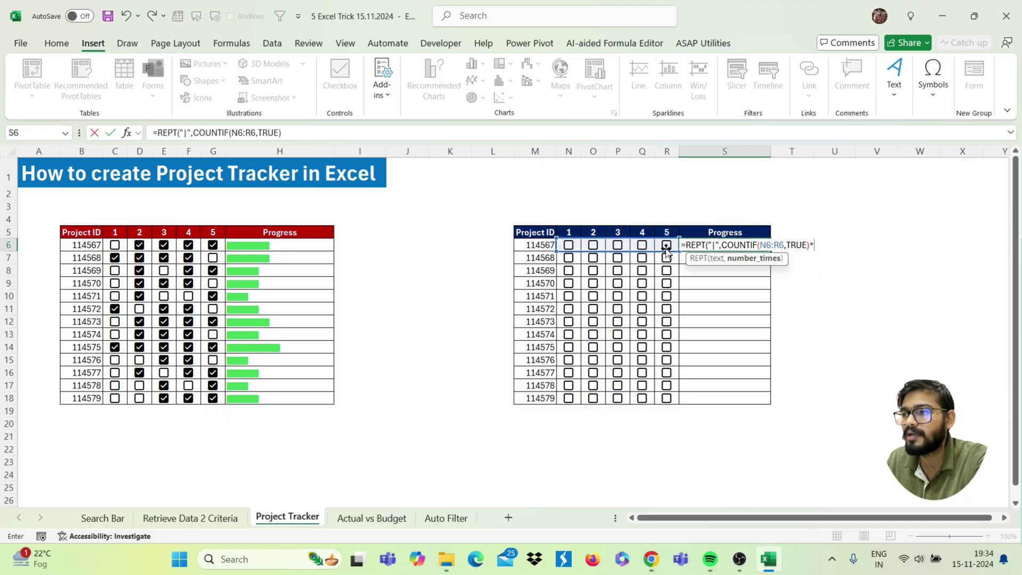
key("Return")
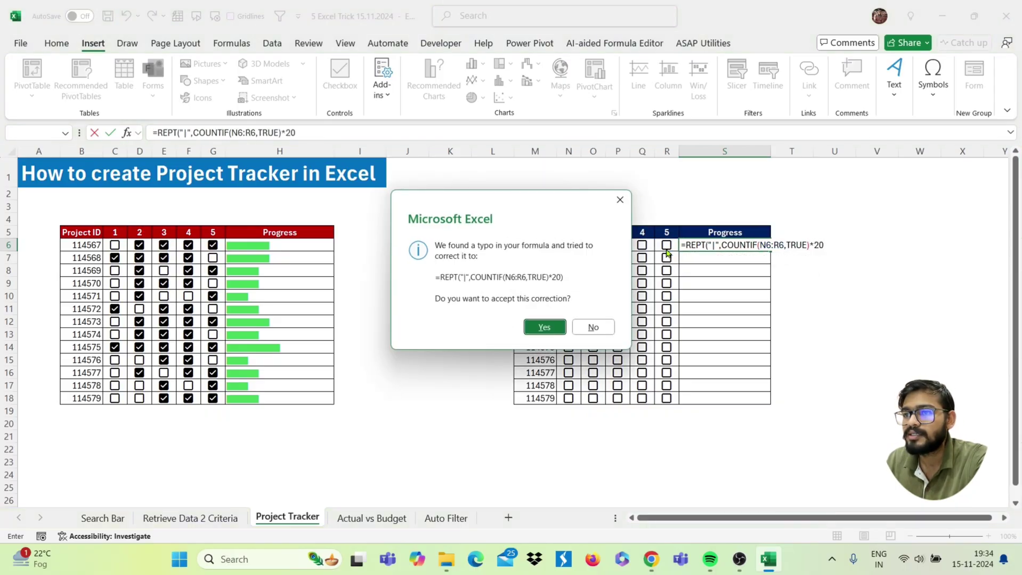
key("Return")
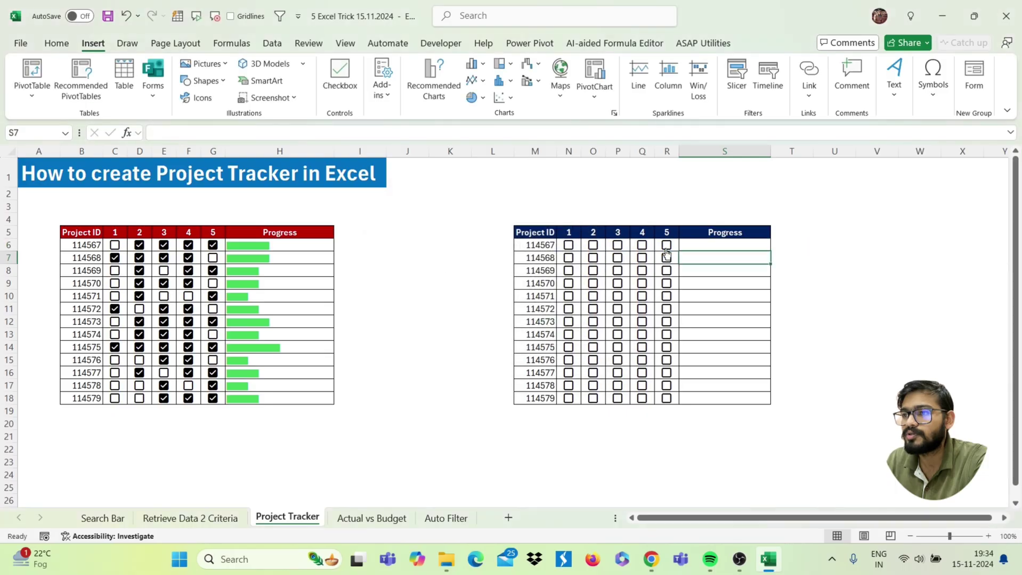
Step: Copy the S6 formula down to S18 and test it by ticking checkboxes N6:Q6, P8, Q9 and O11
left_click(709, 246)
left_click_drag(773, 251, 752, 409)
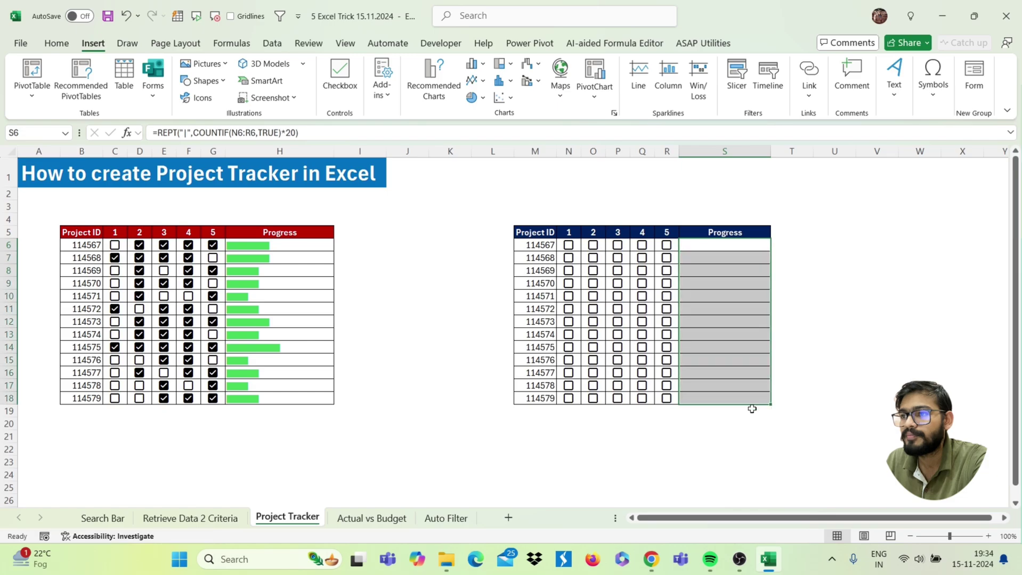
left_click(569, 246)
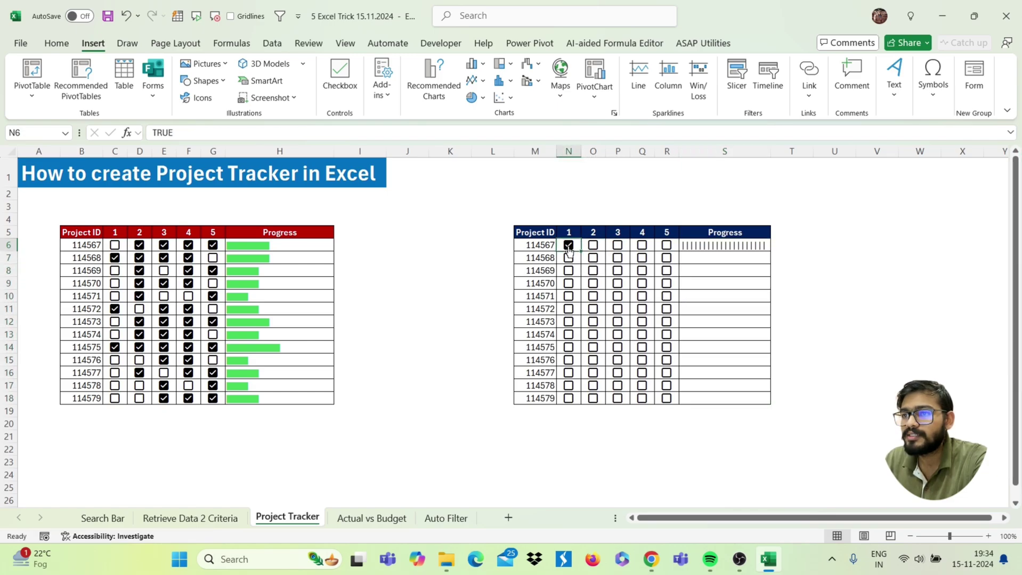
left_click(593, 249)
left_click(618, 248)
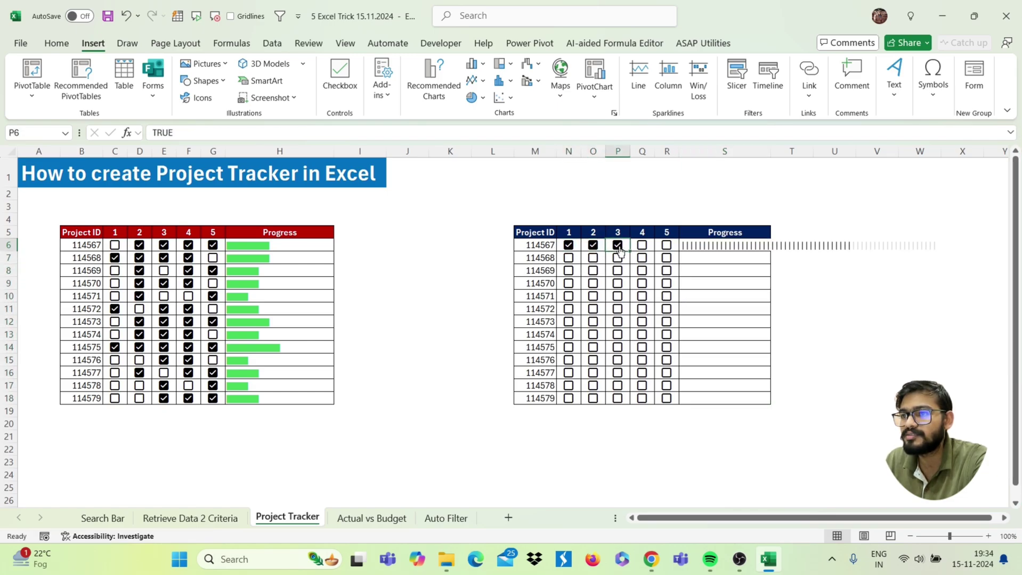
left_click(643, 248)
left_click(622, 271)
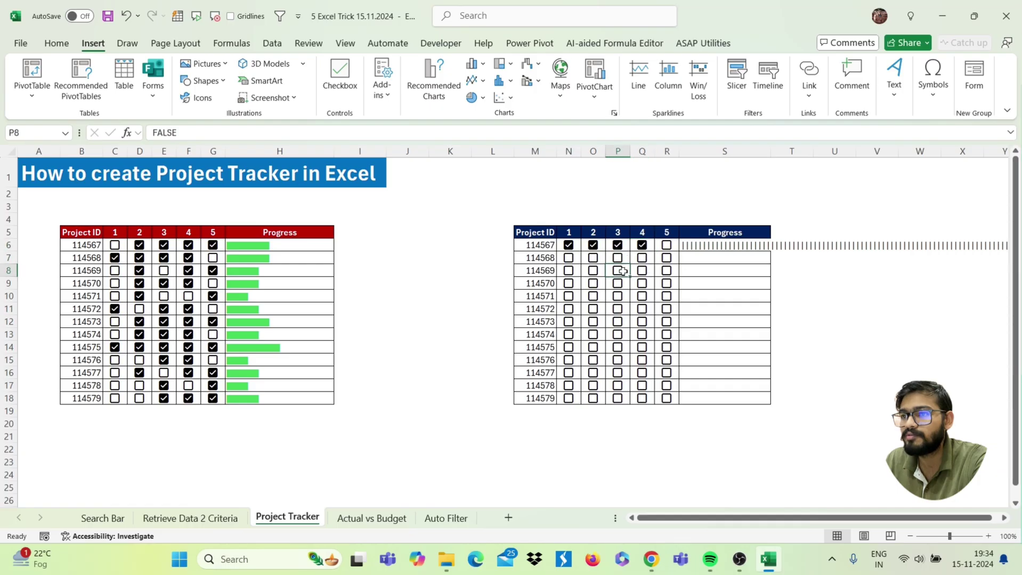
left_click(617, 271)
left_click(642, 283)
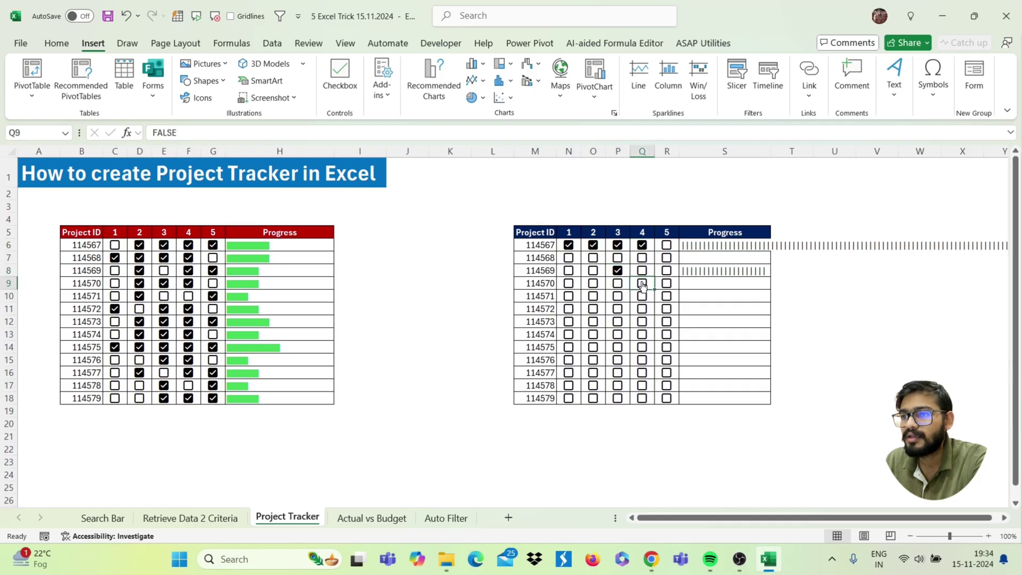
left_click(594, 310)
Step: Set the font of the blue tracker's Progress cells S6:S18 to Playbill
left_click_drag(714, 247, 702, 399)
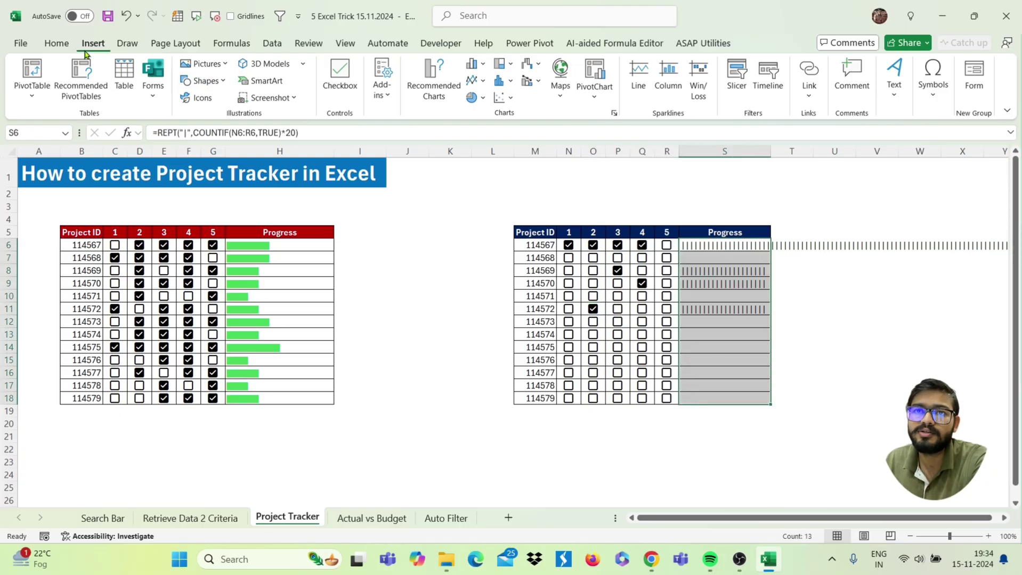
left_click(56, 43)
left_click(137, 69)
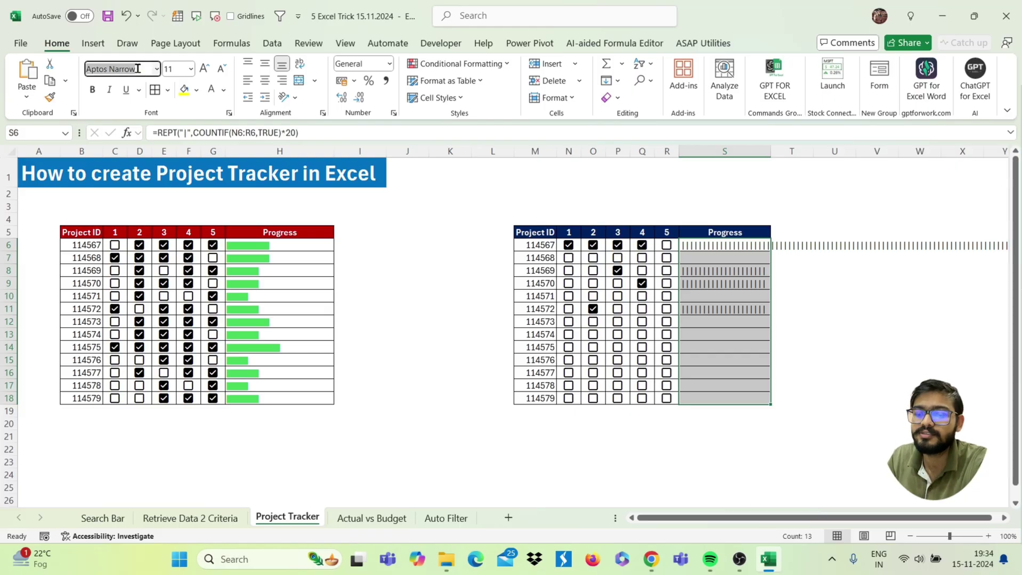
type("P")
type("laybill")
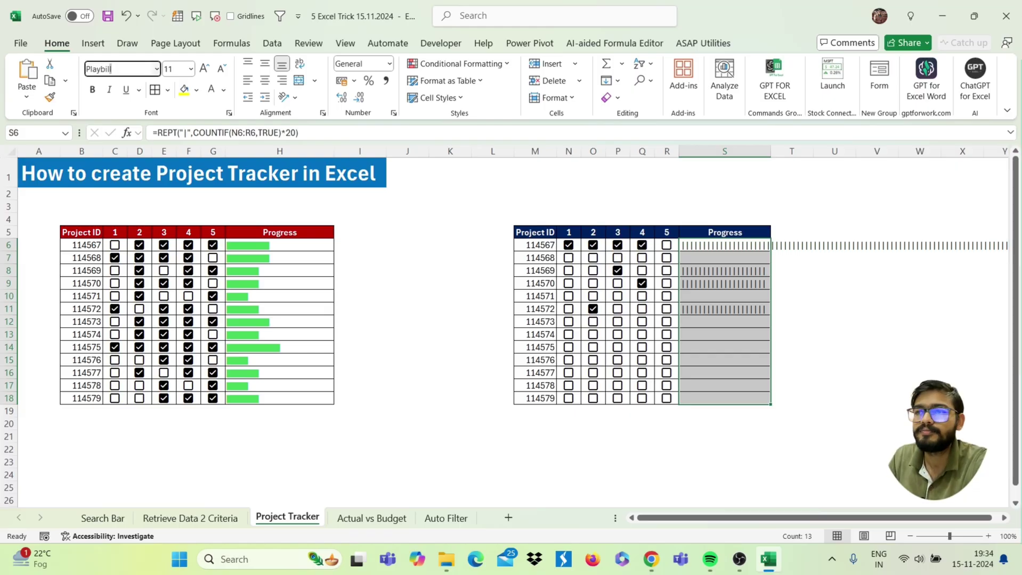
key("Return")
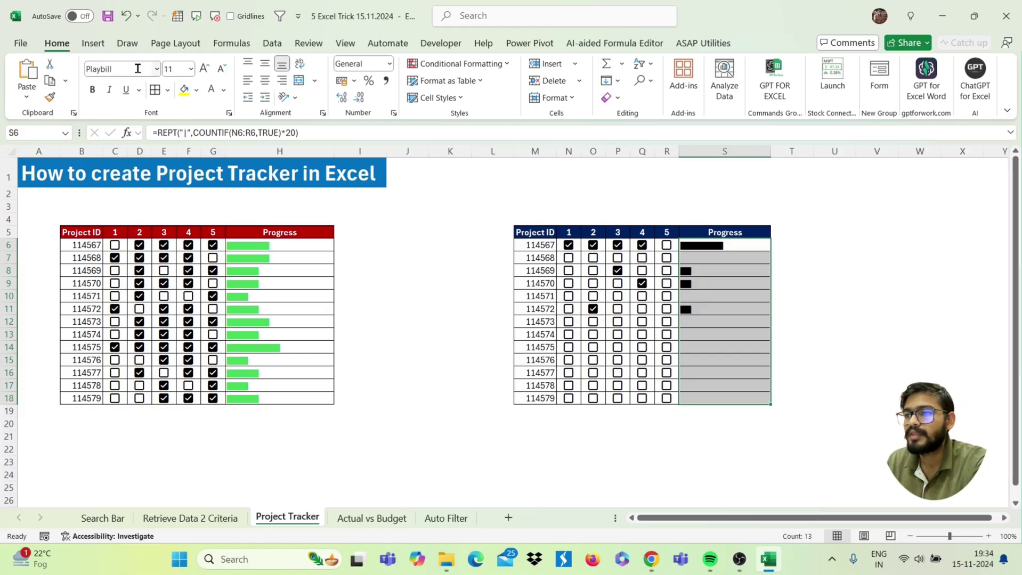
Step: Test the progress bars by ticking checkboxes N9, P12, Q14, P15 and R17 in the blue tracker
left_click(568, 285)
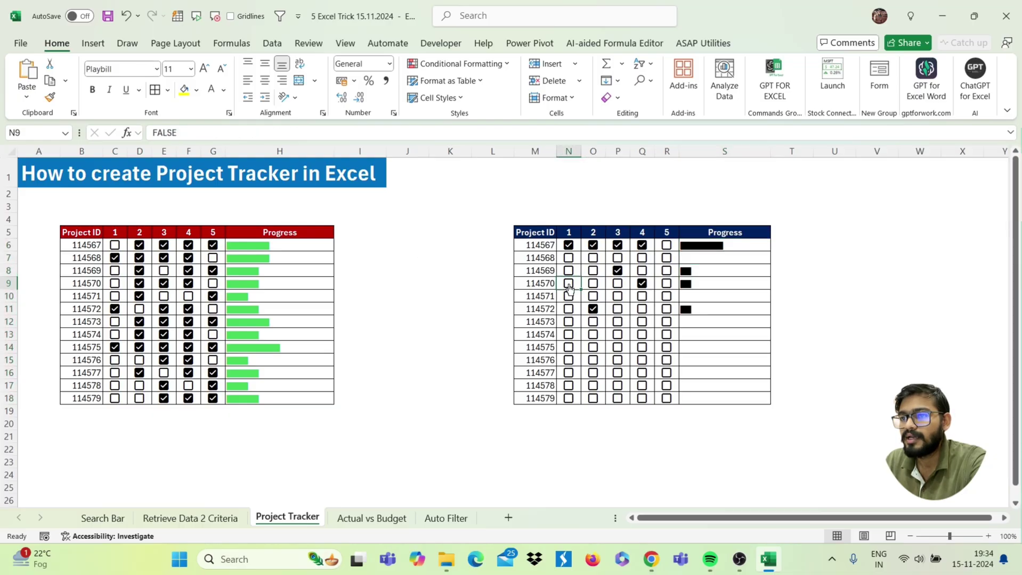
left_click(618, 322)
left_click(642, 346)
left_click(642, 348)
left_click(617, 360)
left_click(666, 386)
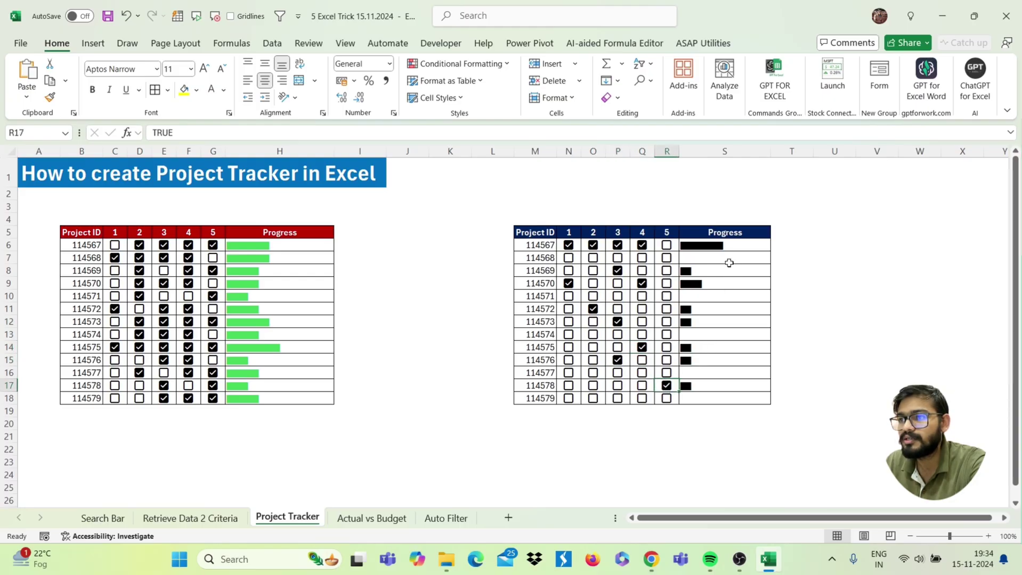
Step: Colour the font of Progress cells S6:S18 bright green, matching the bars in the red tracker
left_click_drag(729, 249, 713, 396)
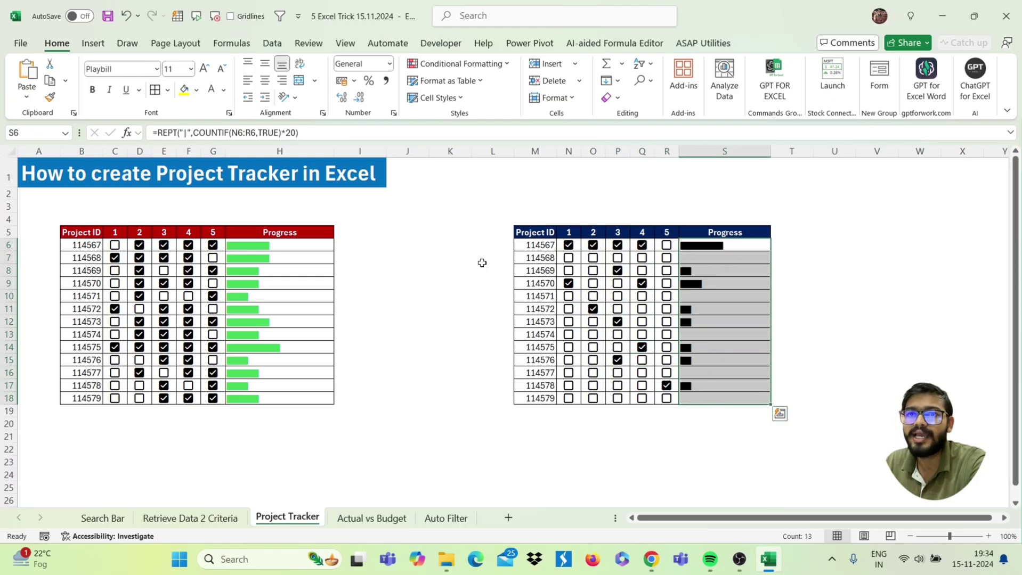
left_click(224, 90)
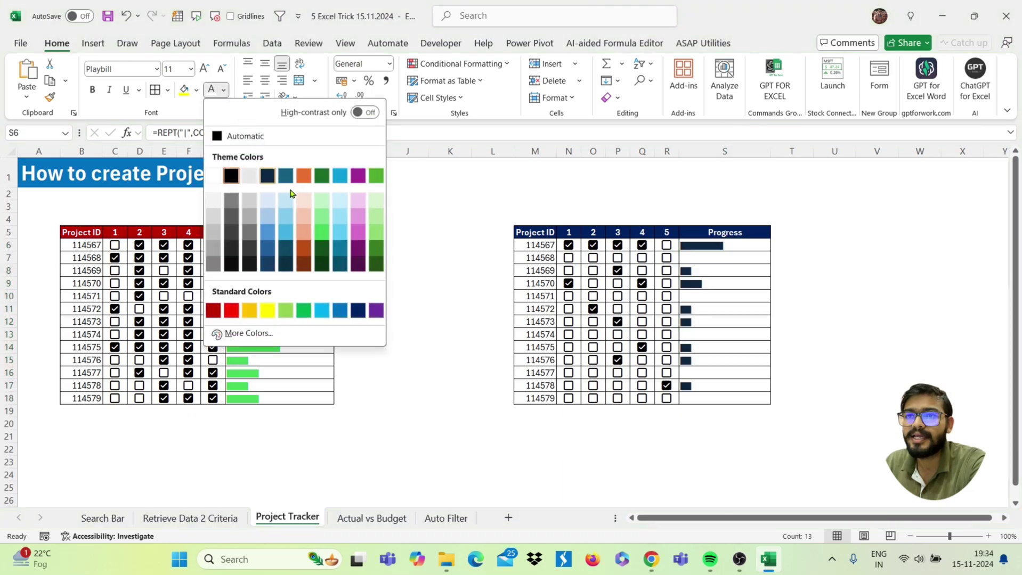
left_click(320, 231)
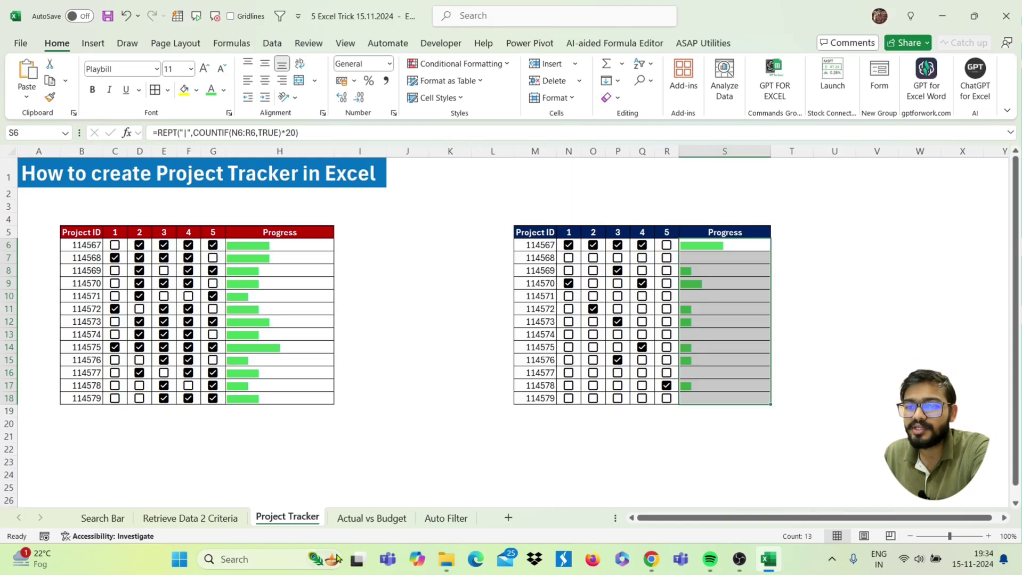
Step: On the Actual vs Budget sheet, insert a 2-D clustered column chart from the expense names, actual and budgeted amounts in B4:D15
left_click(372, 522)
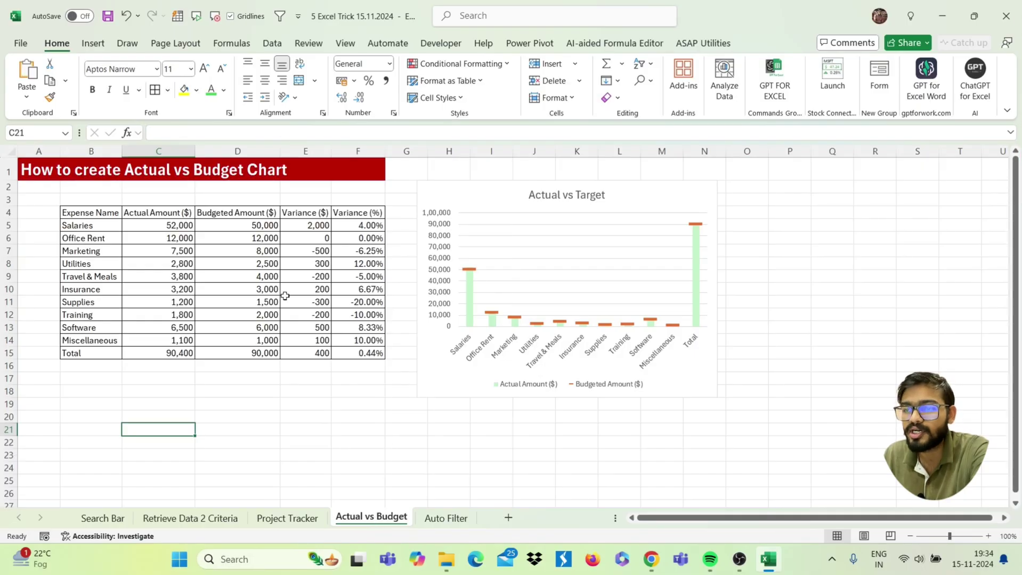
left_click_drag(477, 208, 501, 220)
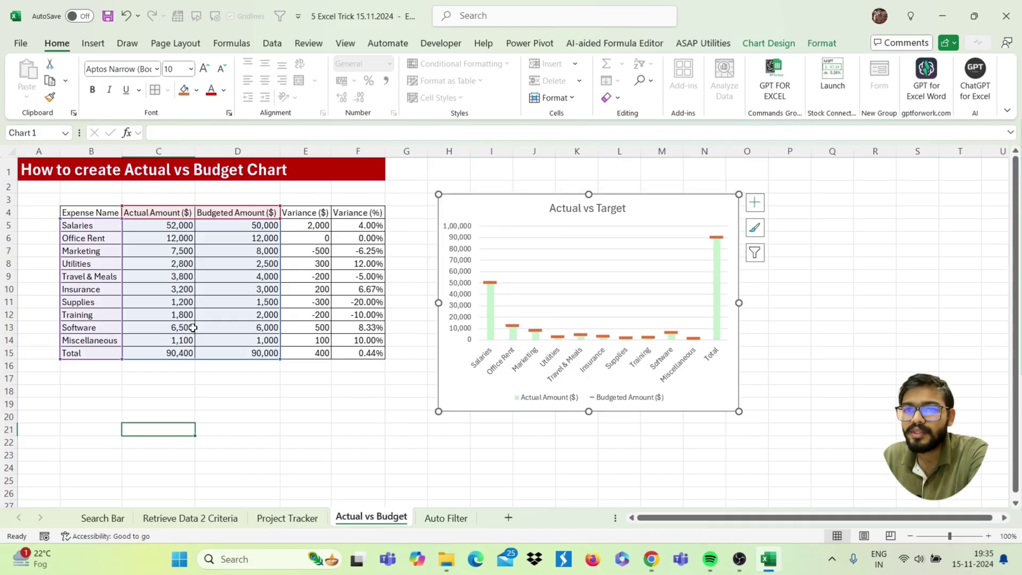
left_click(210, 401)
left_click_drag(111, 211, 274, 353)
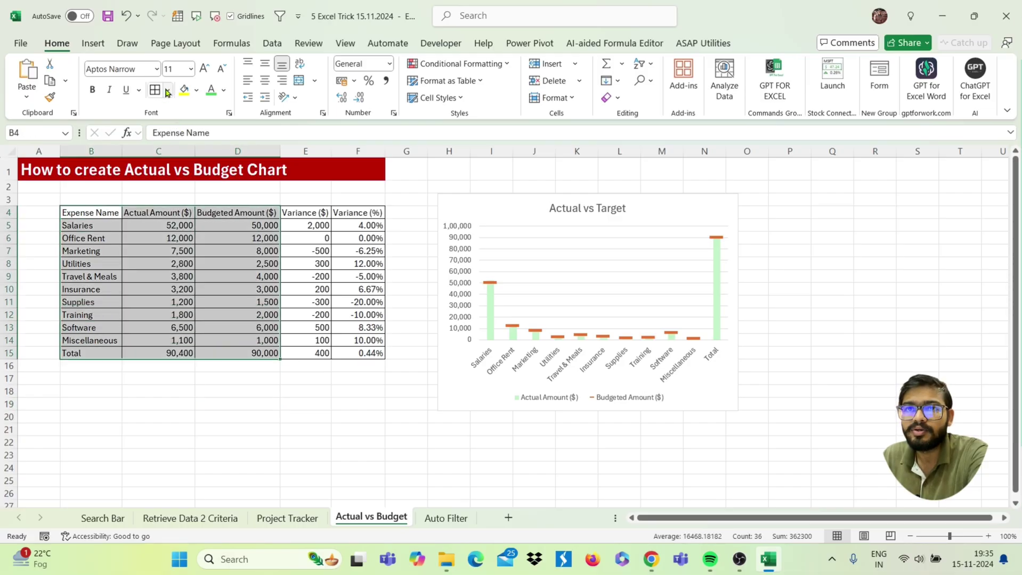
left_click(93, 43)
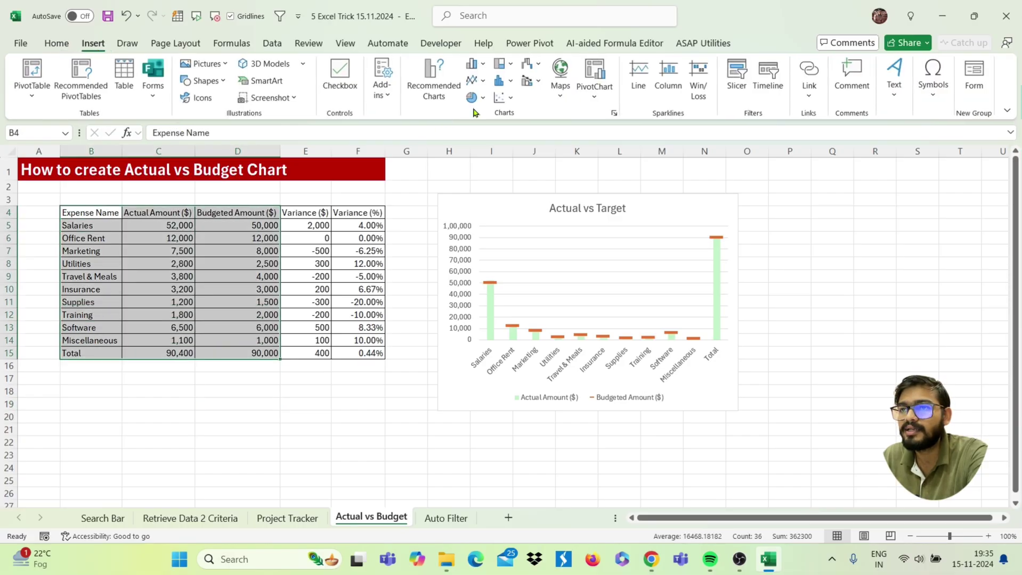
left_click(472, 63)
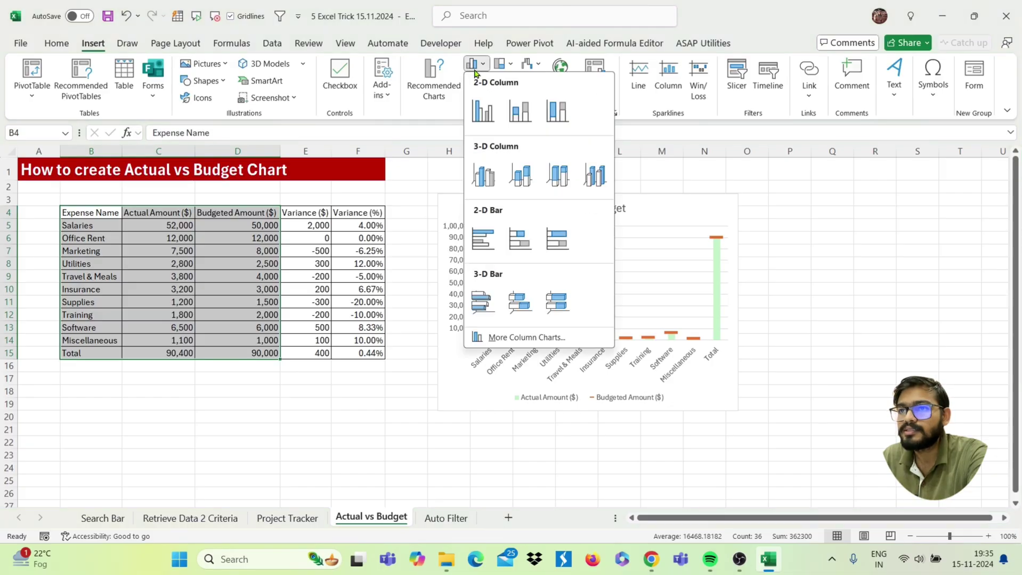
left_click(482, 112)
Step: Shrink and reposition the Actual vs Target chart and place the new column chart beside it without overlap
left_click_drag(442, 251, 782, 205)
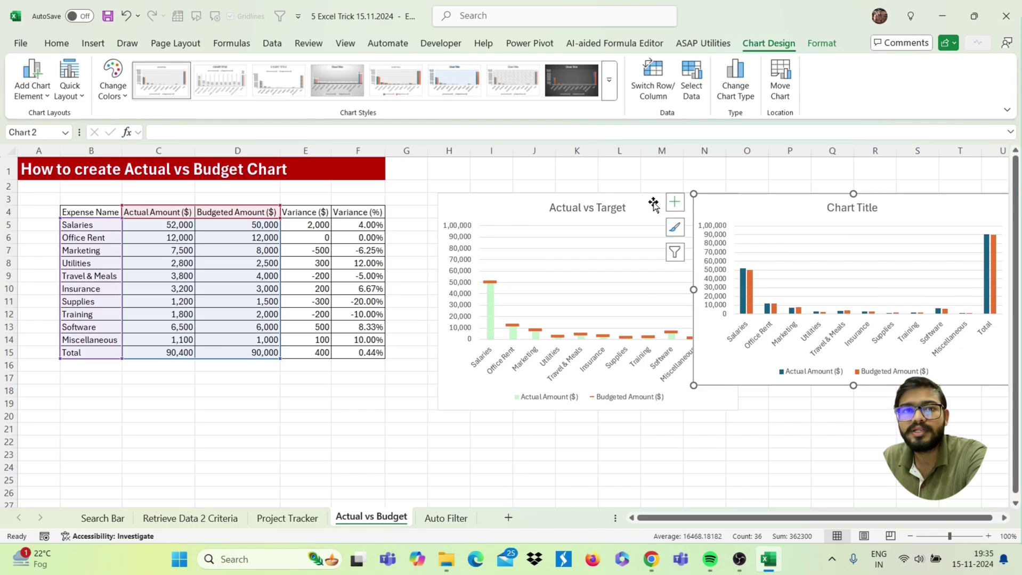
left_click_drag(652, 202, 586, 217)
left_click_drag(675, 210, 621, 189)
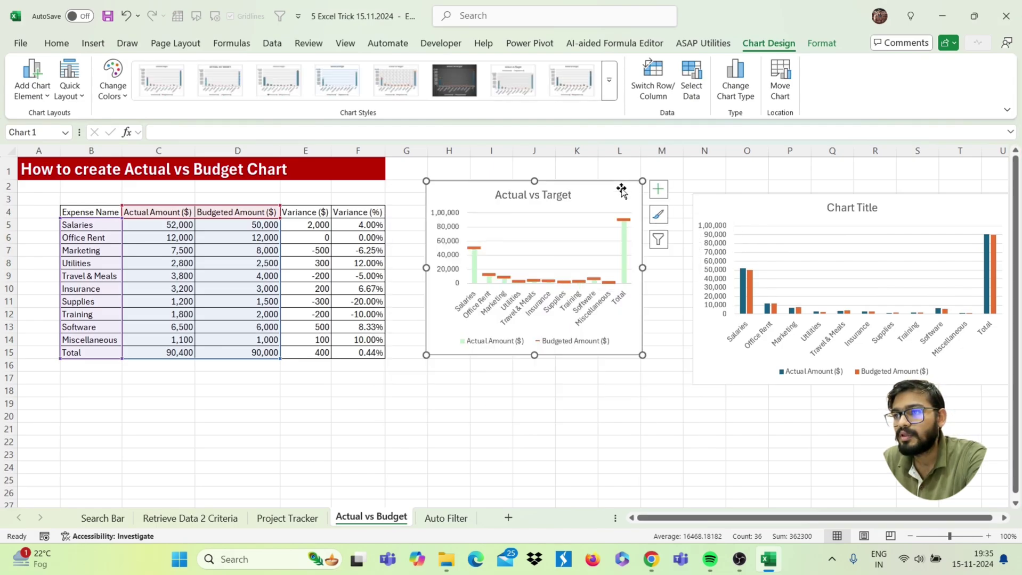
left_click_drag(790, 205, 769, 207)
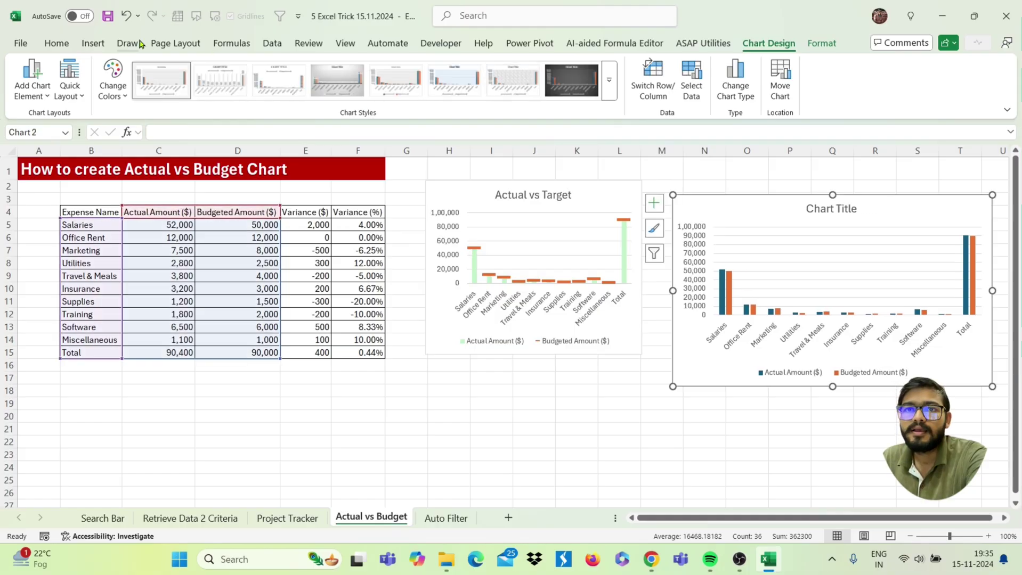
Step: Change the new chart to a Clustered Column - Line combo, with Actual Amount as columns and Budgeted Amount as a line
left_click(87, 44)
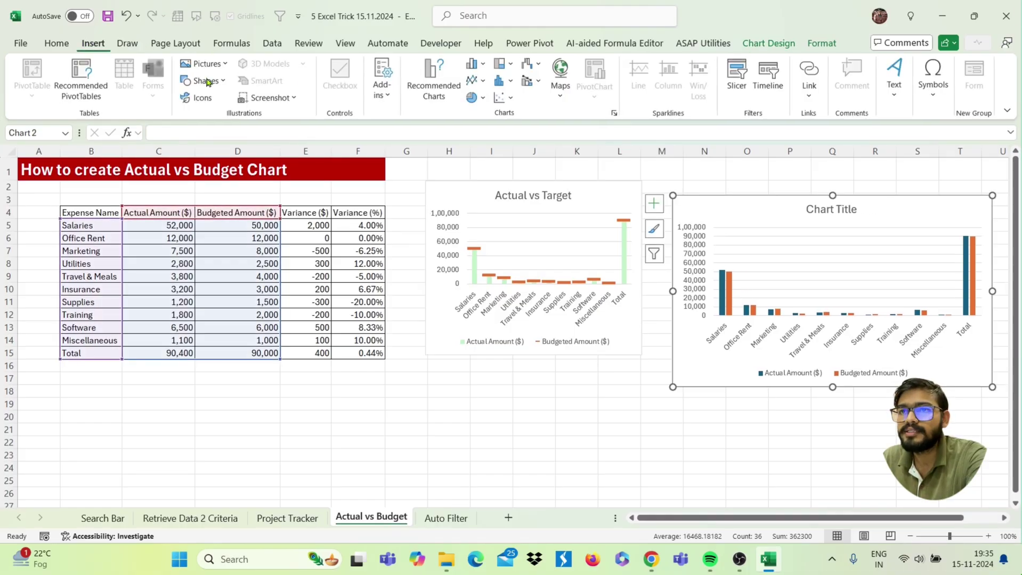
left_click(444, 108)
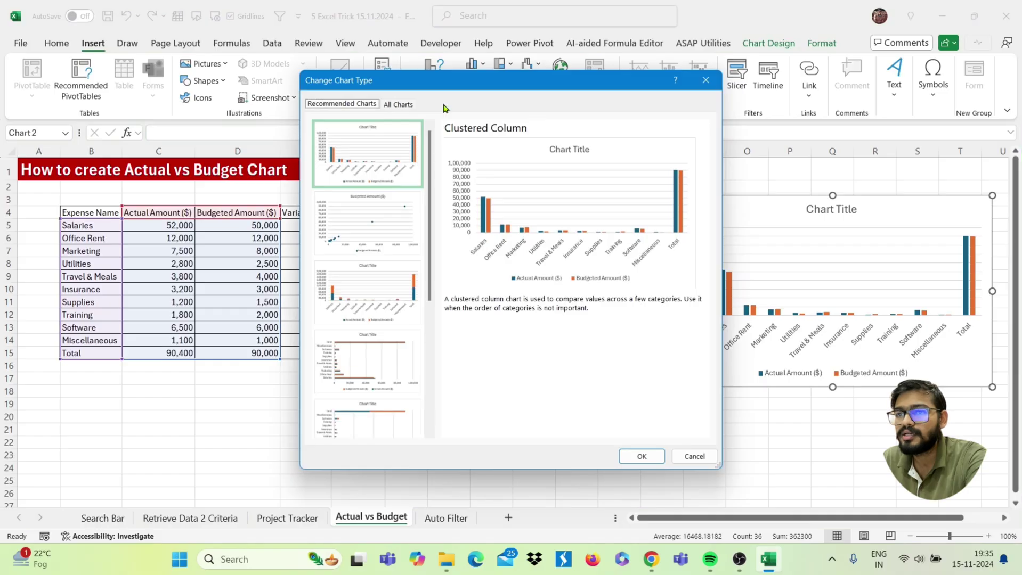
left_click(398, 103)
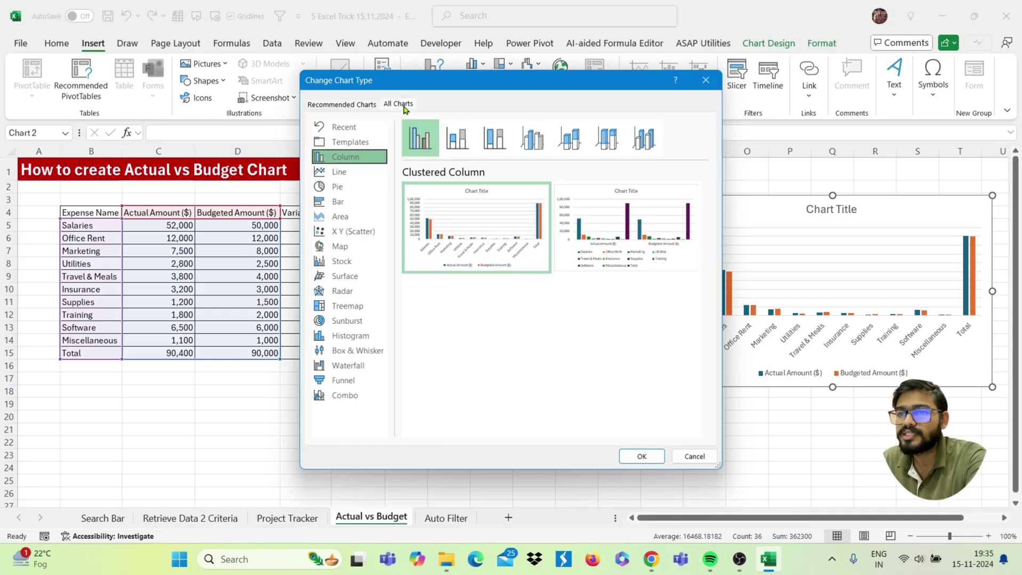
left_click(357, 394)
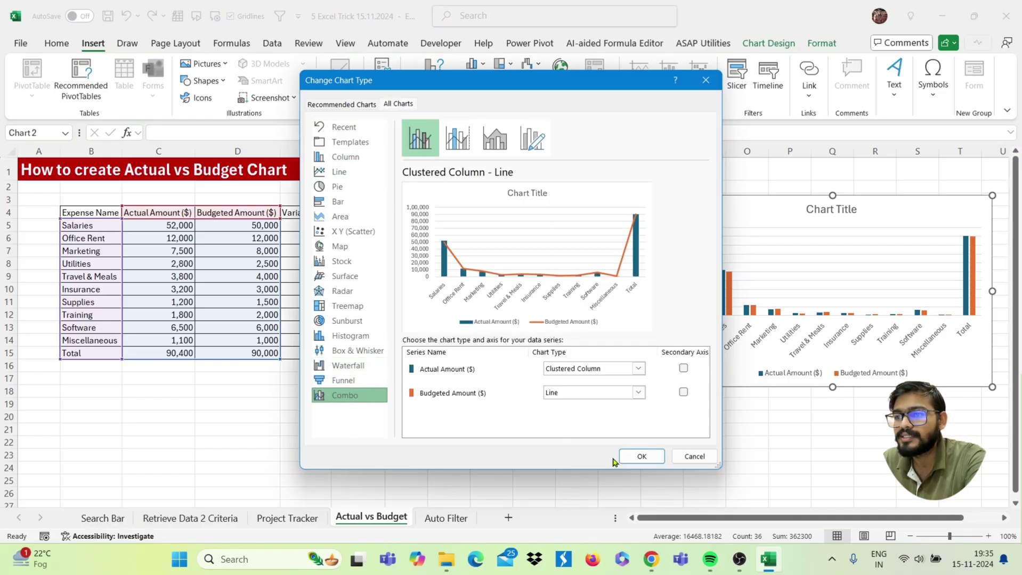
left_click(643, 457)
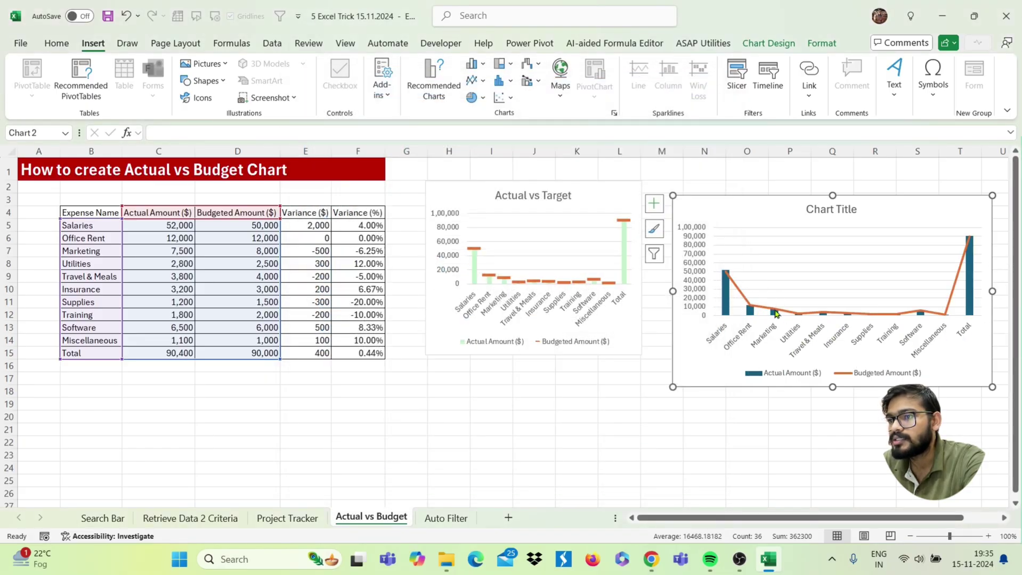
Step: Format the Budgeted Amount series of the new chart with no line
left_click(742, 296)
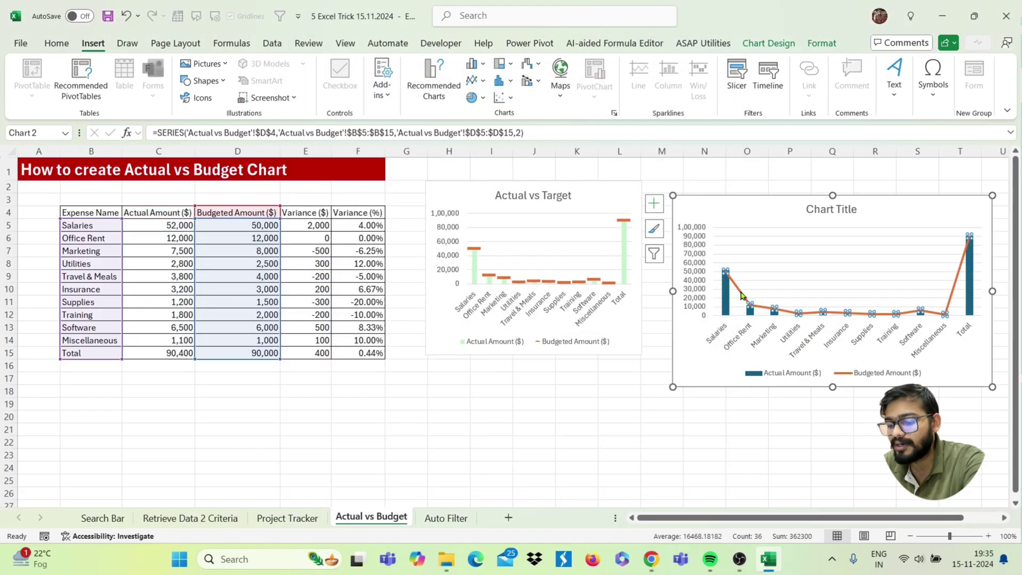
right_click(742, 296)
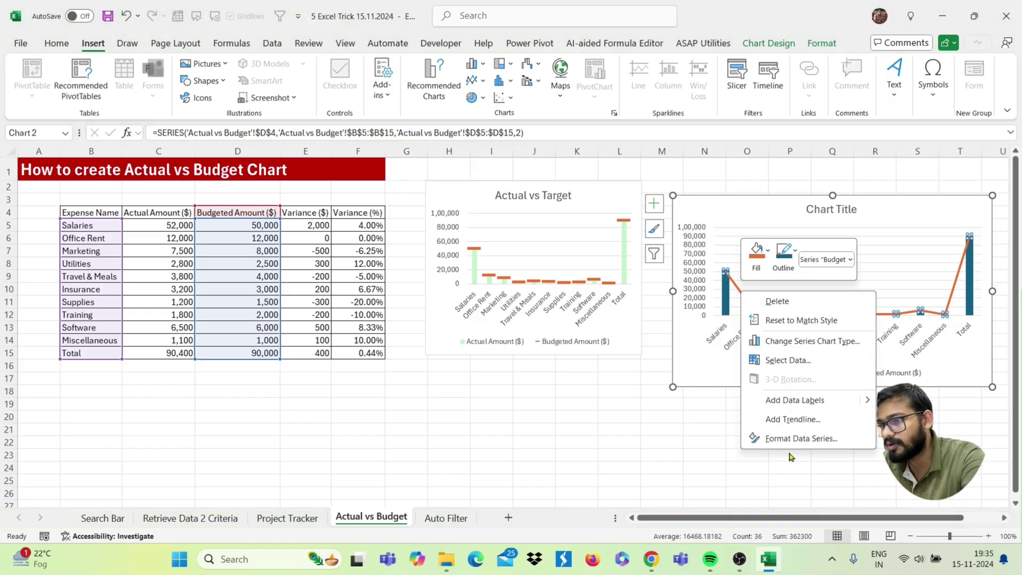
left_click(798, 439)
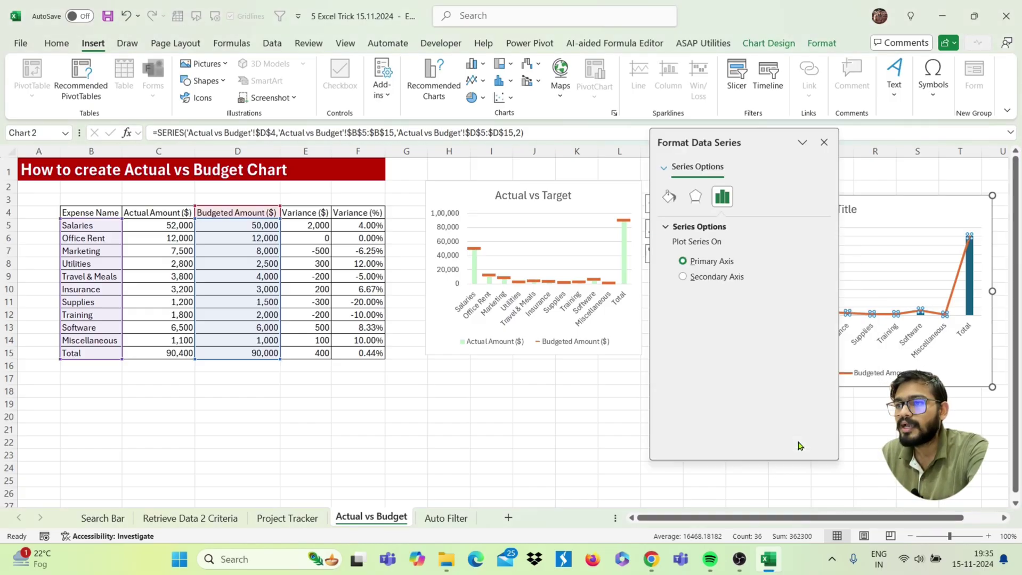
left_click(669, 196)
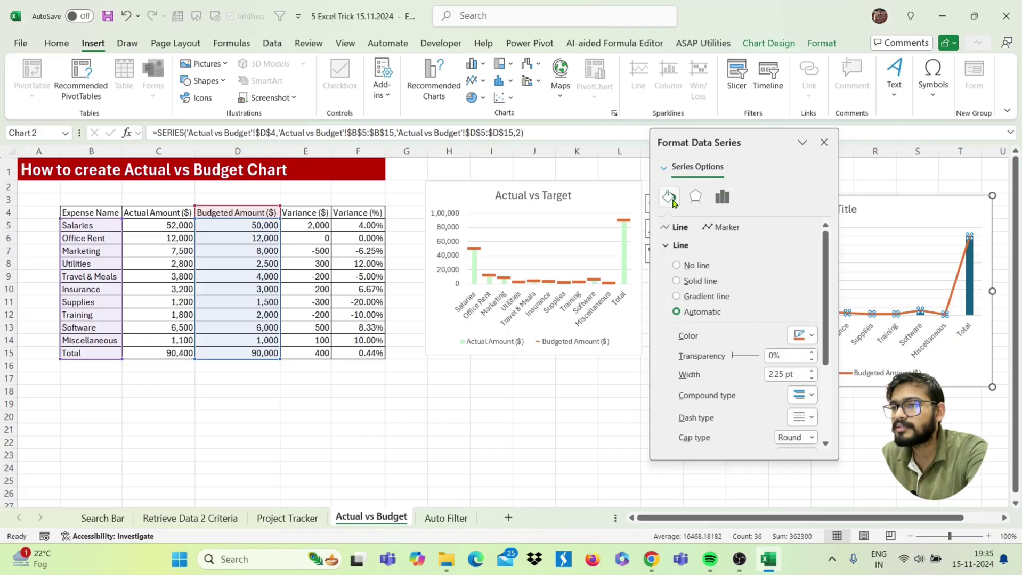
left_click(690, 267)
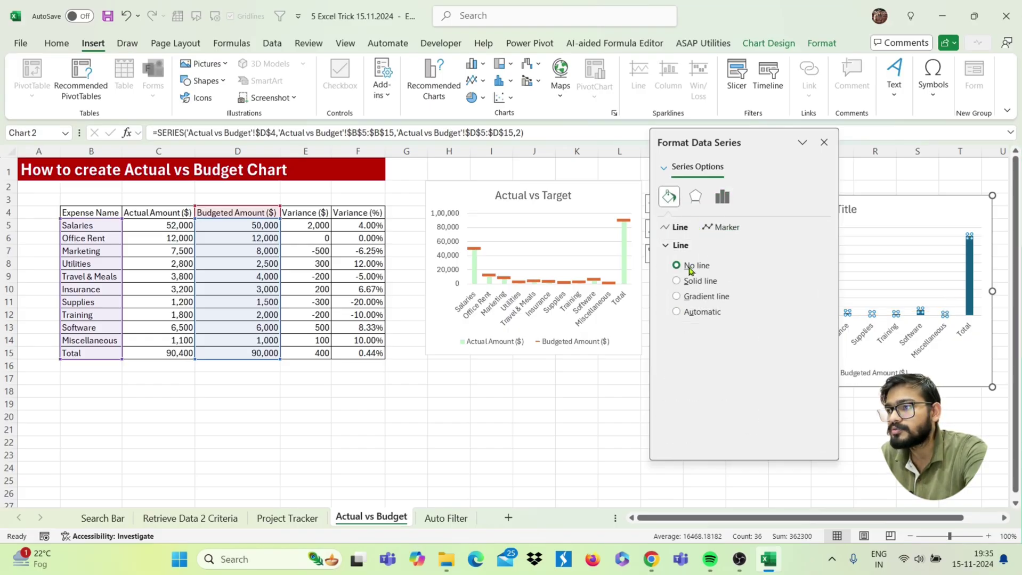
Step: Give the Budgeted Amount series built-in long-dash markers of size 15 and close the series formatting
left_click(726, 229)
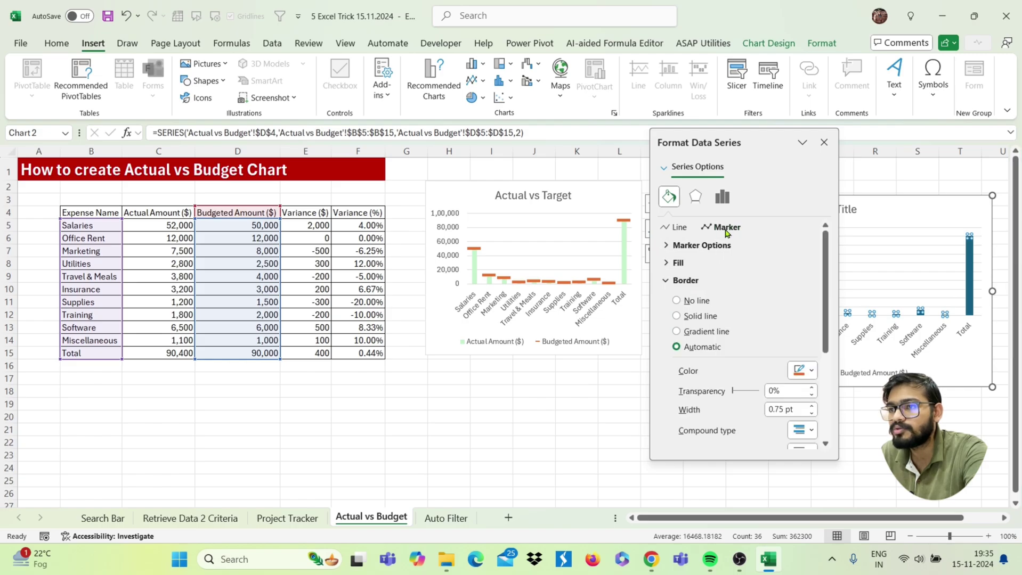
left_click(686, 246)
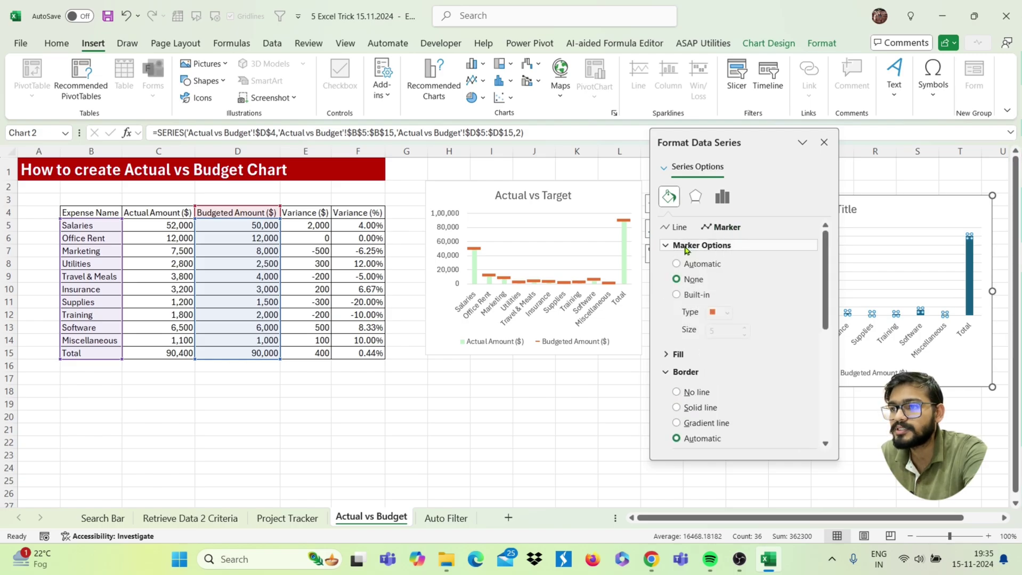
left_click(677, 295)
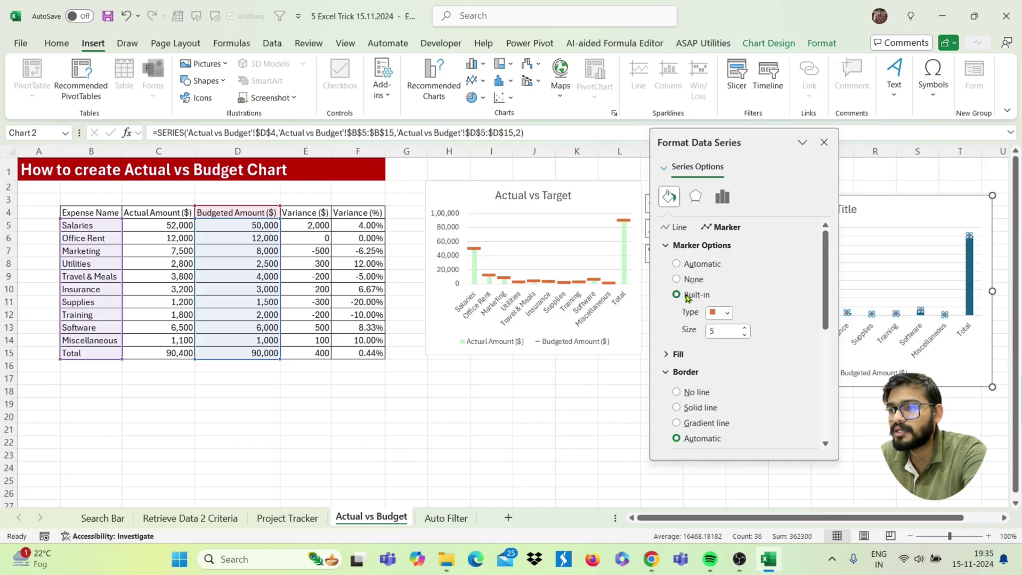
left_click(727, 312)
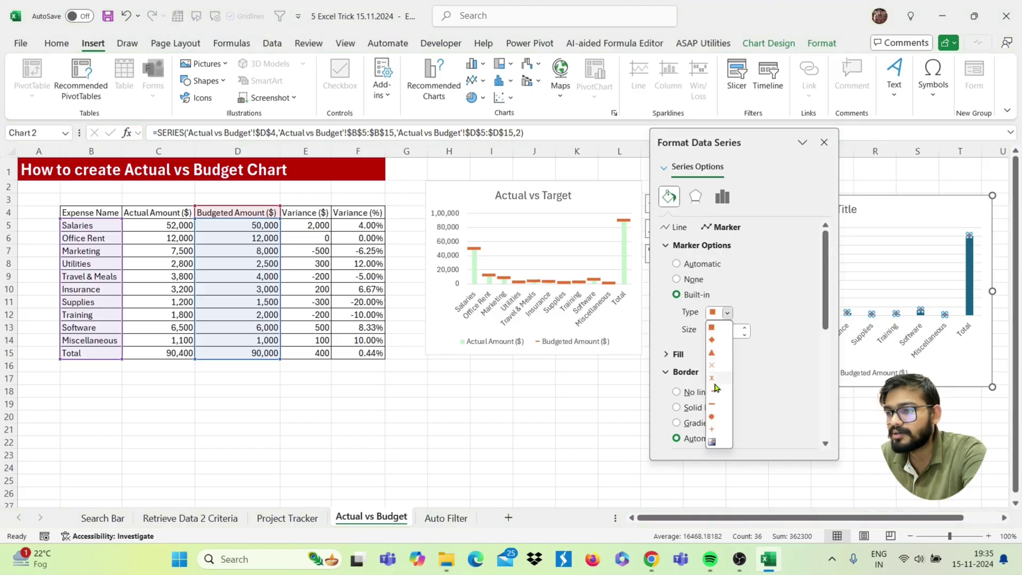
left_click(710, 406)
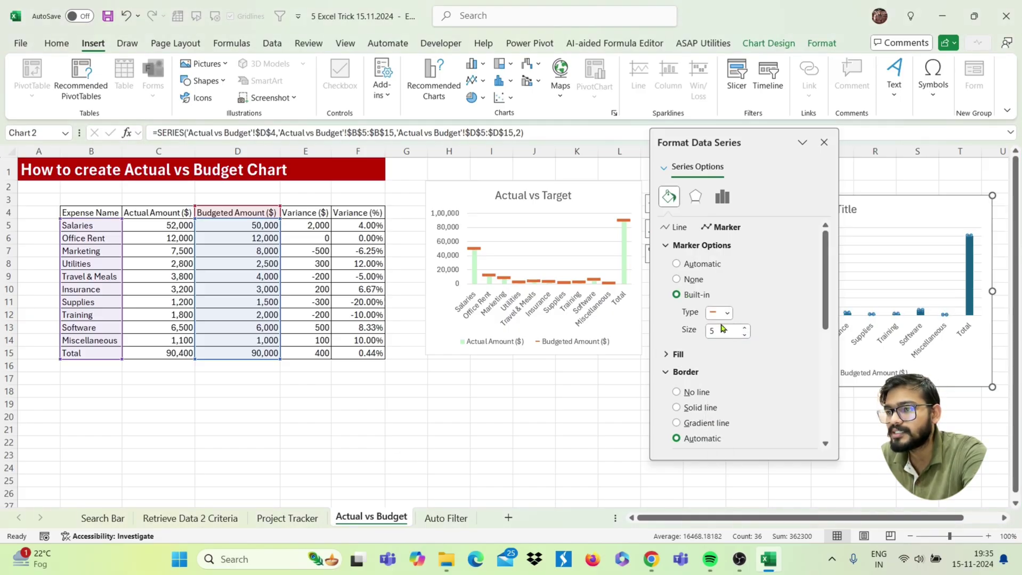
left_click_drag(717, 331, 709, 334)
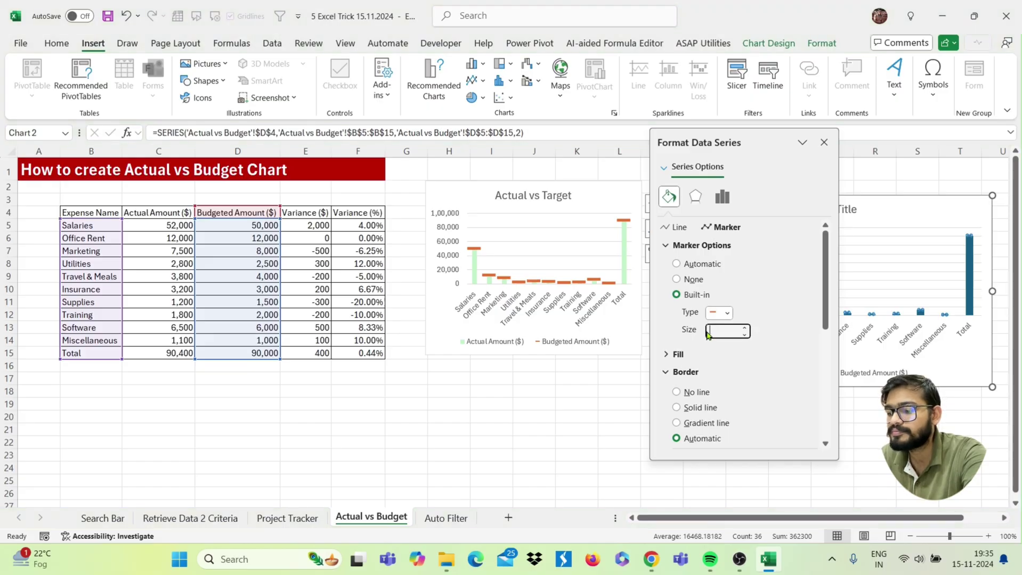
type("15")
left_click_drag(763, 143, 588, 156)
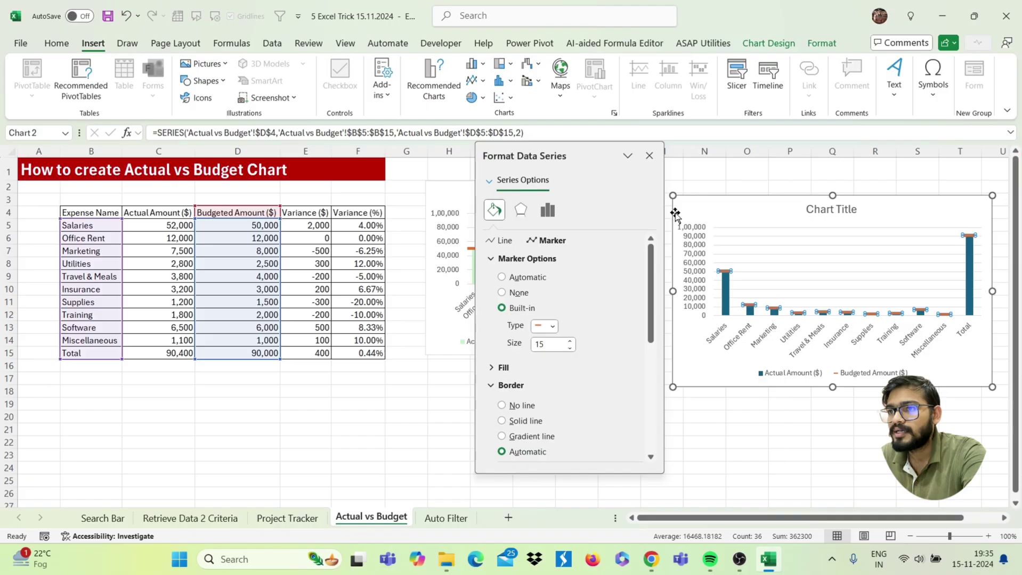
left_click(649, 156)
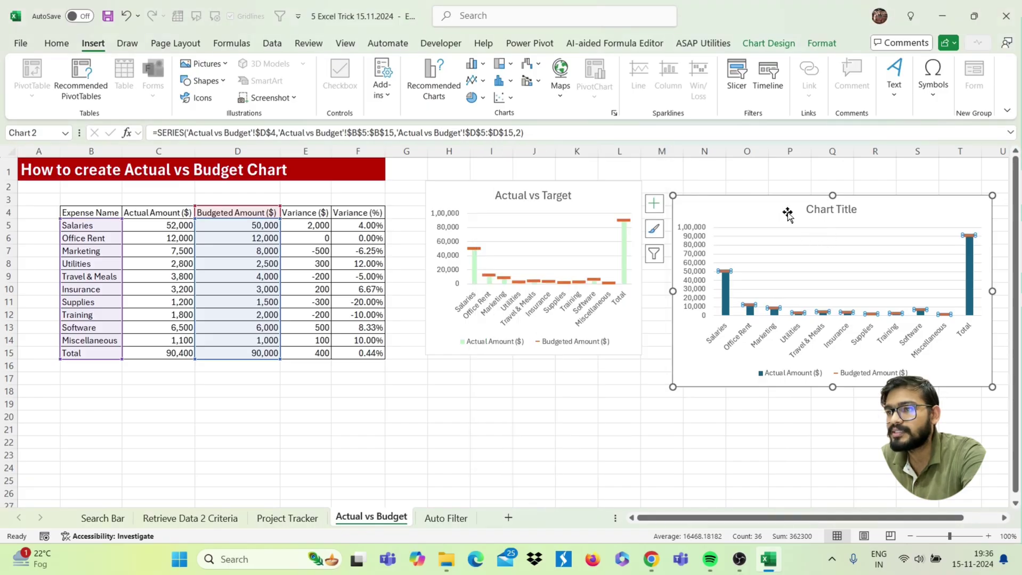
Step: Fill the Actual Amount columns of the new chart with light green and nudge the chart beside the Actual vs Target chart
left_click_drag(787, 213, 768, 202)
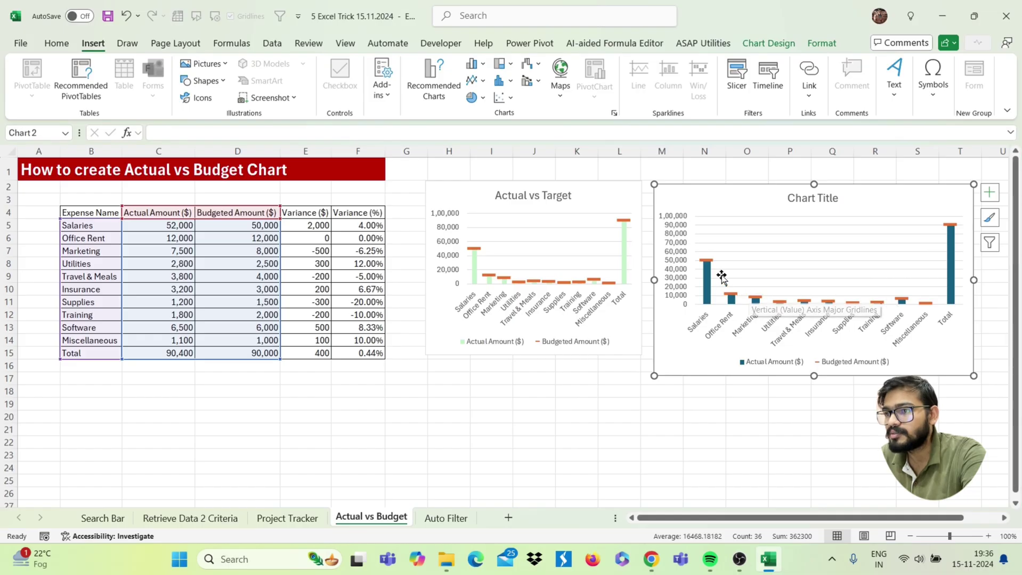
left_click(706, 278)
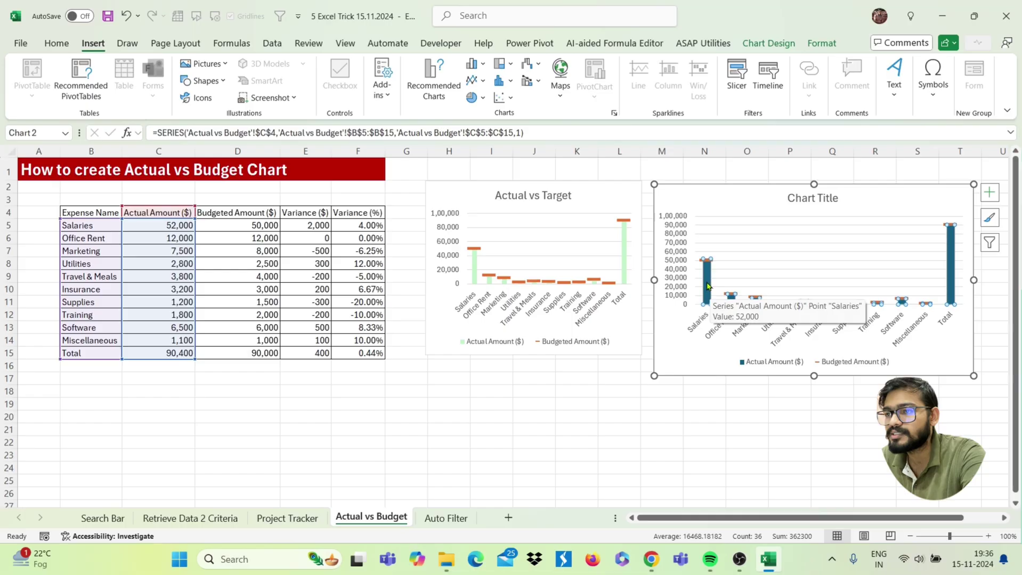
right_click(709, 287)
left_click(723, 245)
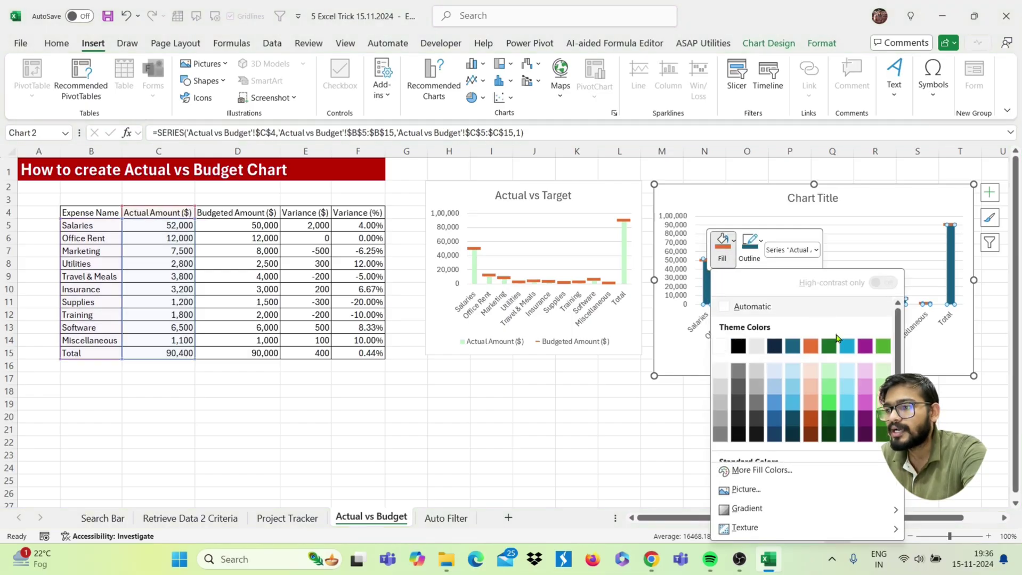
left_click(827, 384)
left_click_drag(874, 201, 877, 201)
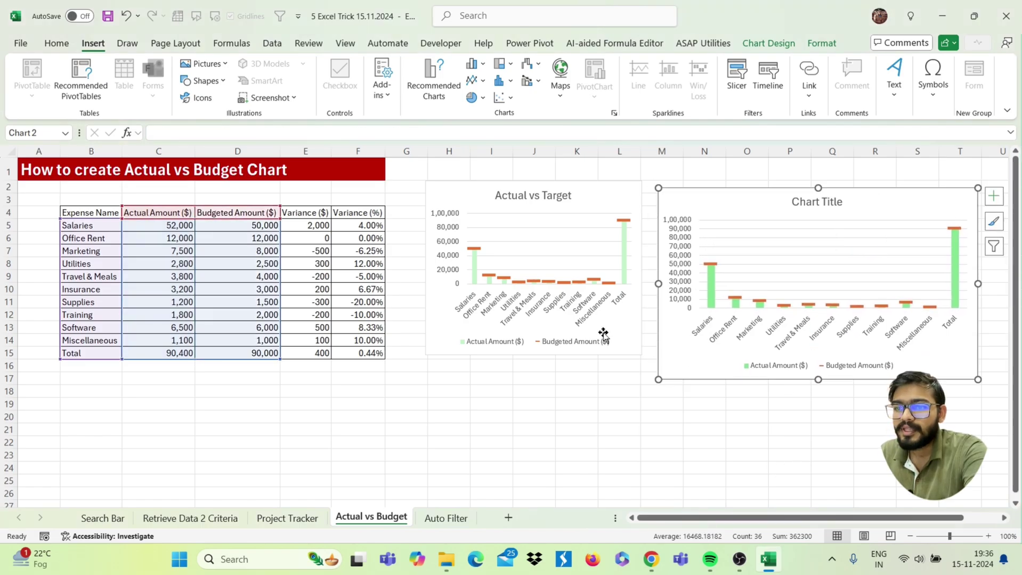
Step: Open the Auto Filter sheet, select the Titan Industries cell C9, and look up where the standard sort and filter commands are
left_click(451, 520)
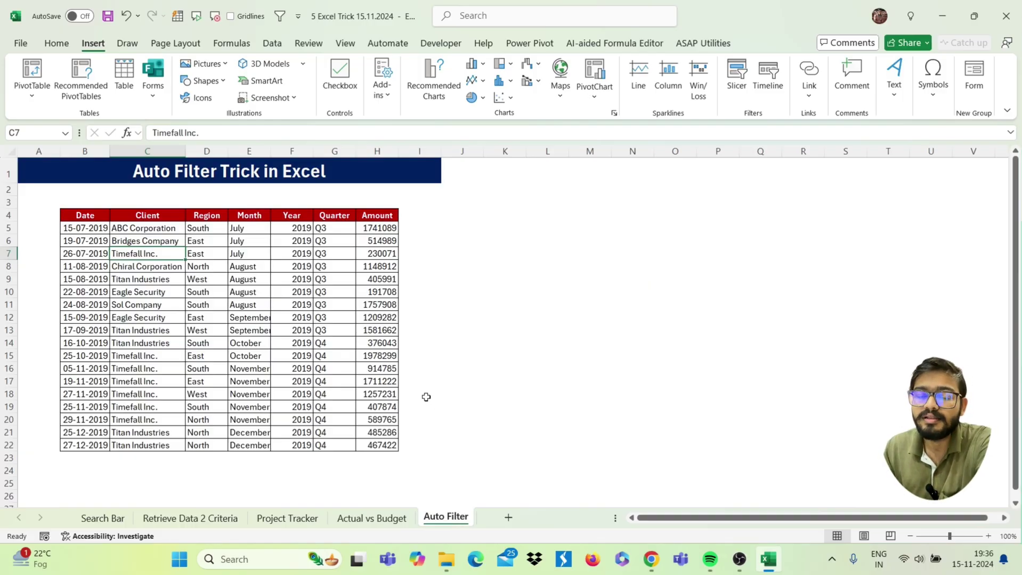
left_click(172, 281)
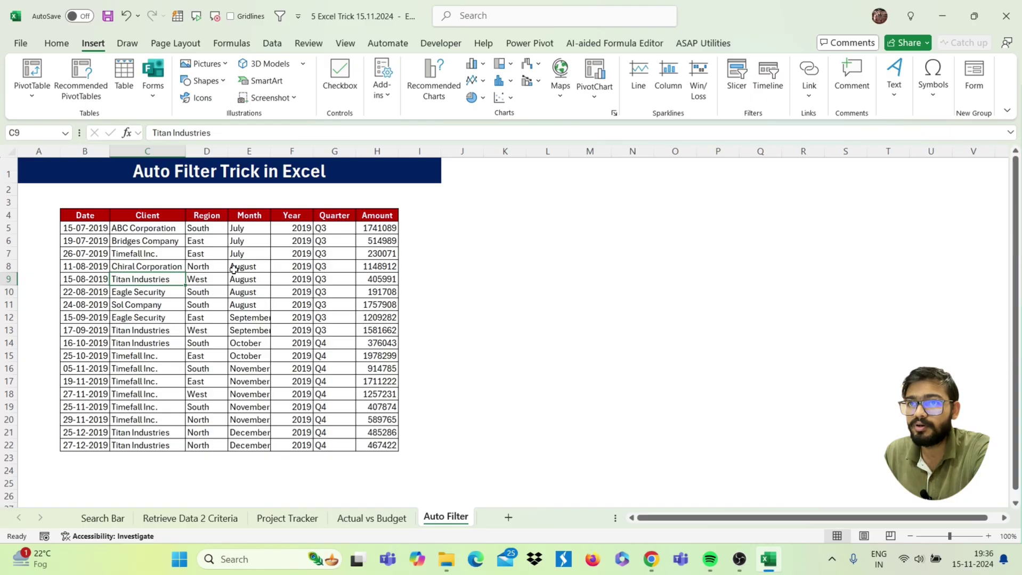
left_click(273, 47)
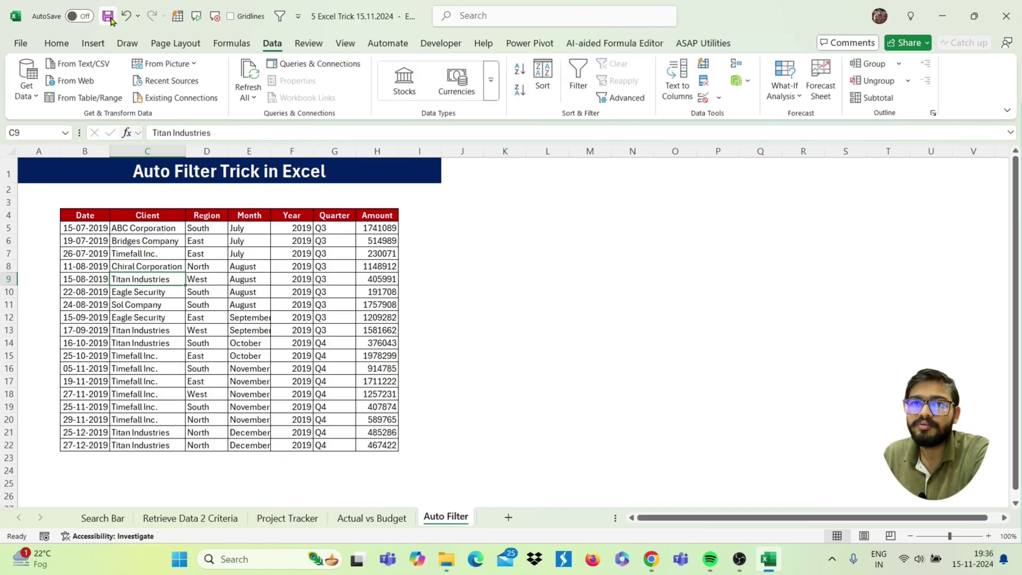
left_click(57, 43)
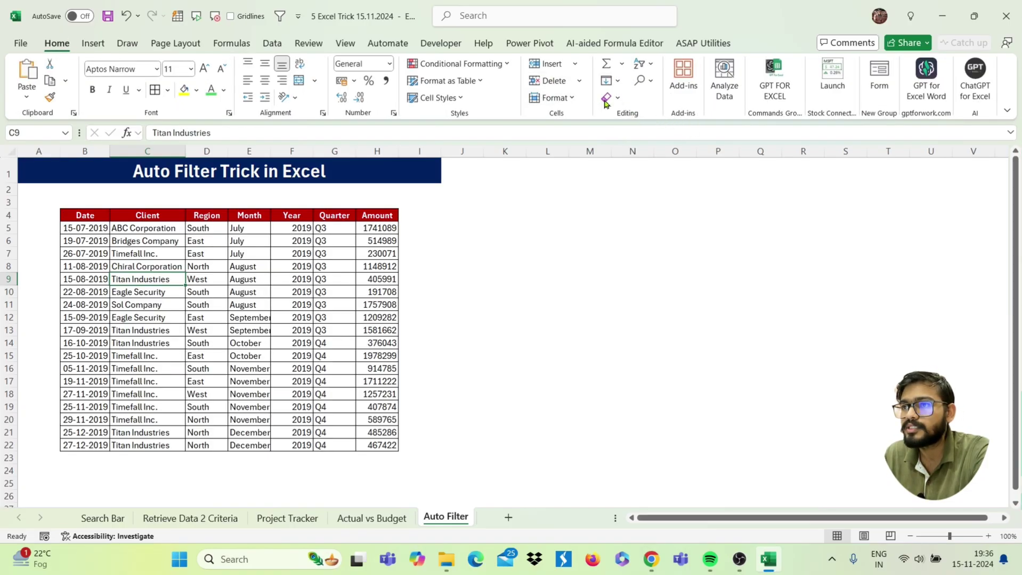
left_click(643, 64)
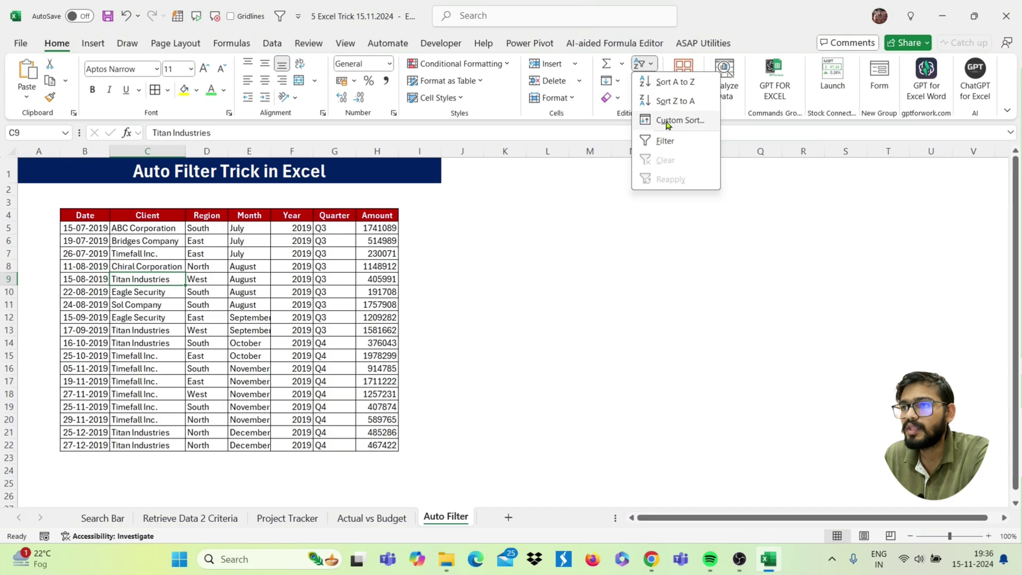
Step: Apply AutoFilter to the table by the Titan Industries client in C9, and clear the filter to show all rows again
left_click(162, 278)
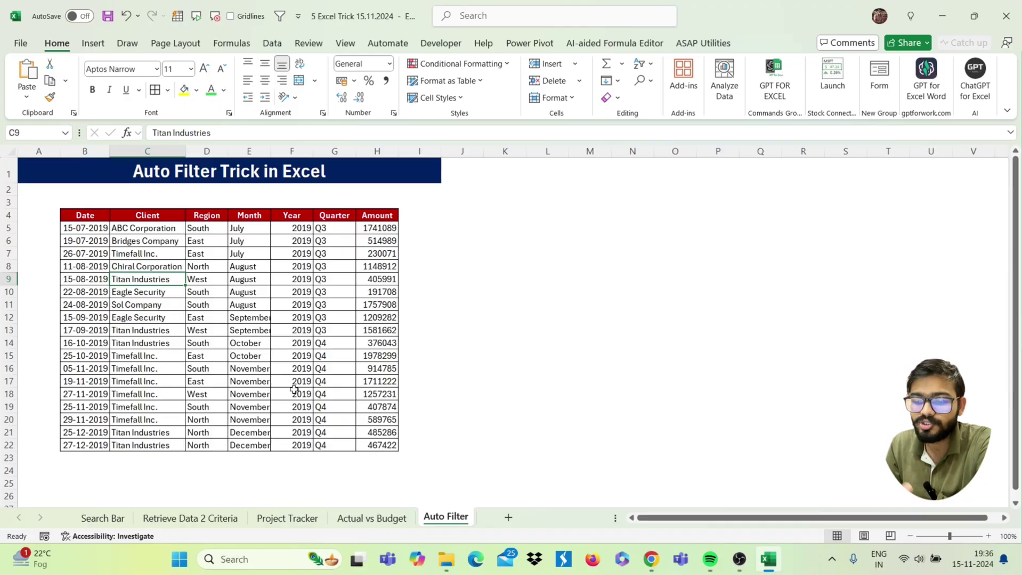
key("alt+9")
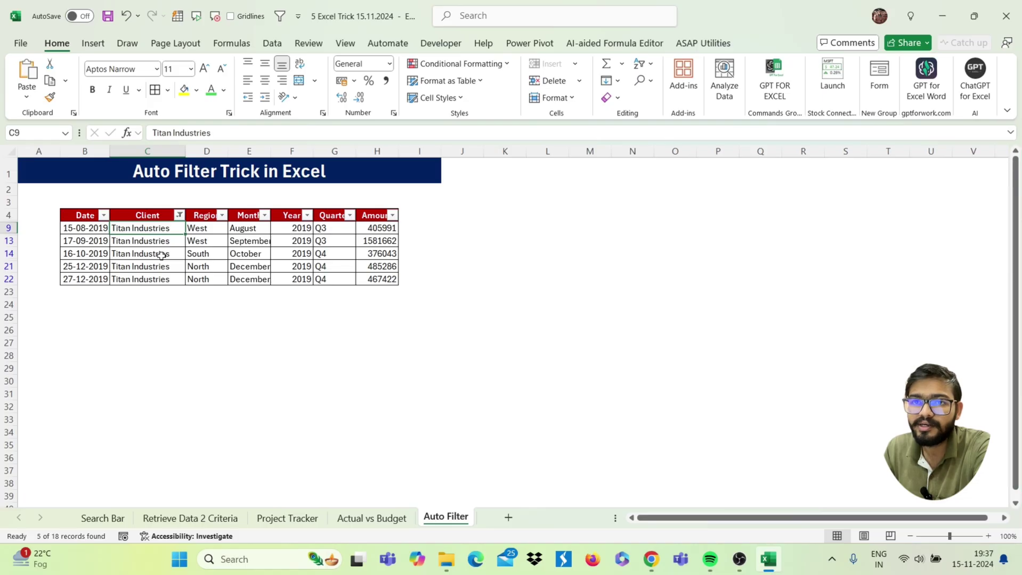
key("alt")
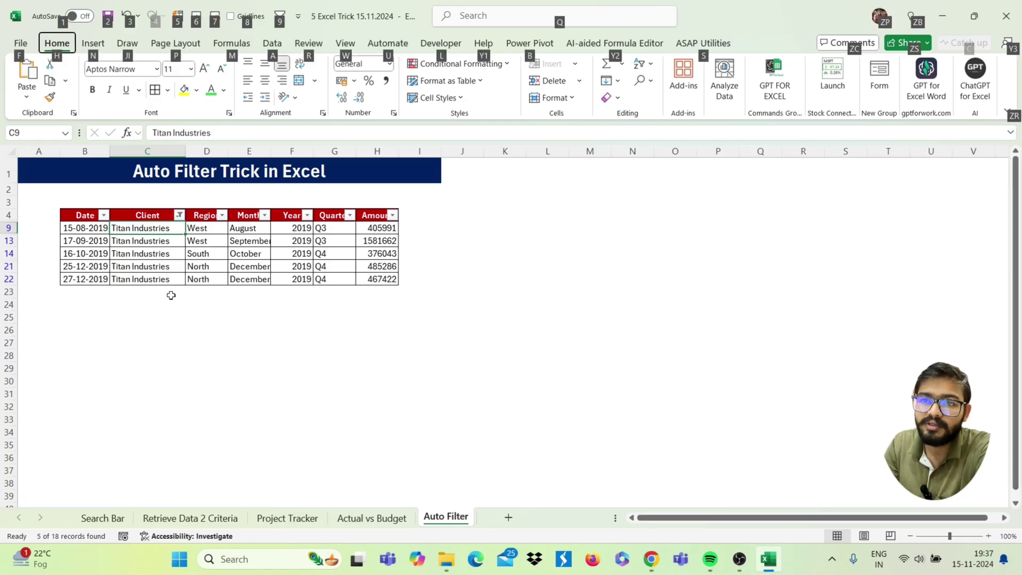
key("a")
key("c")
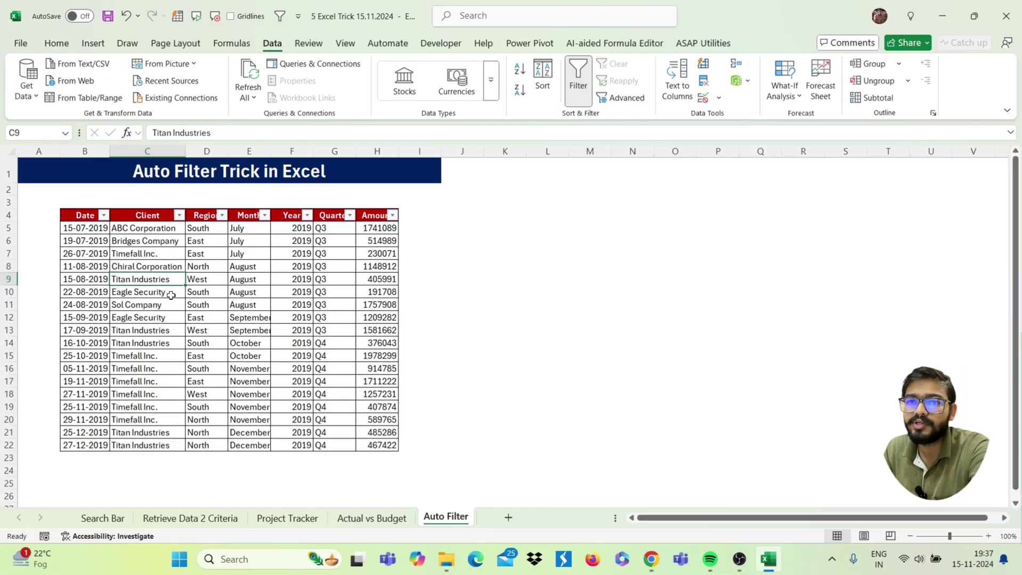
Step: Check which shortcut number is assigned to AutoFilter on the Quick Access Toolbar
left_click(200, 266)
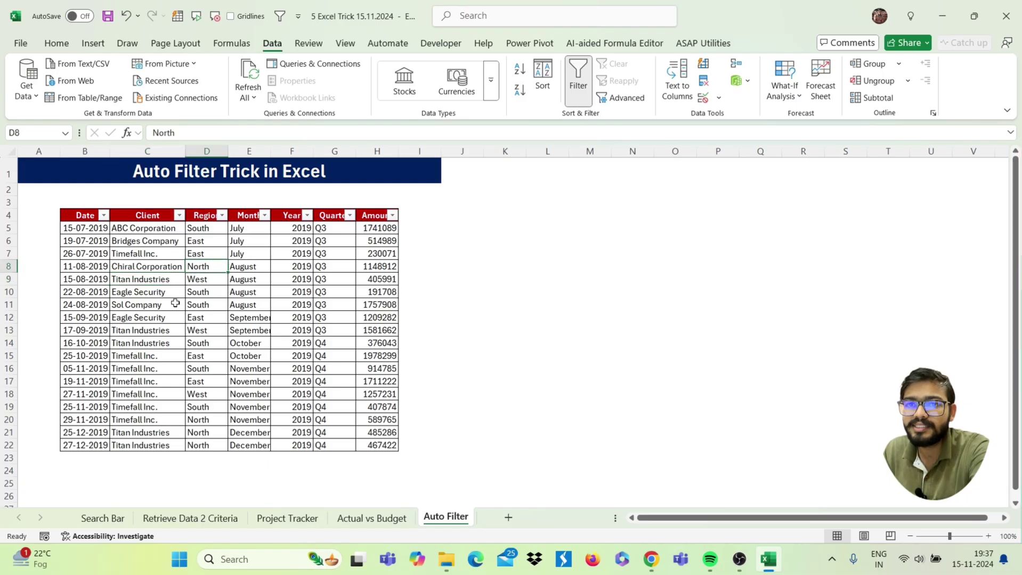
left_click(168, 318)
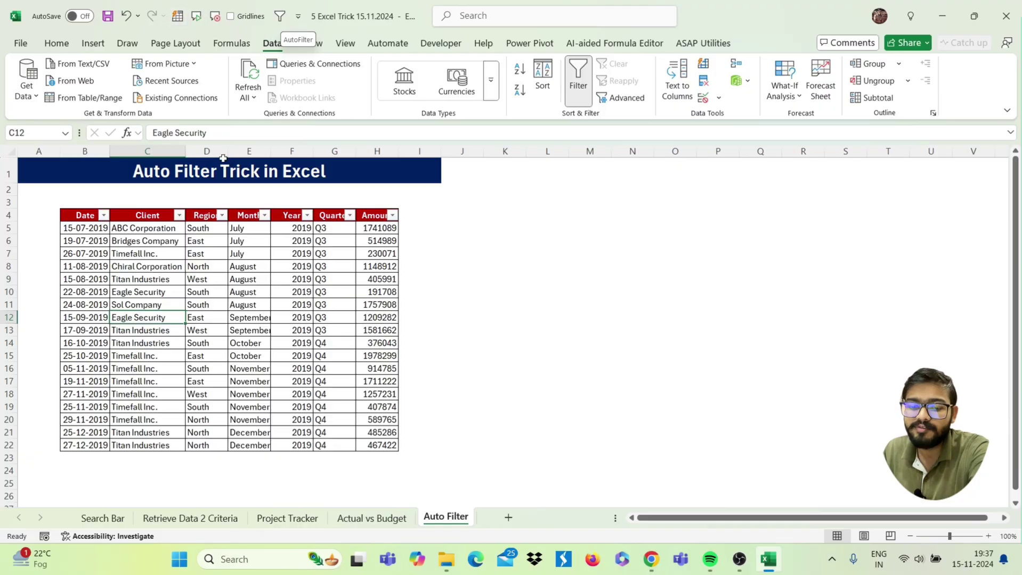
key("alt")
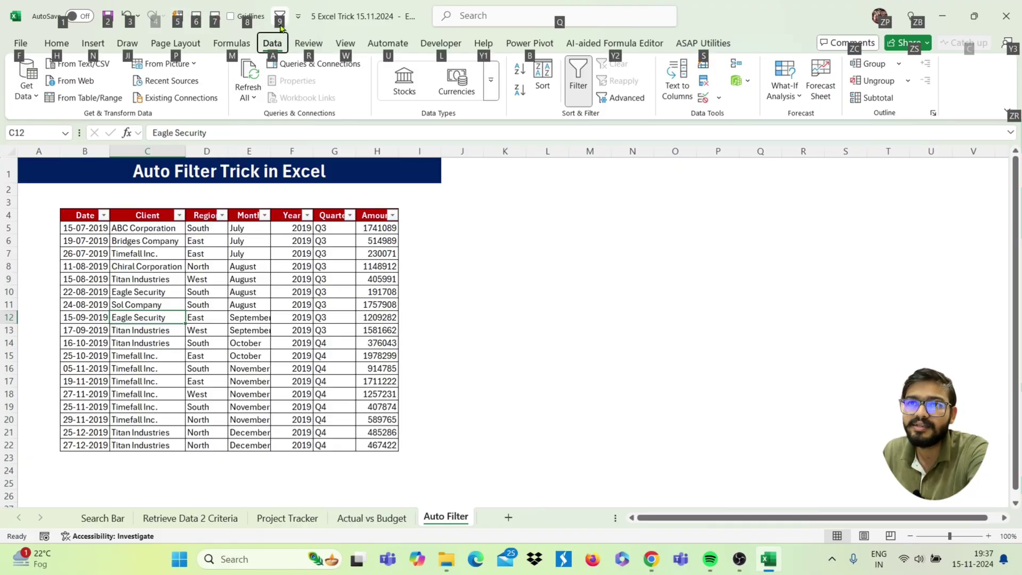
key("alt")
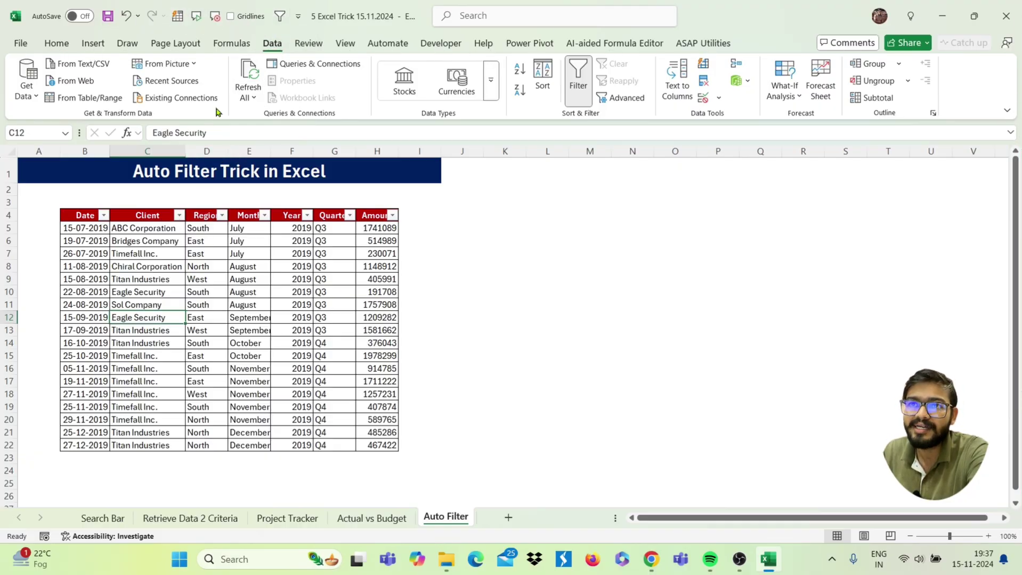
Step: In the Quick Access Toolbar customization options, locate AutoFilter among the Commands Not in the Ribbon and accept the dialog
left_click(298, 17)
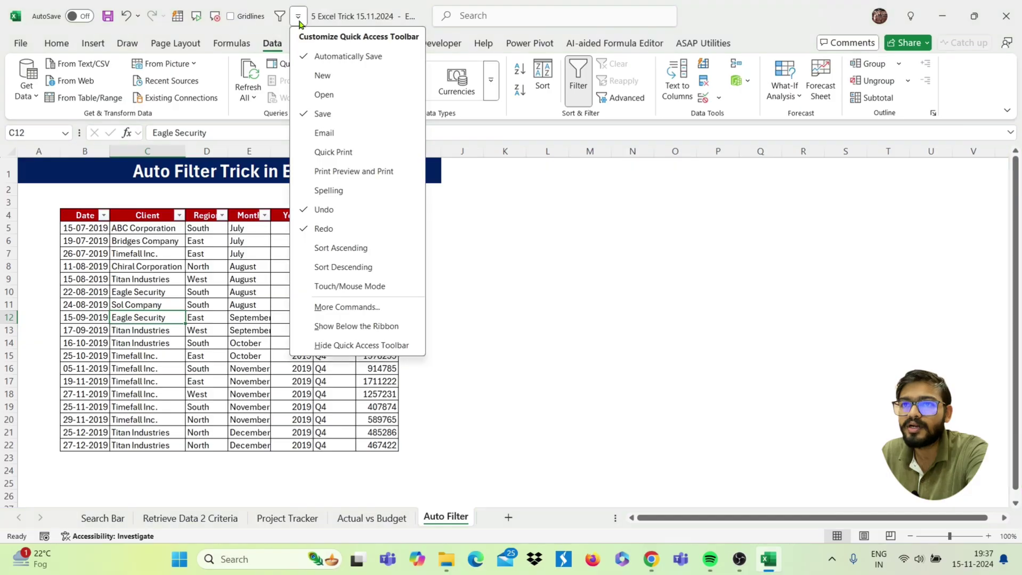
left_click(346, 308)
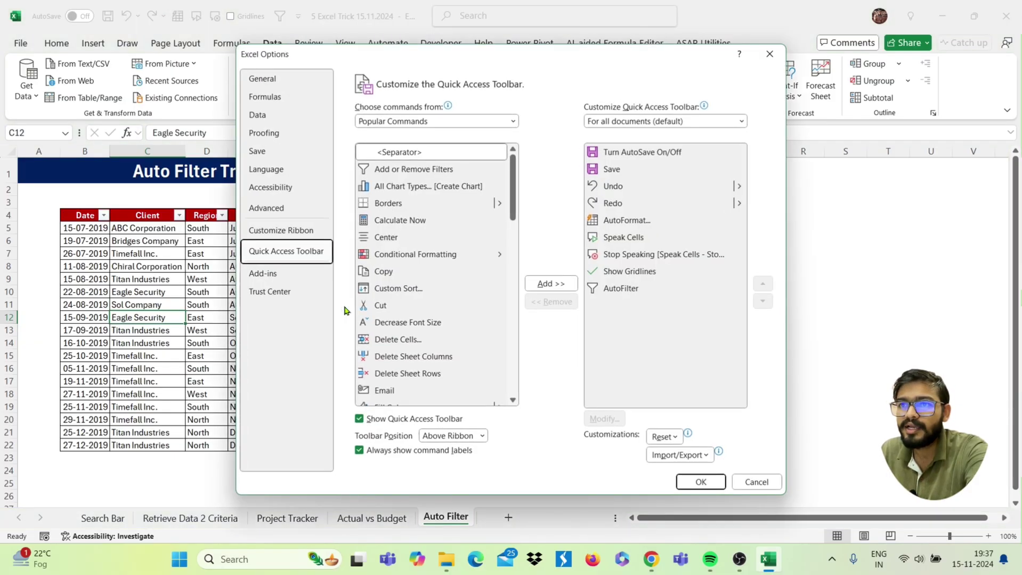
left_click(456, 121)
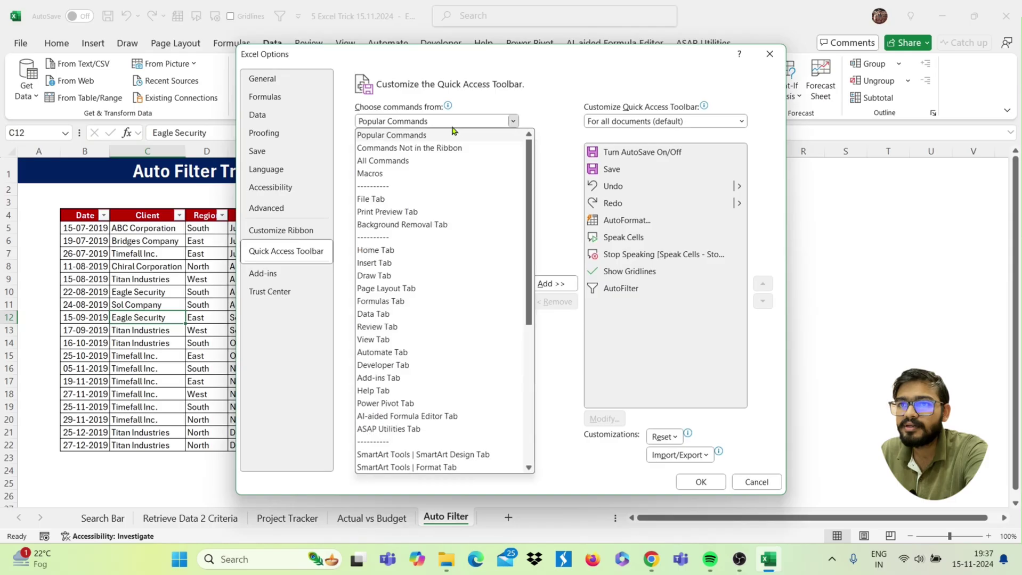
left_click(419, 151)
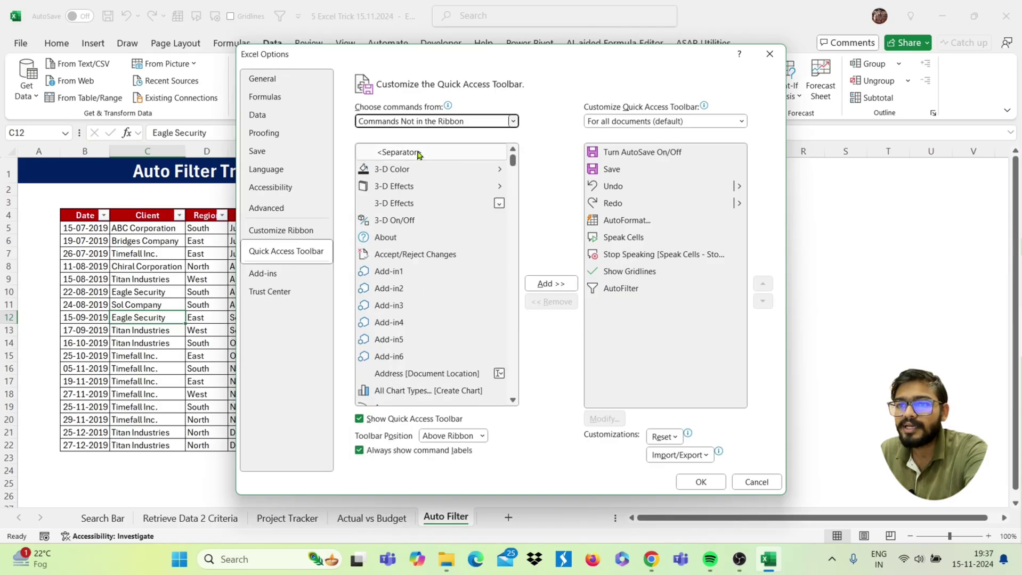
scroll(402, 297, "down", 2)
scroll(402, 296, "down", 4)
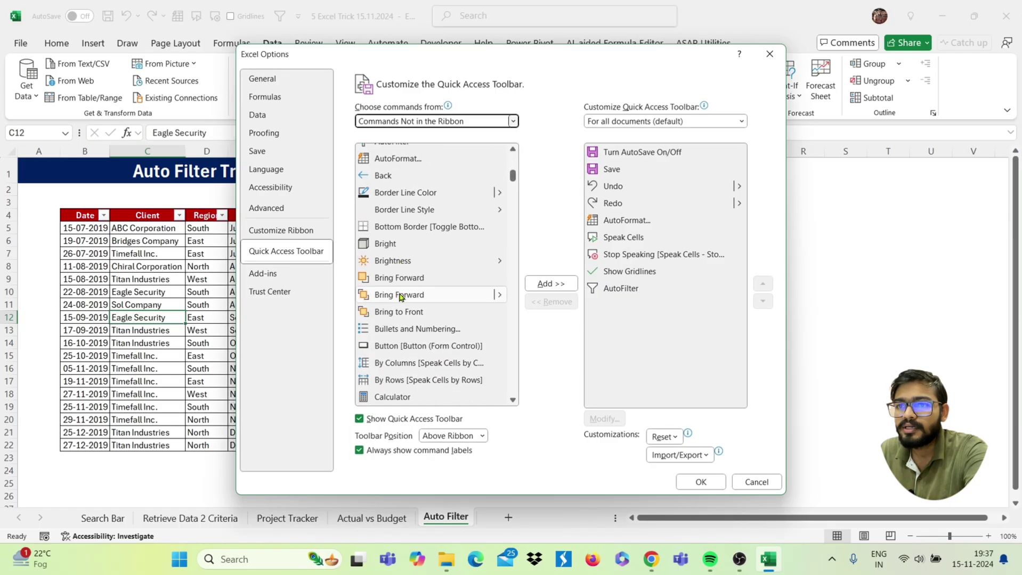
scroll(405, 349, "up", 1)
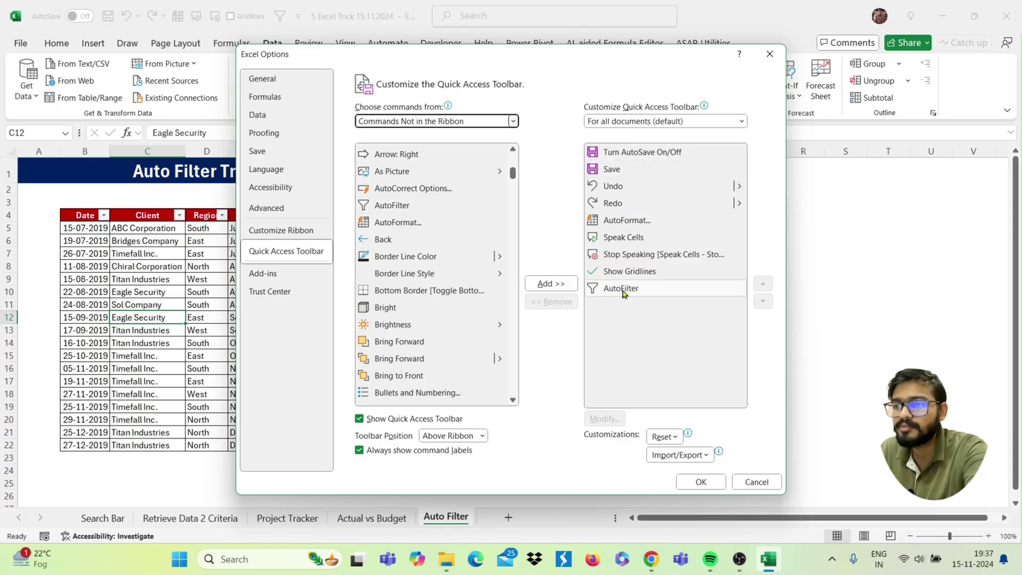
left_click(701, 482)
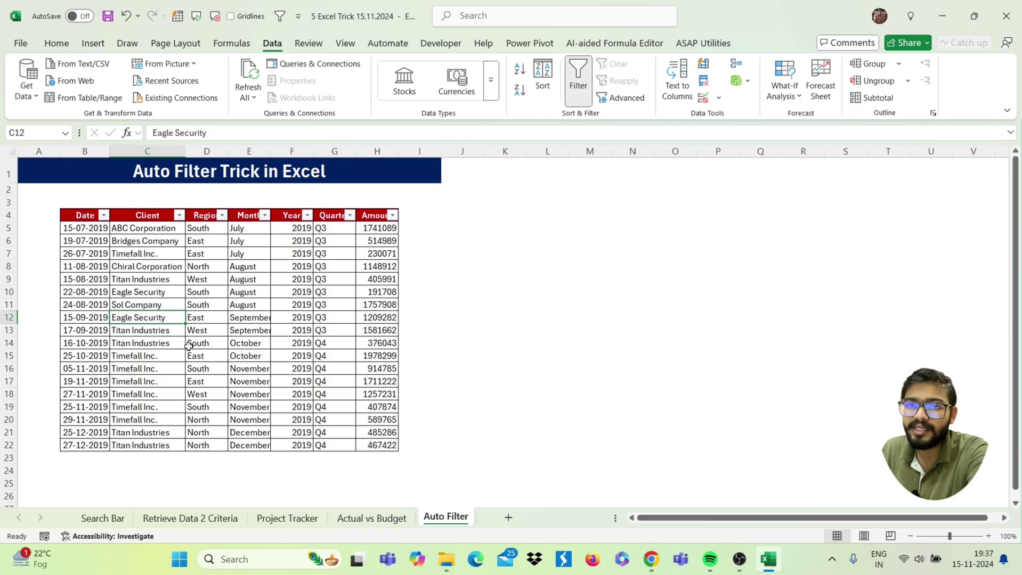
Step: Use AutoFilter on cell D11 to filter the table to the South region, and select South in D16
left_click(205, 305)
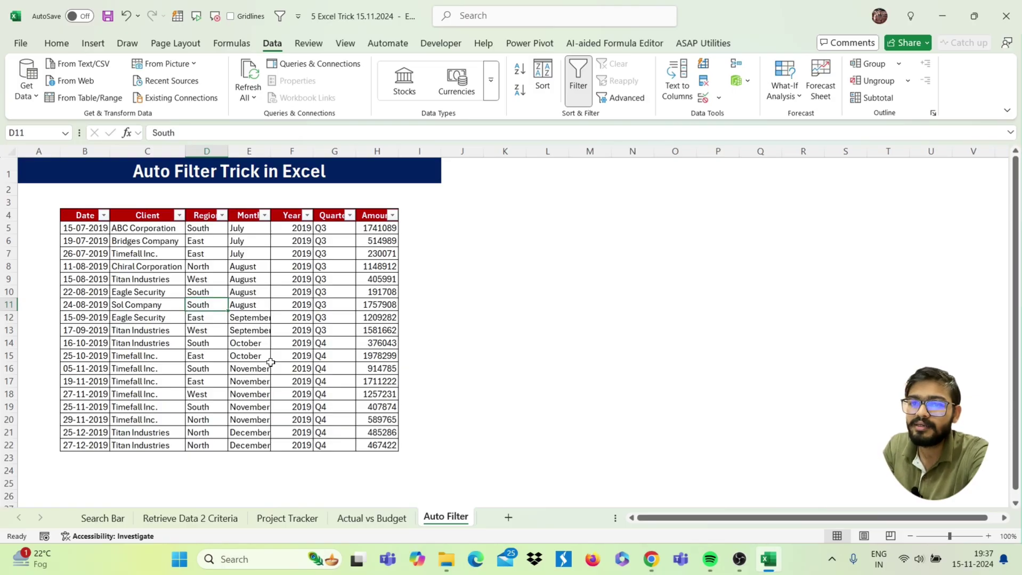
key("alt+8")
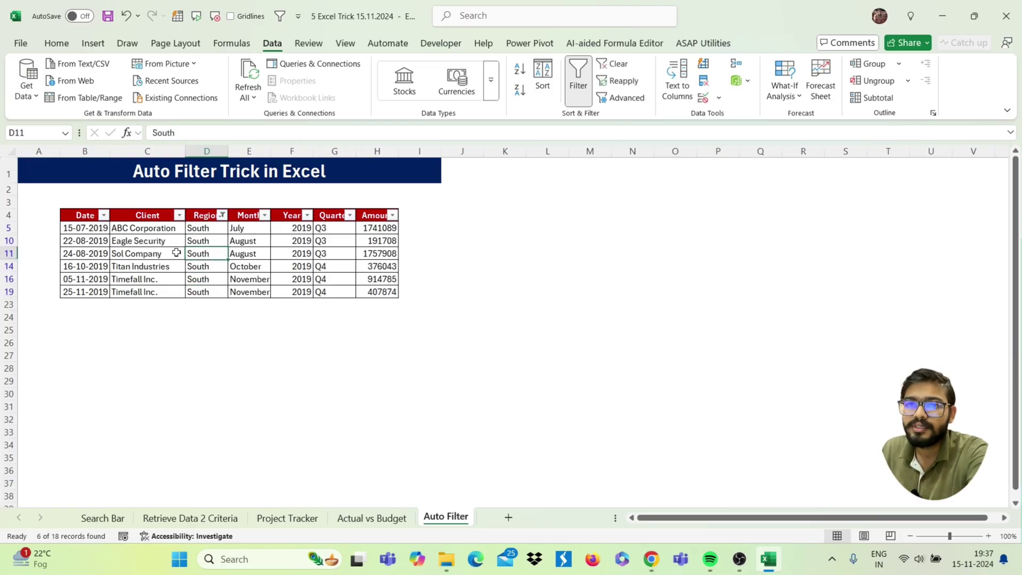
left_click(213, 280)
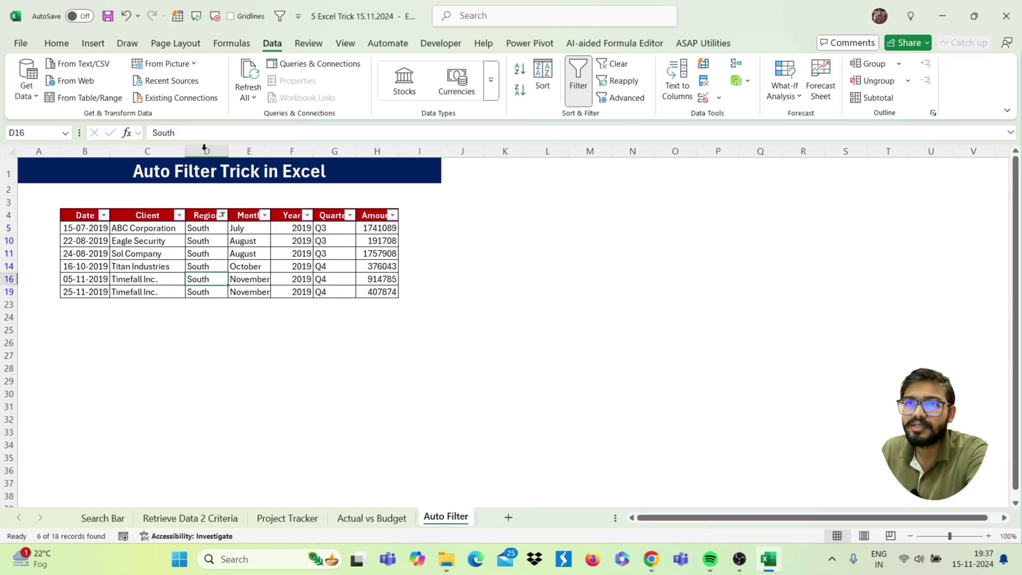